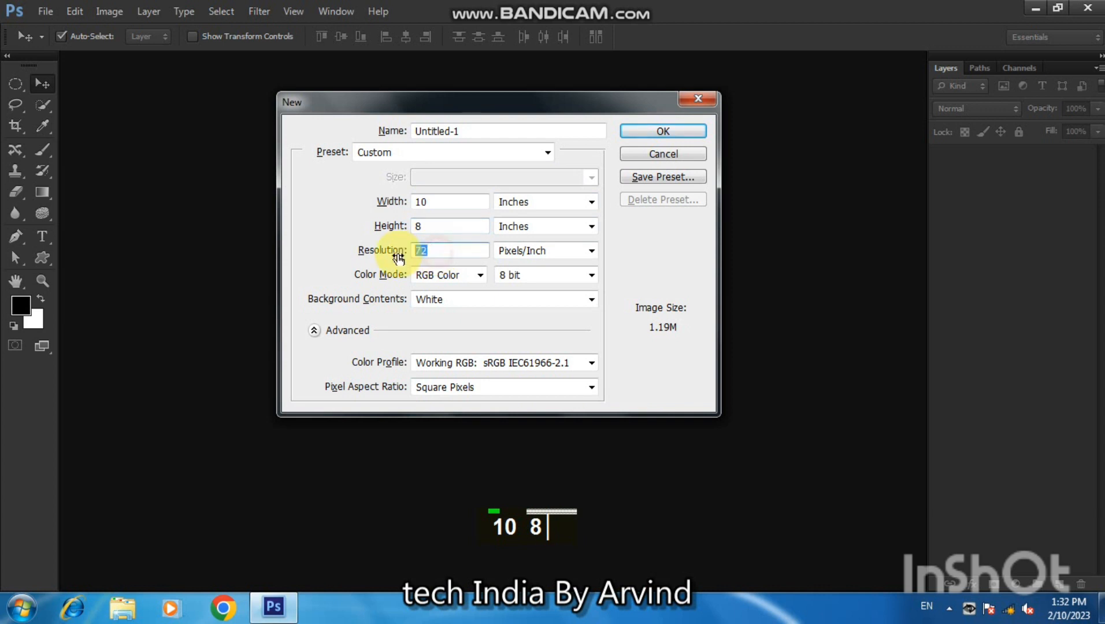
Set the resolution to 100 pixels/inch and create the 10 × 8 inch RGB document with a white background.
type("100")
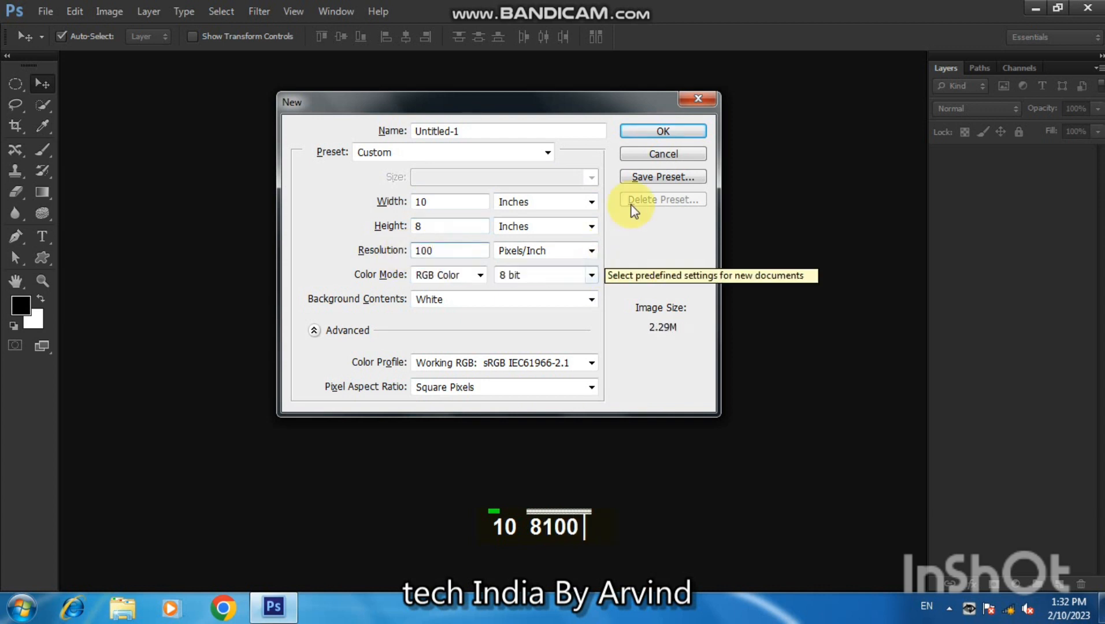
left_click(645, 131)
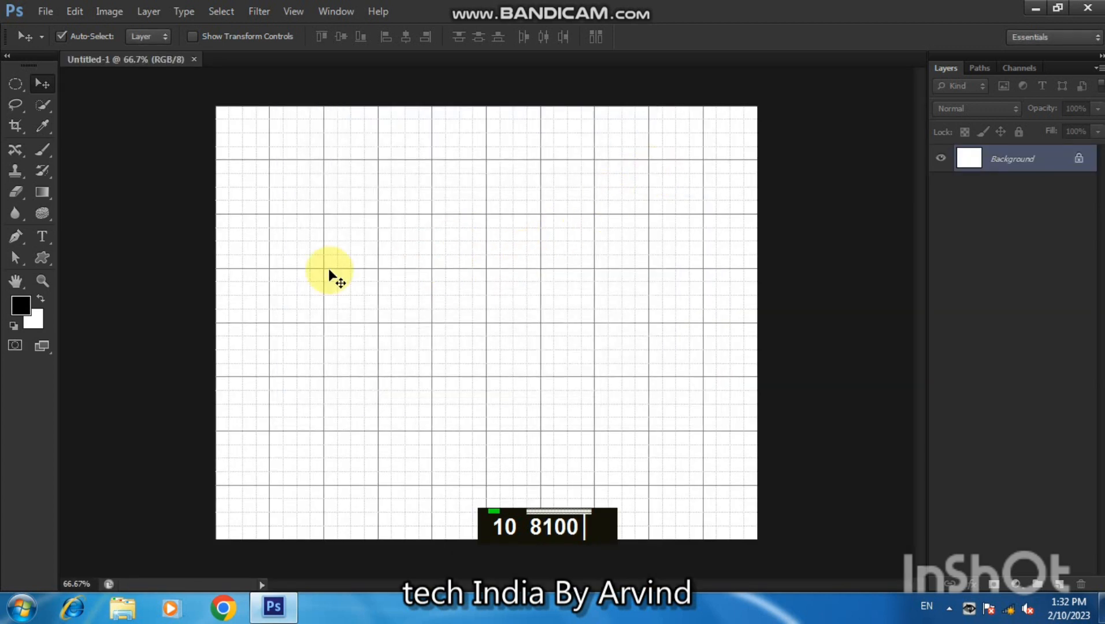
Choose the Custom Shape tool and pick the eight-petalled floral ornament directly below the fleur-de-lis as its shape.
right_click(45, 257)
left_click(95, 332)
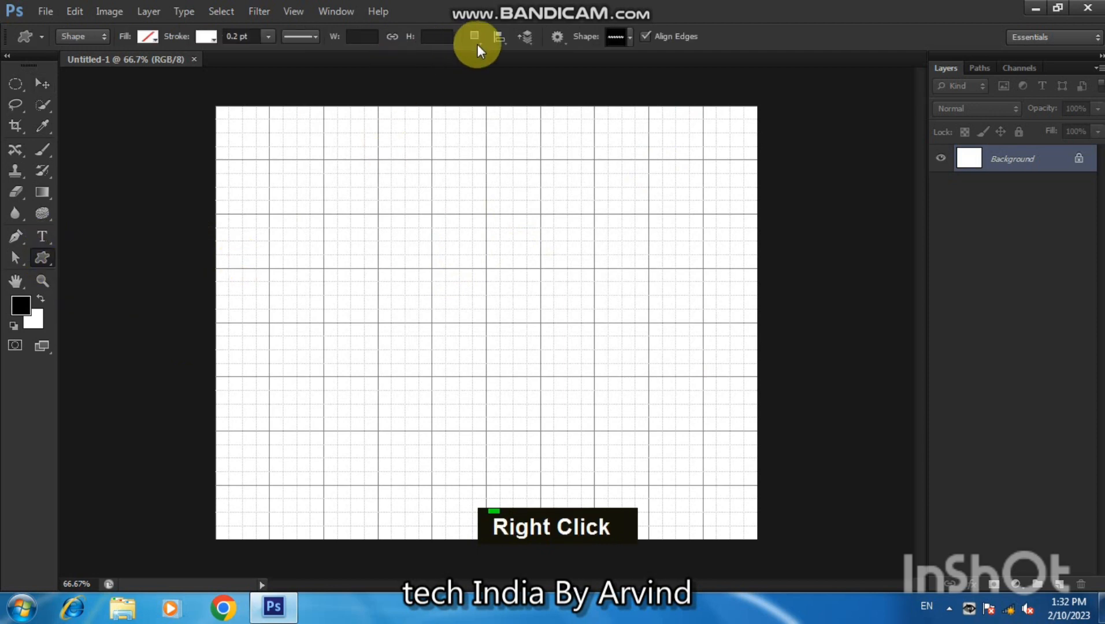
left_click(630, 43)
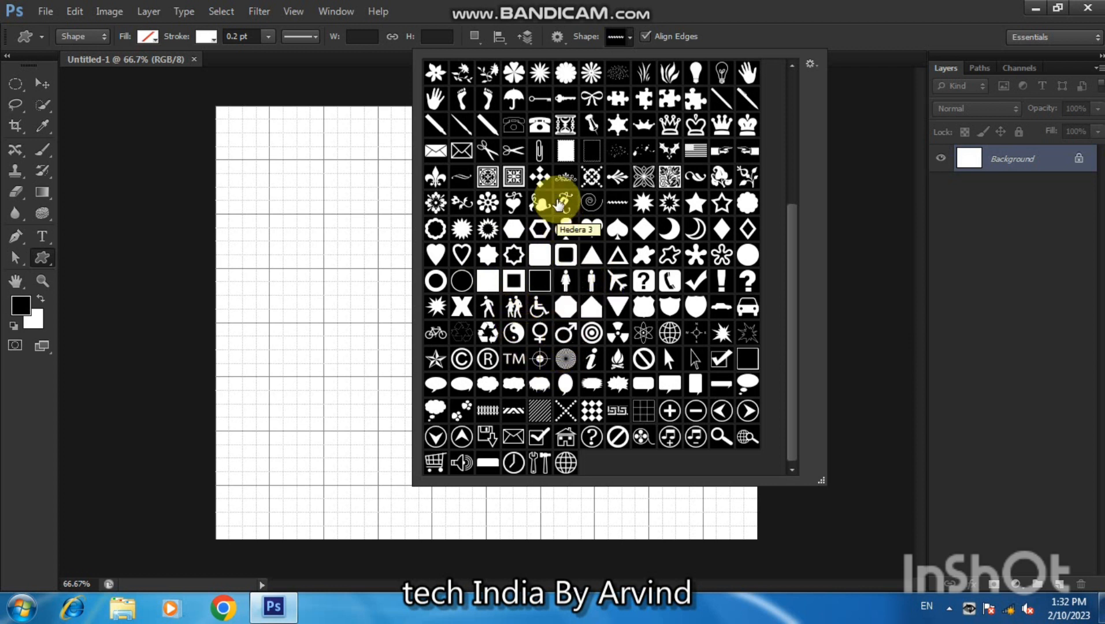
scroll(585, 133, "up", 5)
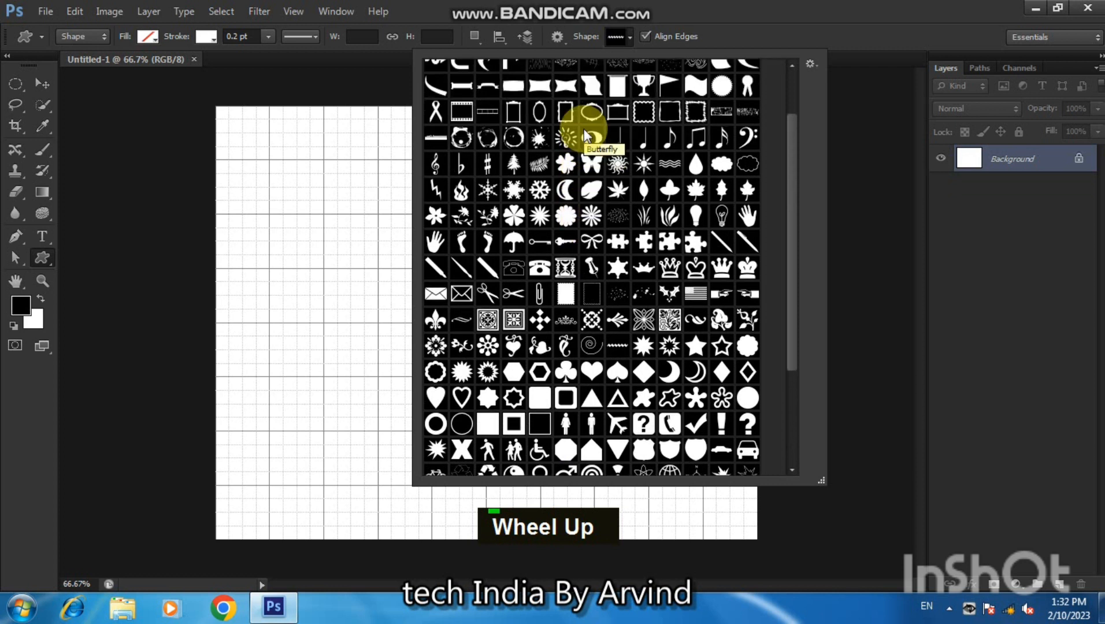
scroll(586, 136, "up", 1)
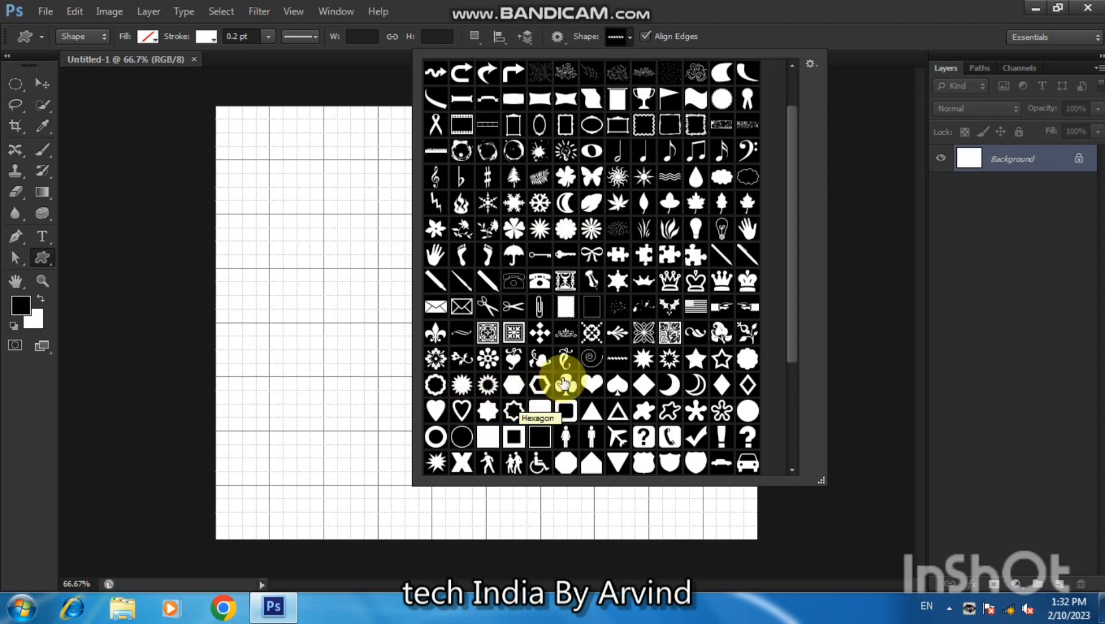
scroll(569, 384, "down", 1)
scroll(580, 292, "down", 1)
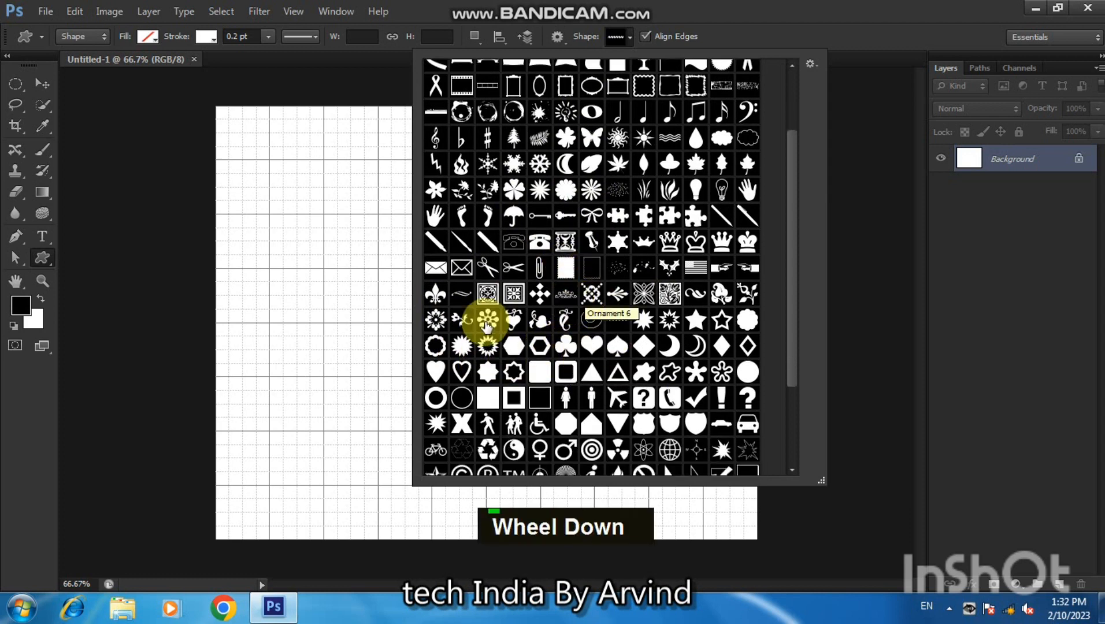
left_click(435, 319)
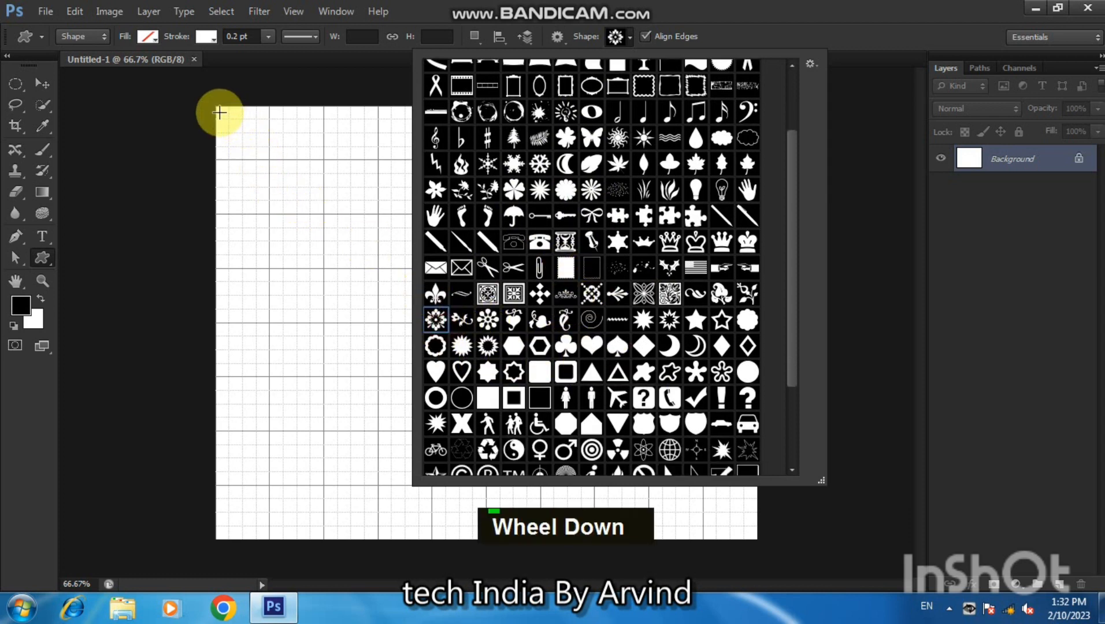
Draw the floral ornament at 100 × 100 px in the canvas's upper-left grid square and fill it with red.
left_click_drag(219, 108, 268, 158)
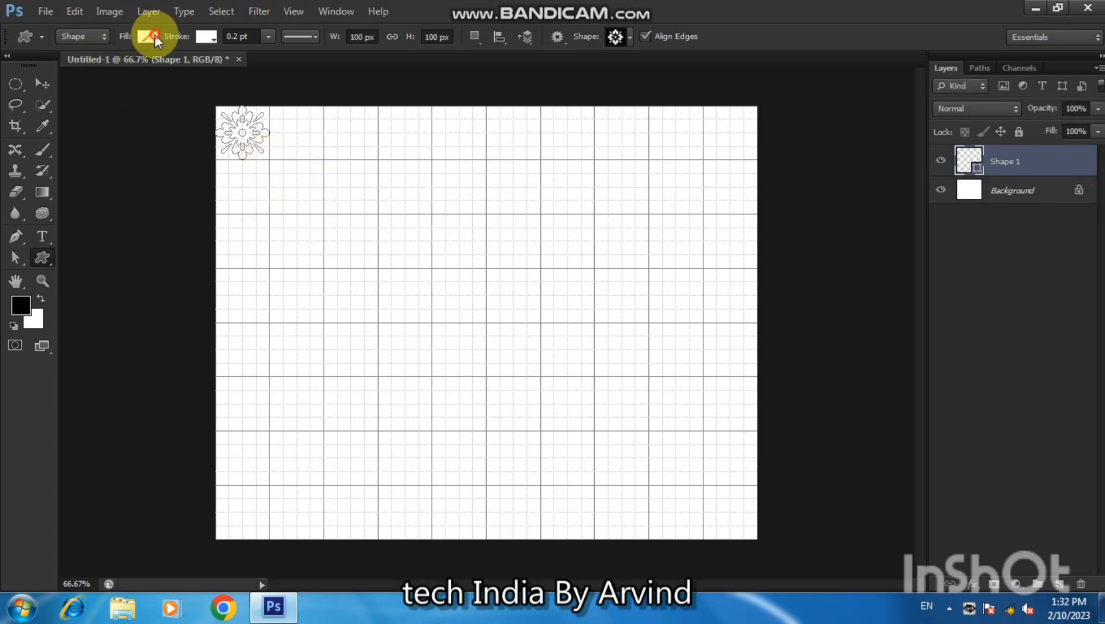
left_click(153, 37)
left_click(68, 131)
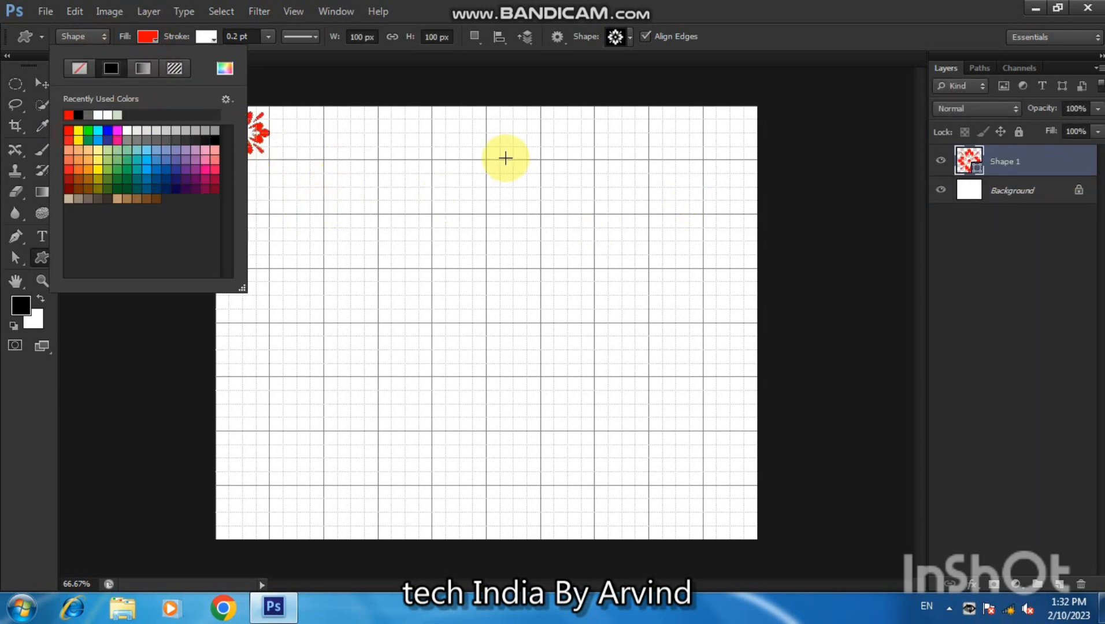
Add a Bevel & Emboss effect to the ornament's shape layer with 52% depth and 70 px size.
right_click(1046, 161)
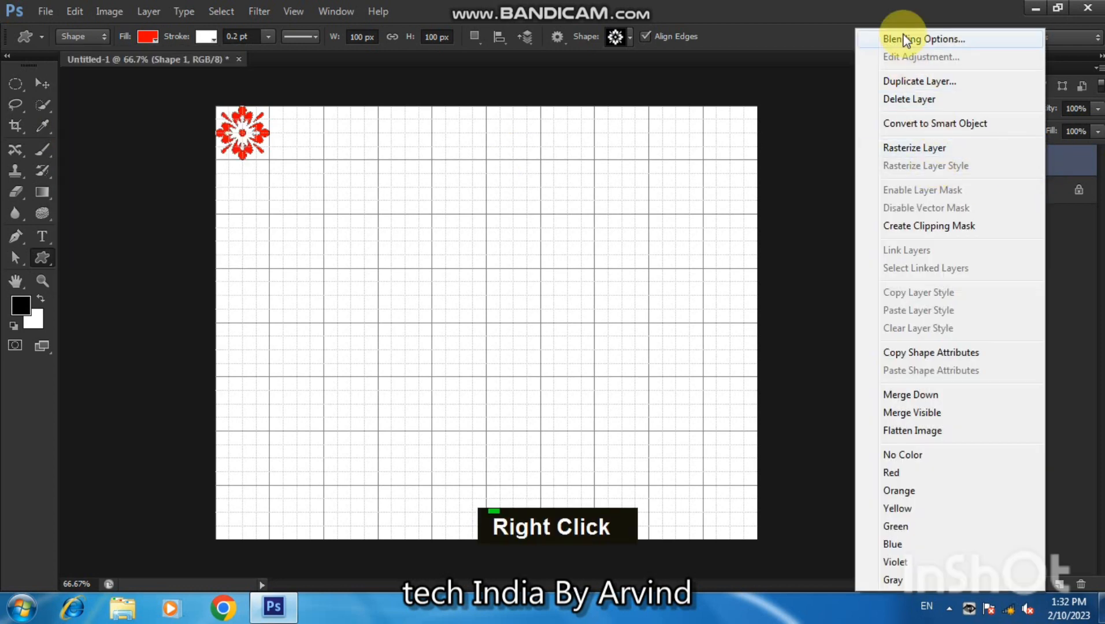
left_click(905, 39)
left_click_drag(661, 263, 611, 69)
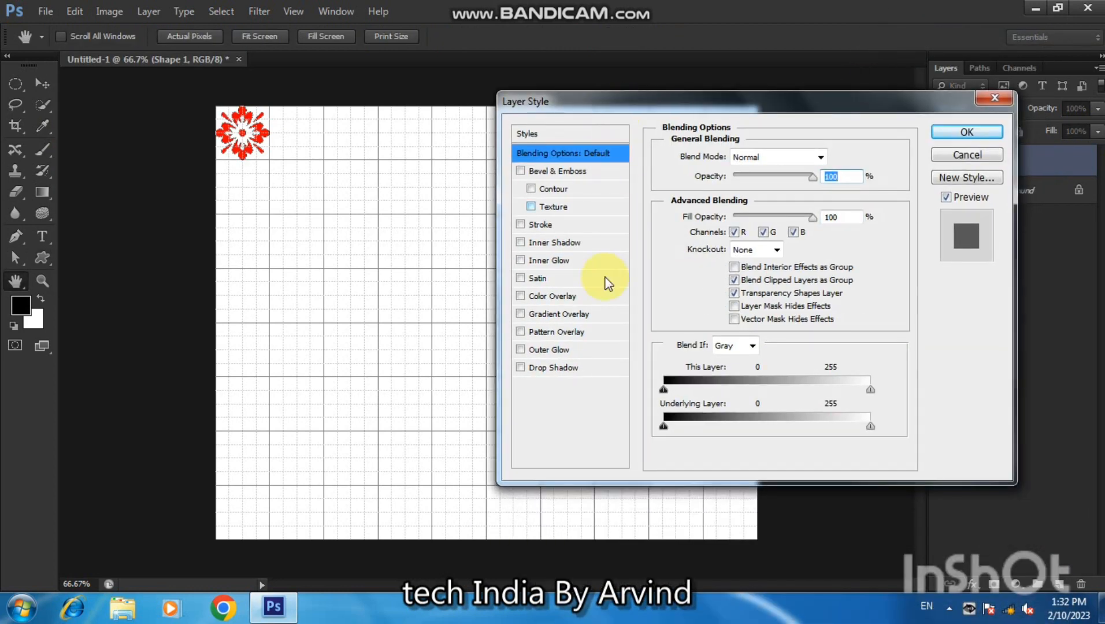
left_click(586, 169)
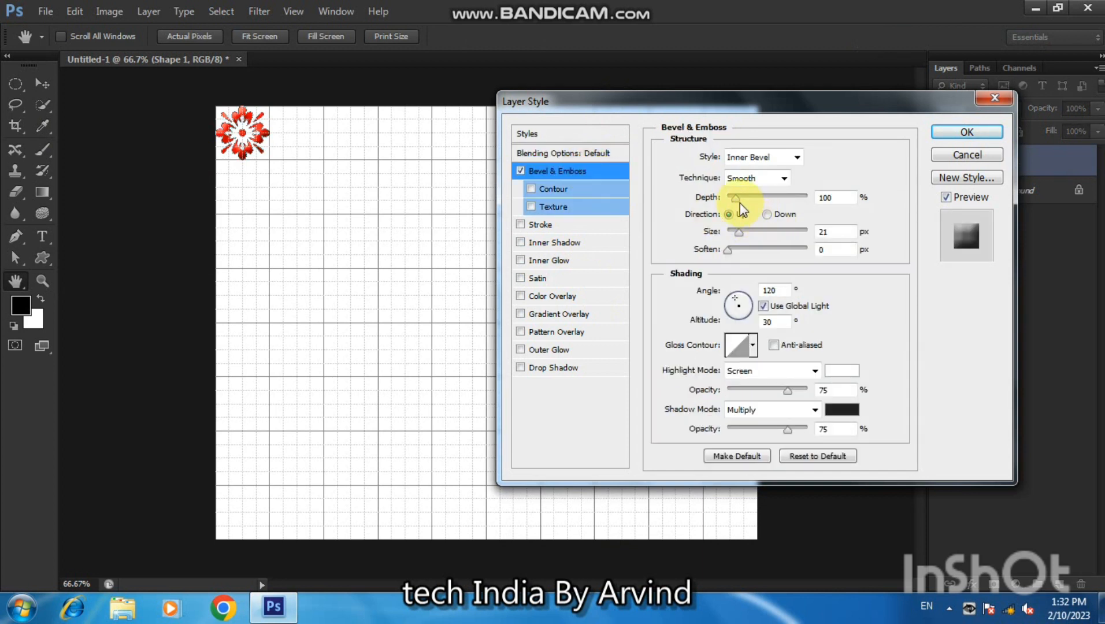
left_click_drag(740, 203, 756, 237)
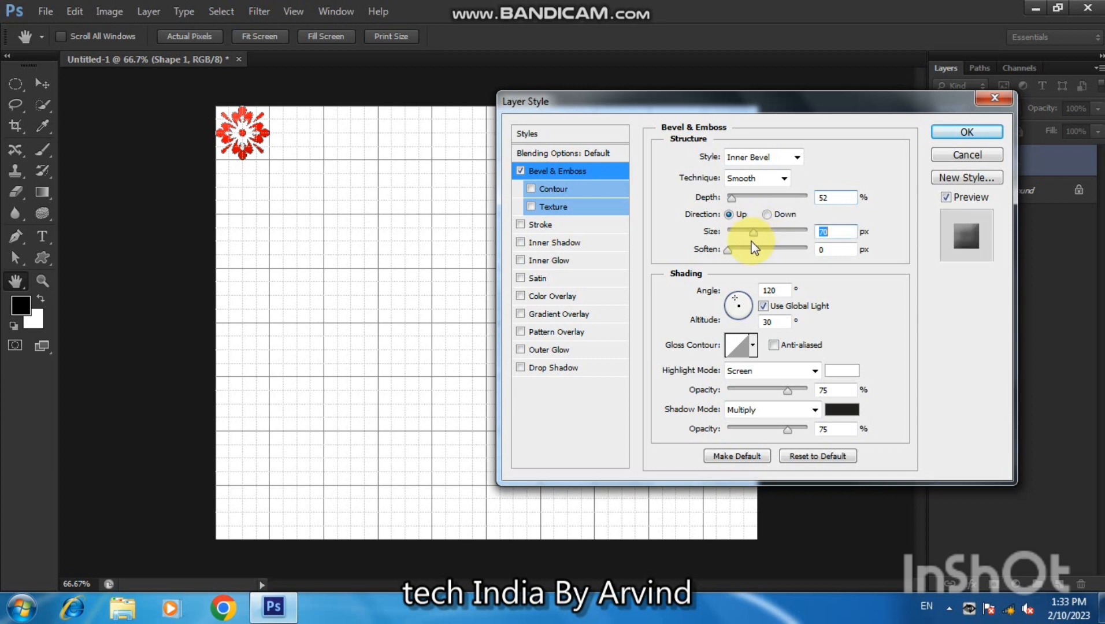
Add a Gradient Overlay to the ornament layer and set the gradient style to Radial.
left_click(599, 314)
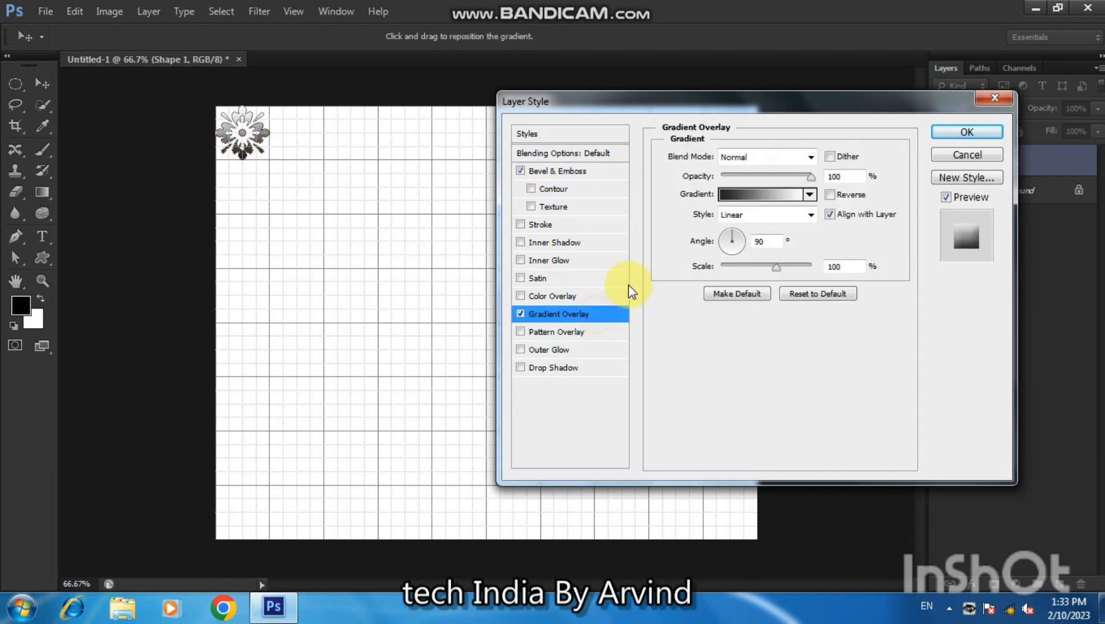
left_click(780, 215)
left_click(770, 241)
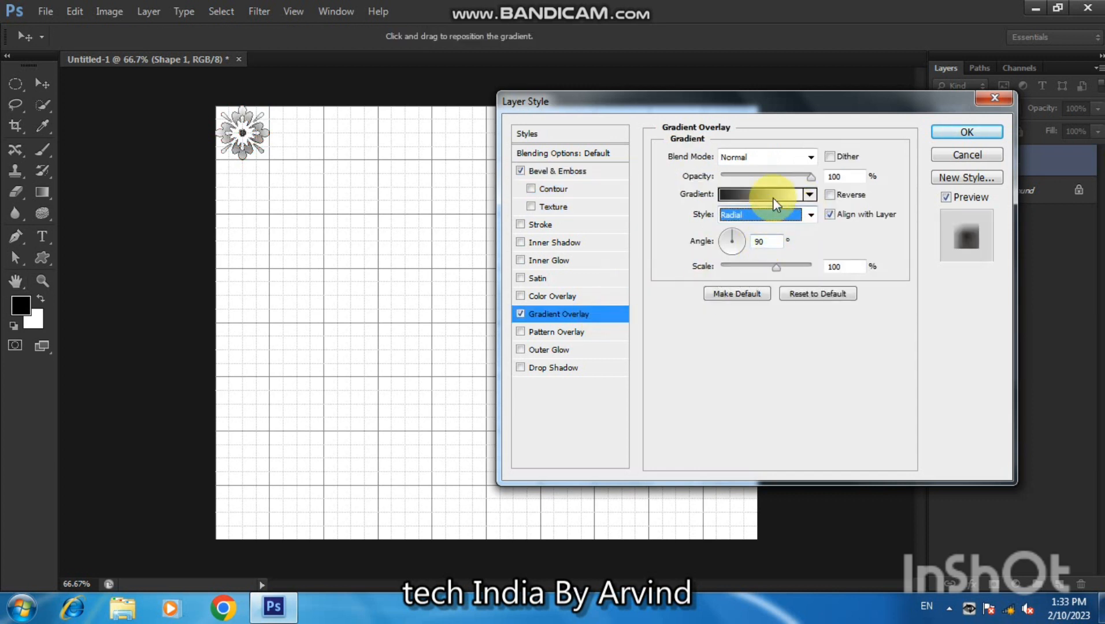
Set the overlay gradient's starting colour stop, at location 0%, to pure red ff0000.
left_click(773, 196)
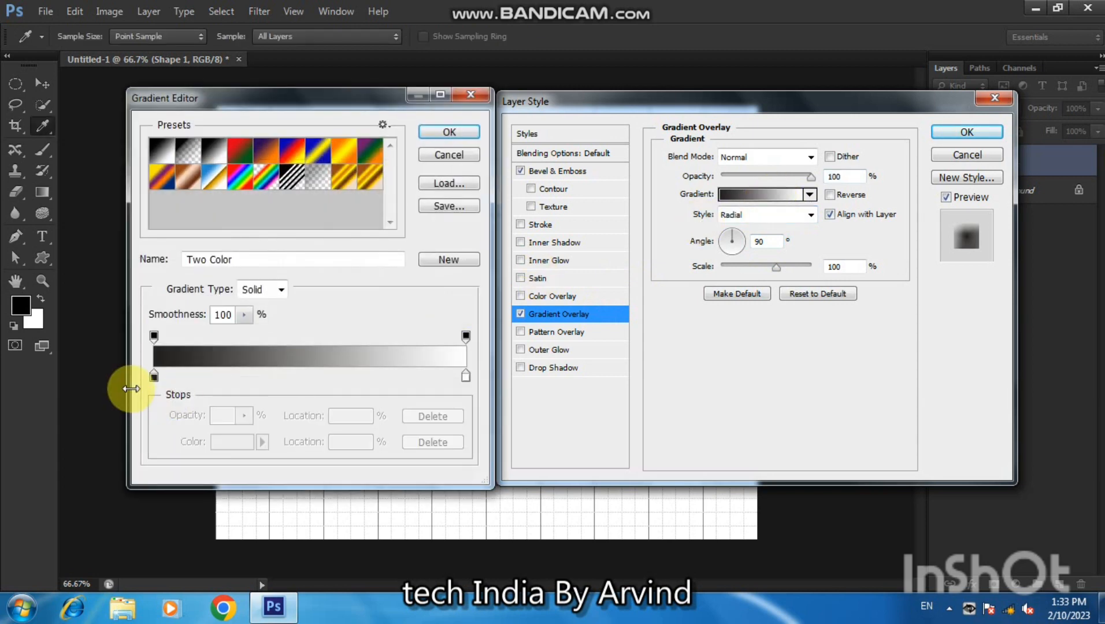
left_click(154, 376)
left_click(226, 443)
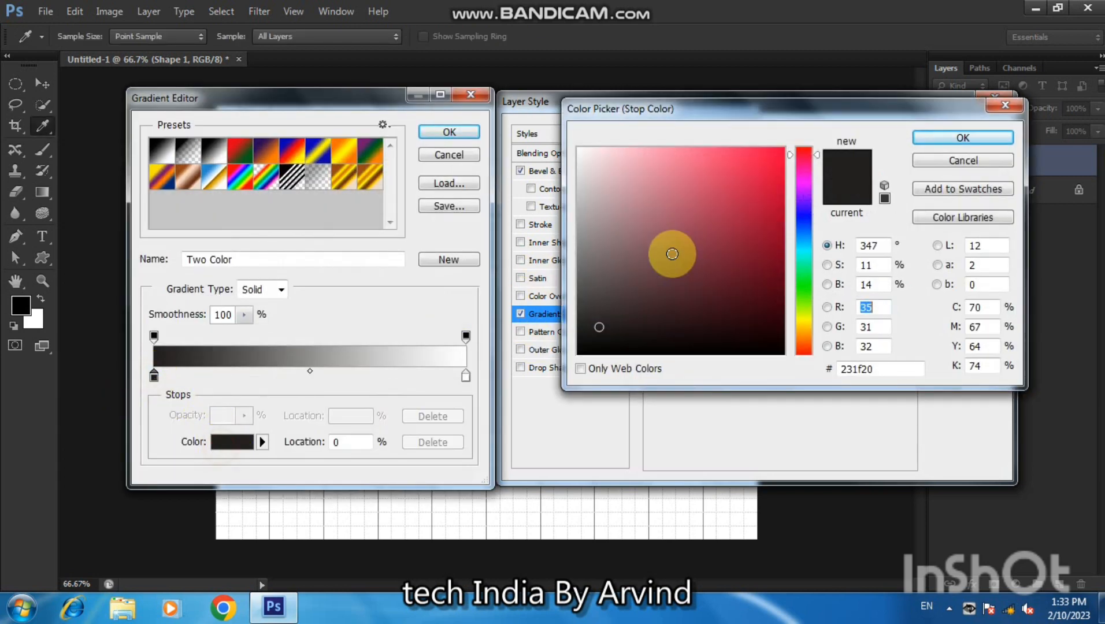
left_click_drag(671, 252, 809, 129)
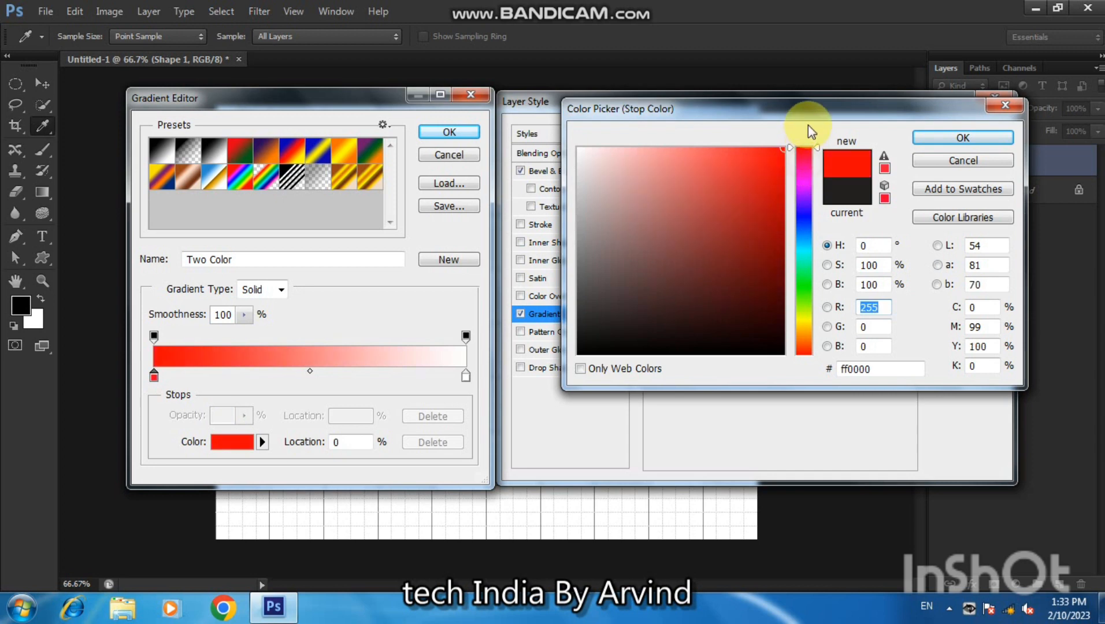
left_click(951, 142)
left_click(952, 145)
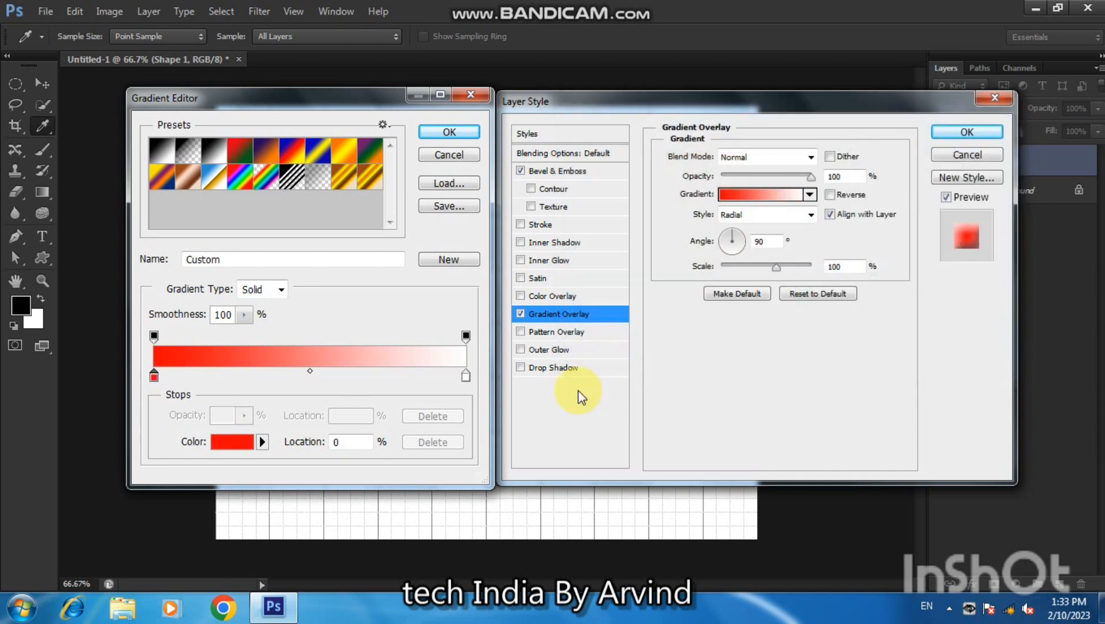
Set the gradient's ending colour stop, at location 100%, to near-black red 150000 and accept the gradient.
left_click(466, 378)
left_click(244, 450)
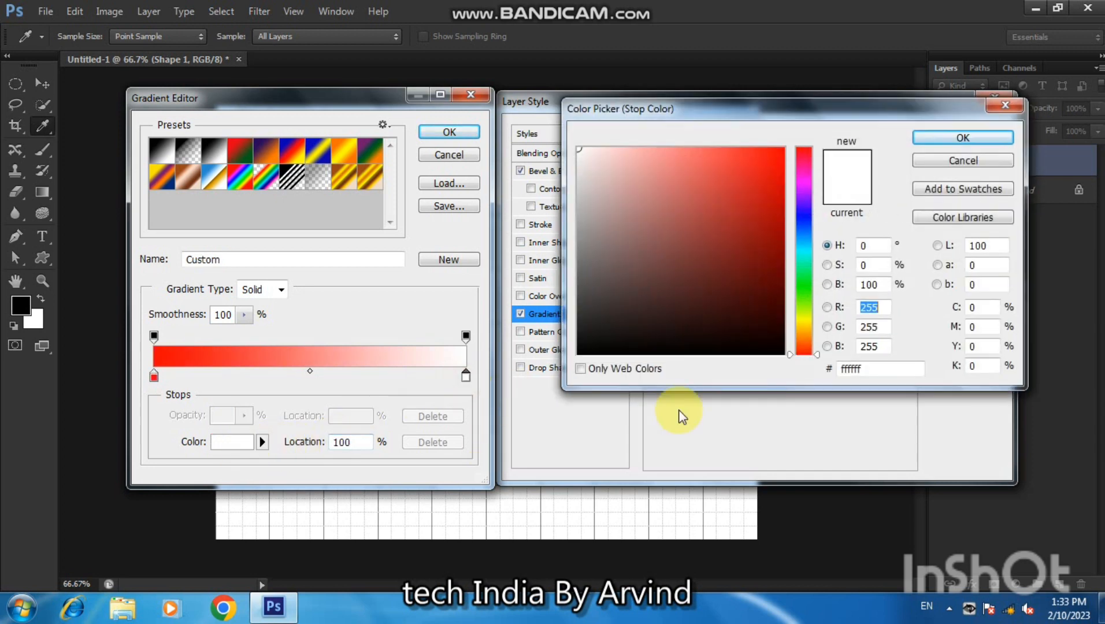
left_click_drag(769, 323, 783, 337)
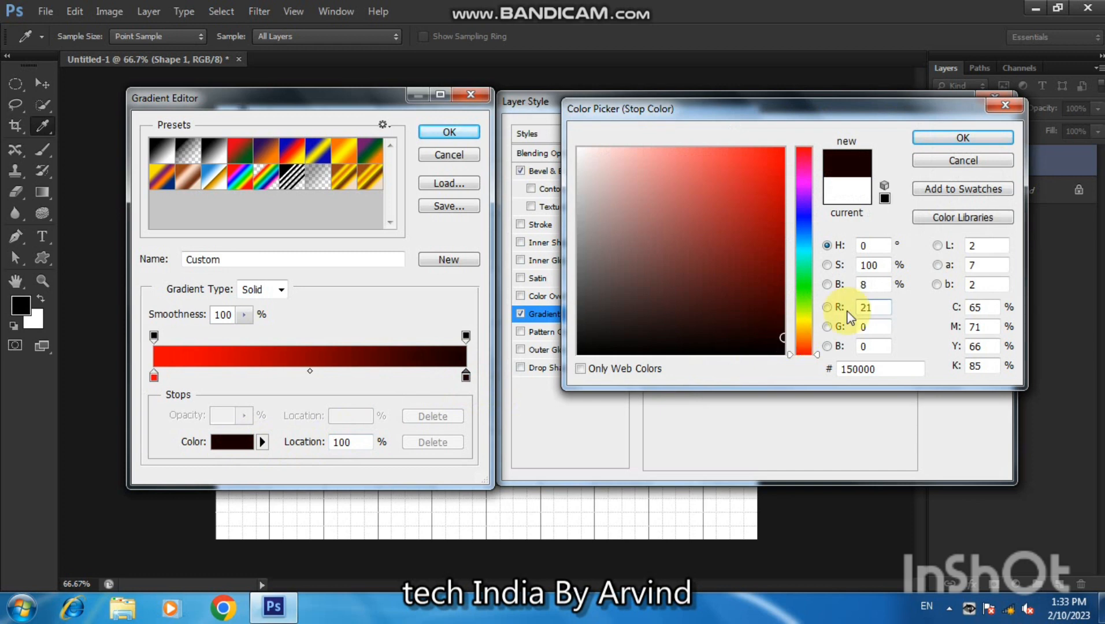
left_click(944, 136)
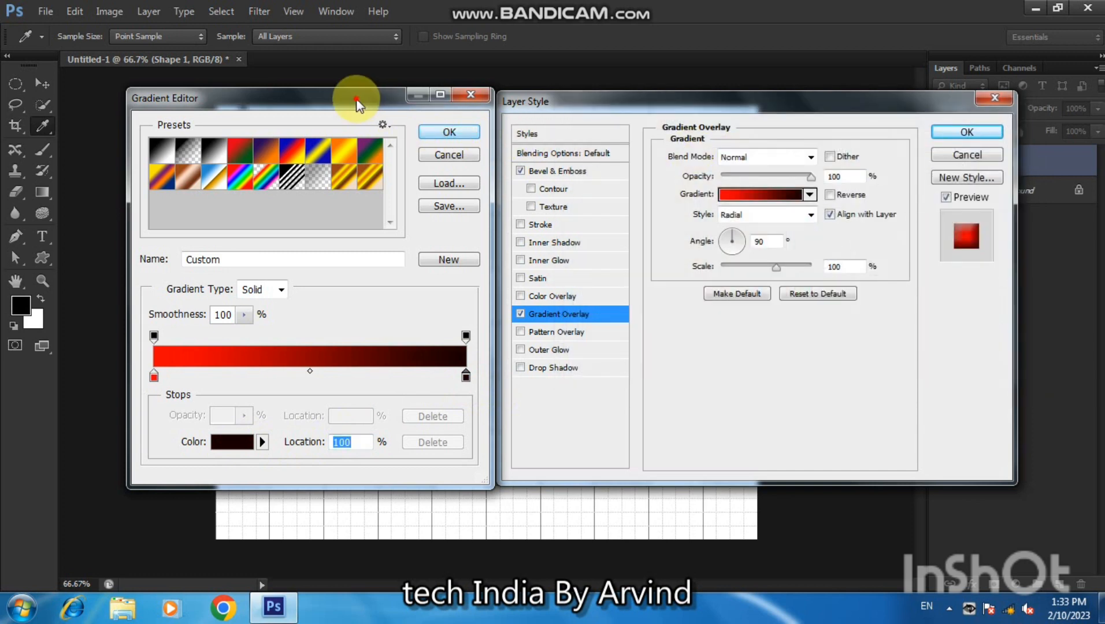
left_click_drag(356, 98, 644, 100)
left_click(730, 136)
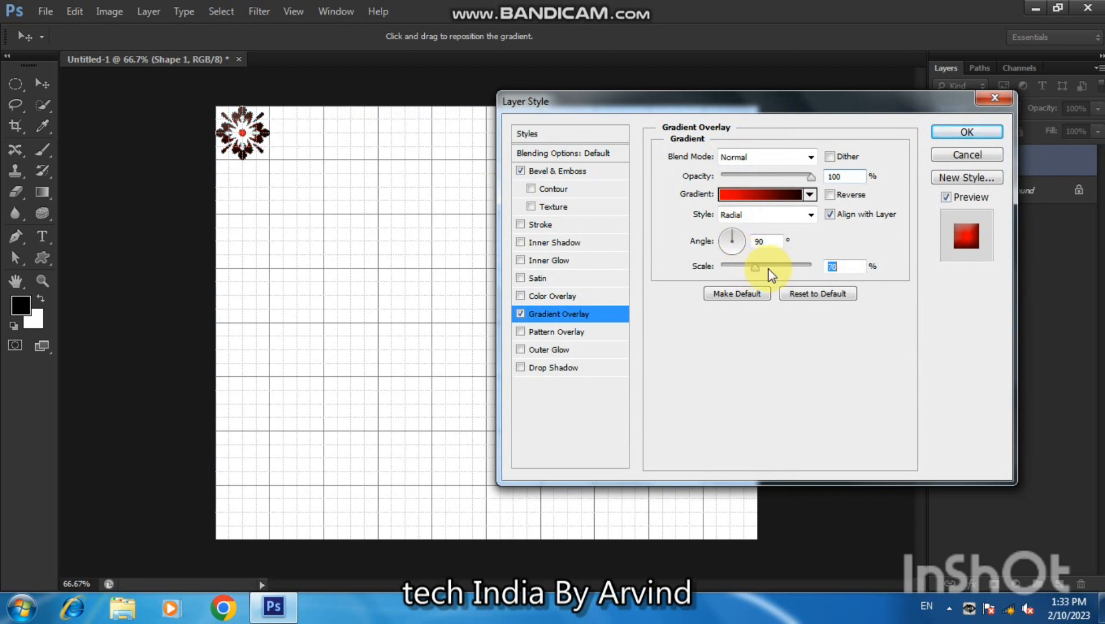
Set the gradient overlay's scale to 119%, lower the bevel depth to 11%, and apply the layer style.
left_click_drag(790, 268, 791, 269)
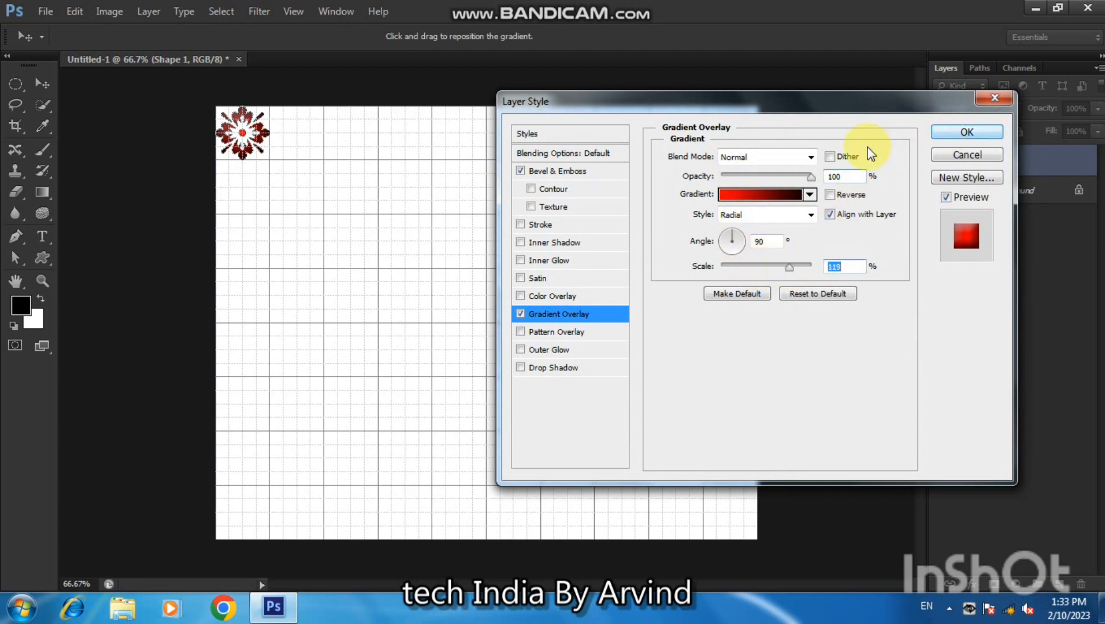
double_click(585, 172)
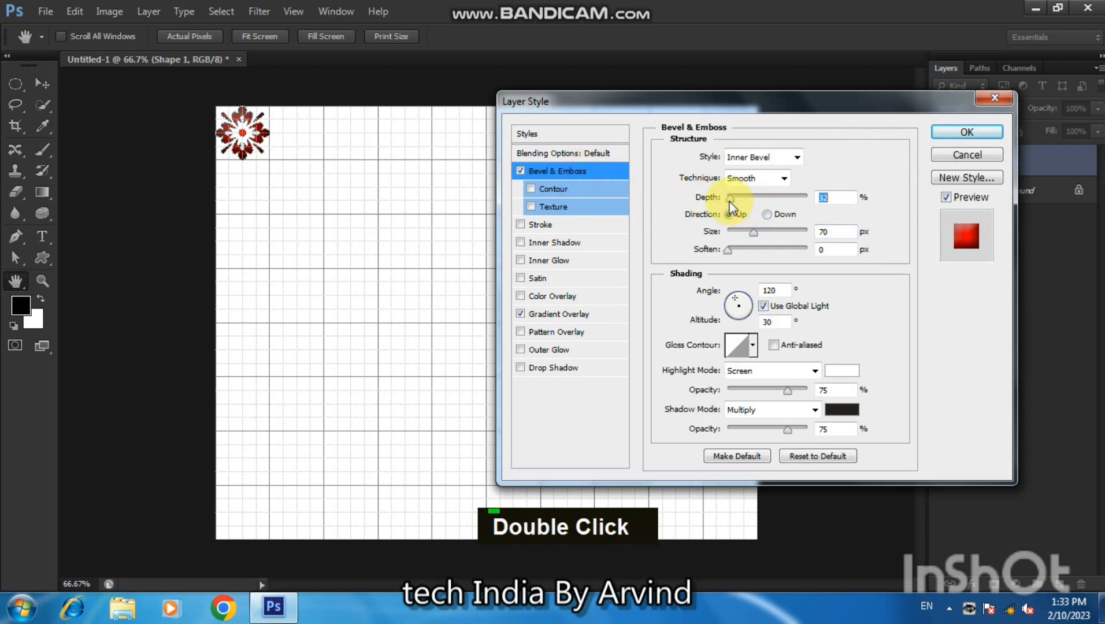
left_click_drag(730, 200, 732, 203)
left_click(942, 136)
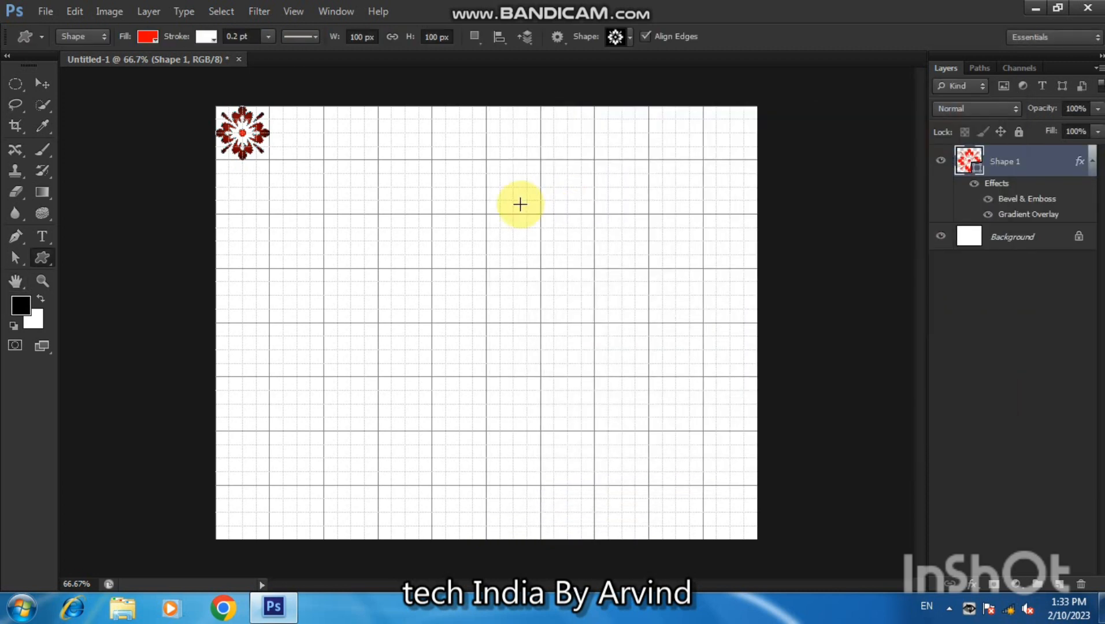
Open the Bevel & Emboss settings in the ornament layer's blending options, with the ornament in view beside the dialog.
key("ctrl")
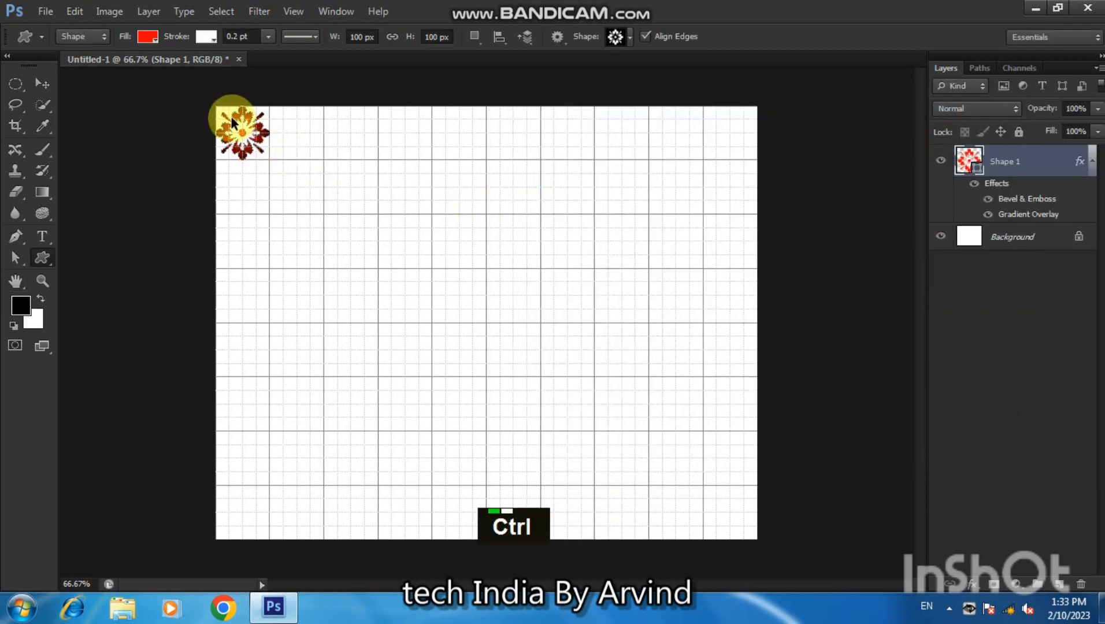
key("ctrl+equal")
key("space")
left_click_drag(257, 179, 595, 374)
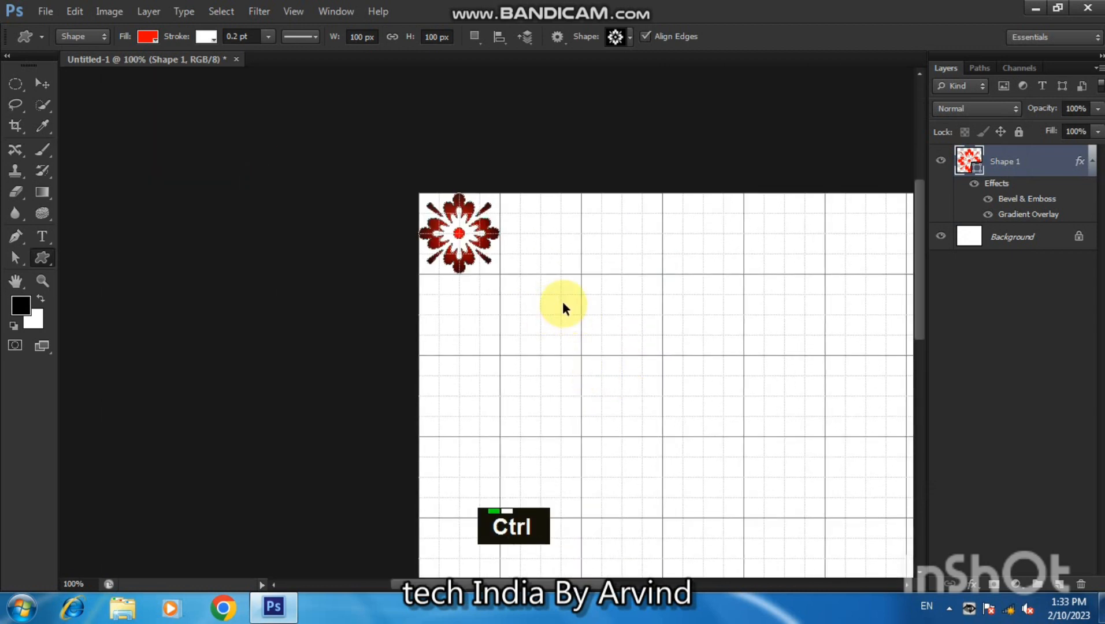
key("ctrl+equal")
key("ctrl+equal")
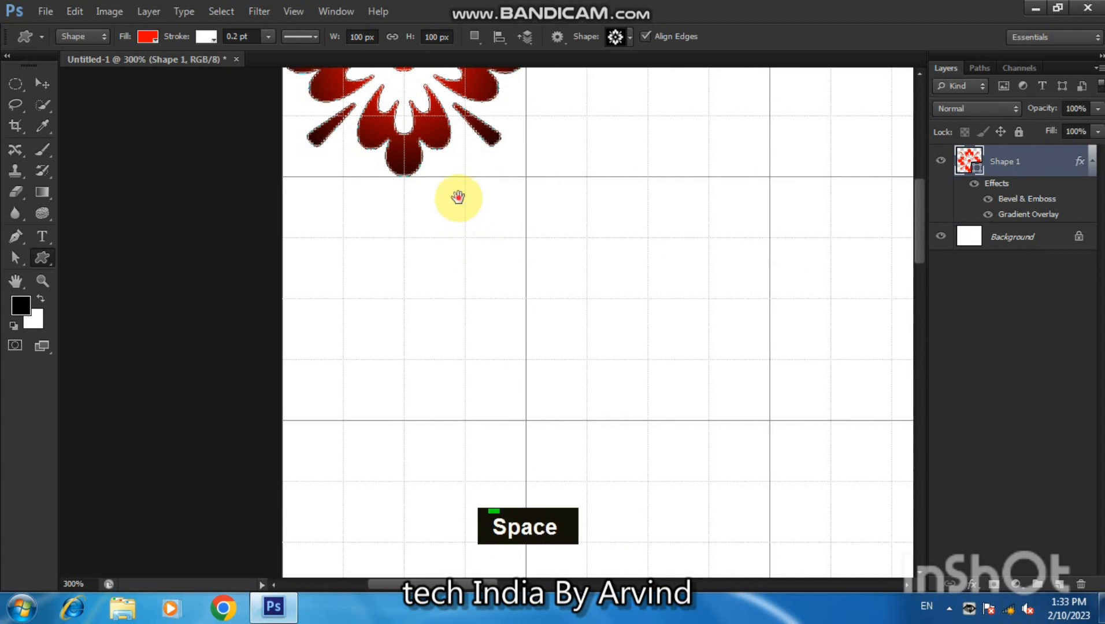
left_click_drag(457, 197, 595, 382)
right_click(1050, 166)
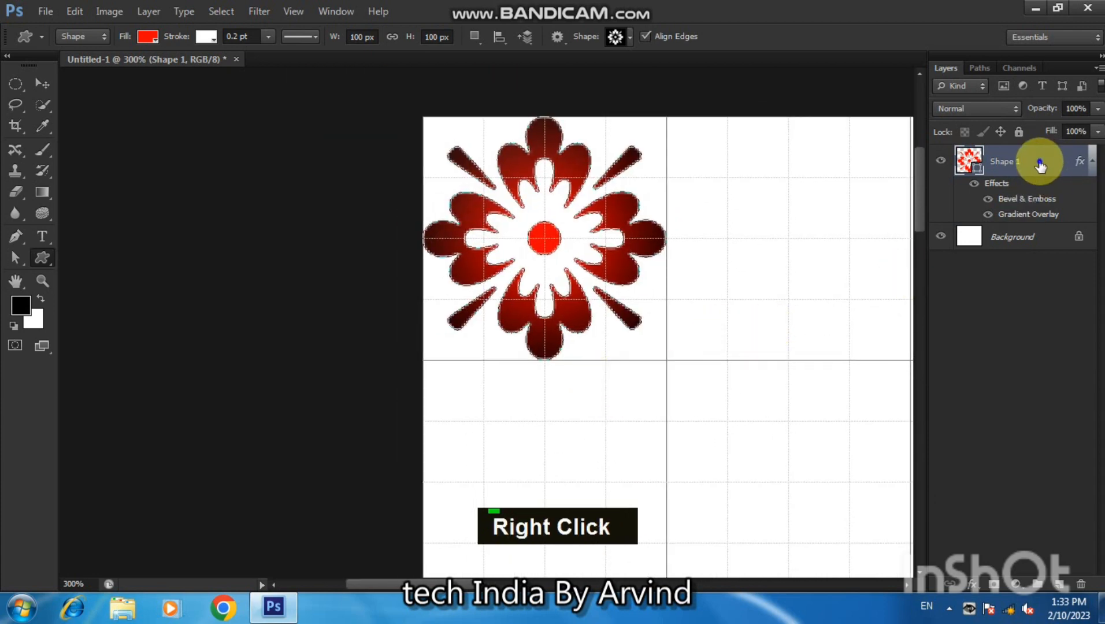
left_click(908, 42)
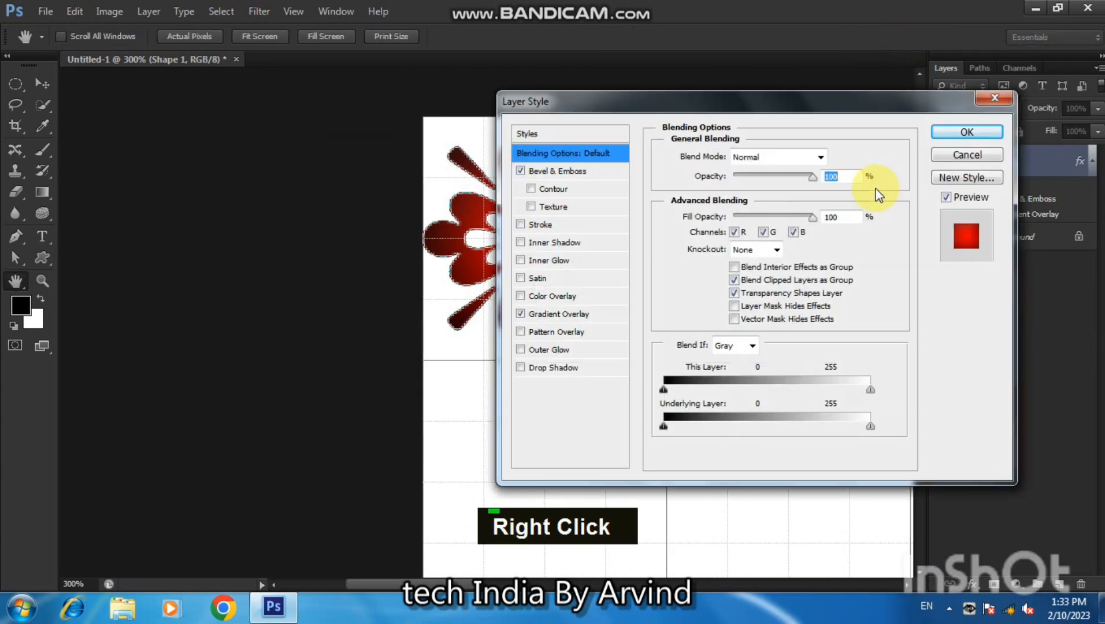
left_click_drag(661, 101, 784, 67)
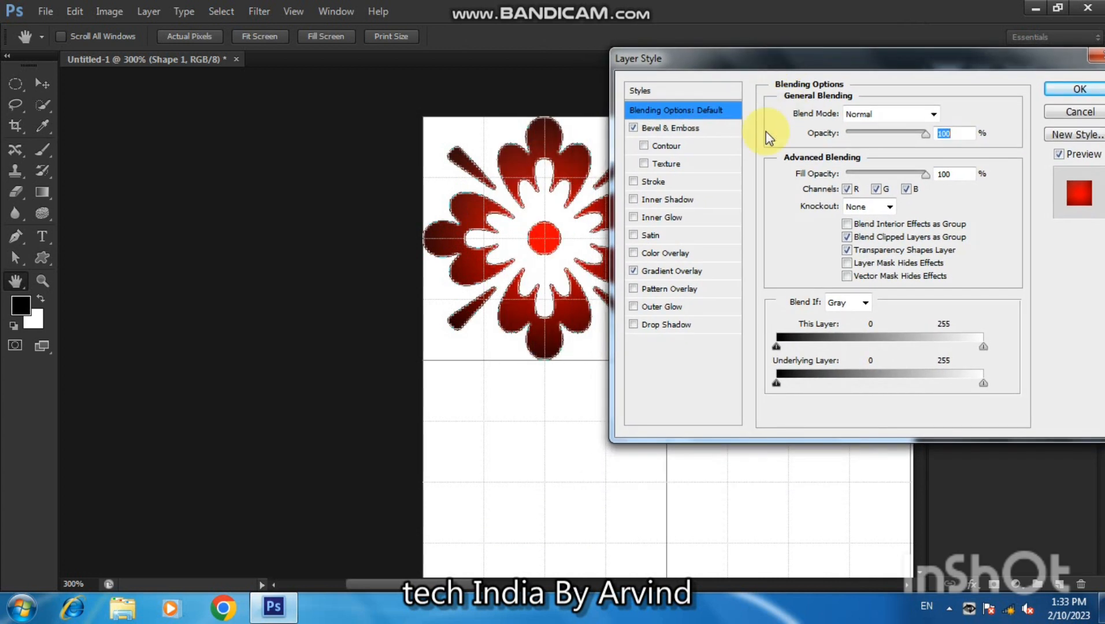
left_click(724, 130)
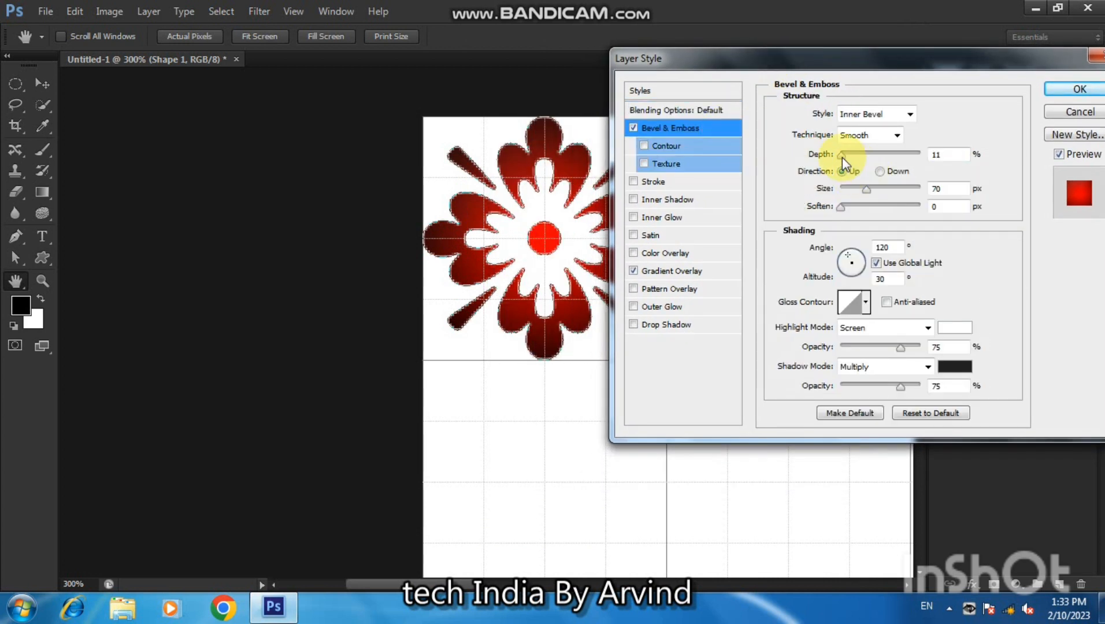
Set the ornament's bevel depth to 297% with a very small bevel size and apply the layer style.
left_click_drag(842, 157, 834, 162)
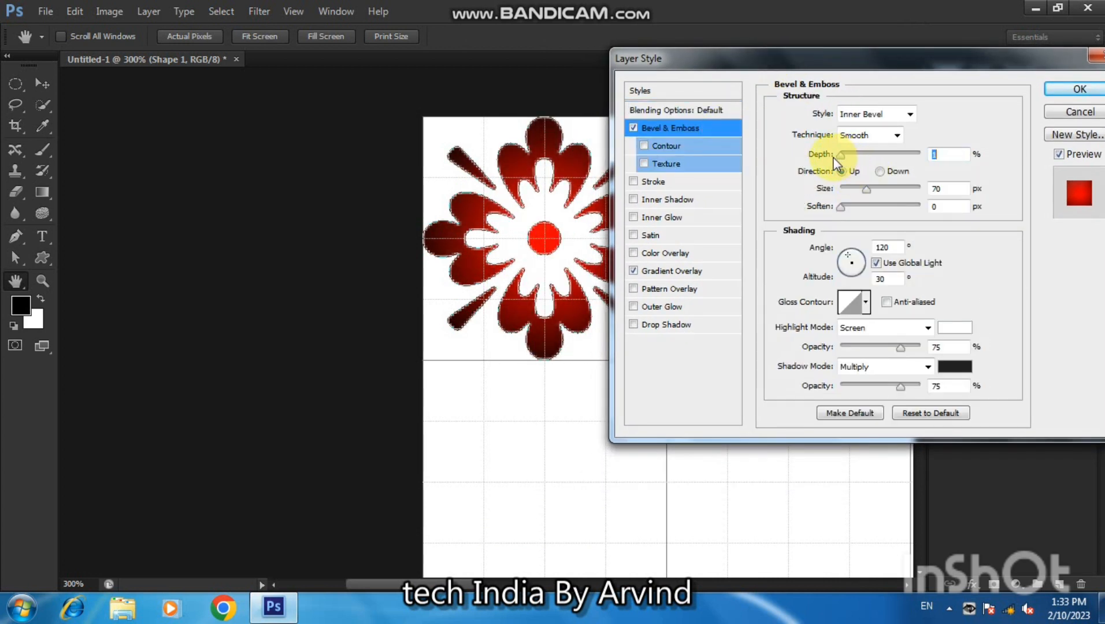
type("2")
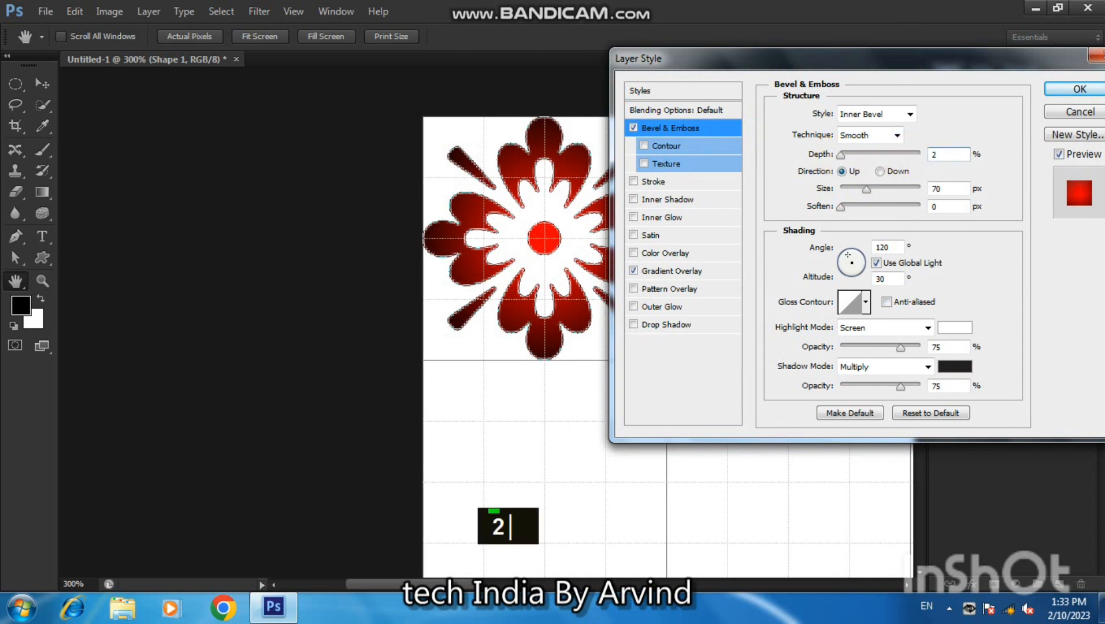
type("5")
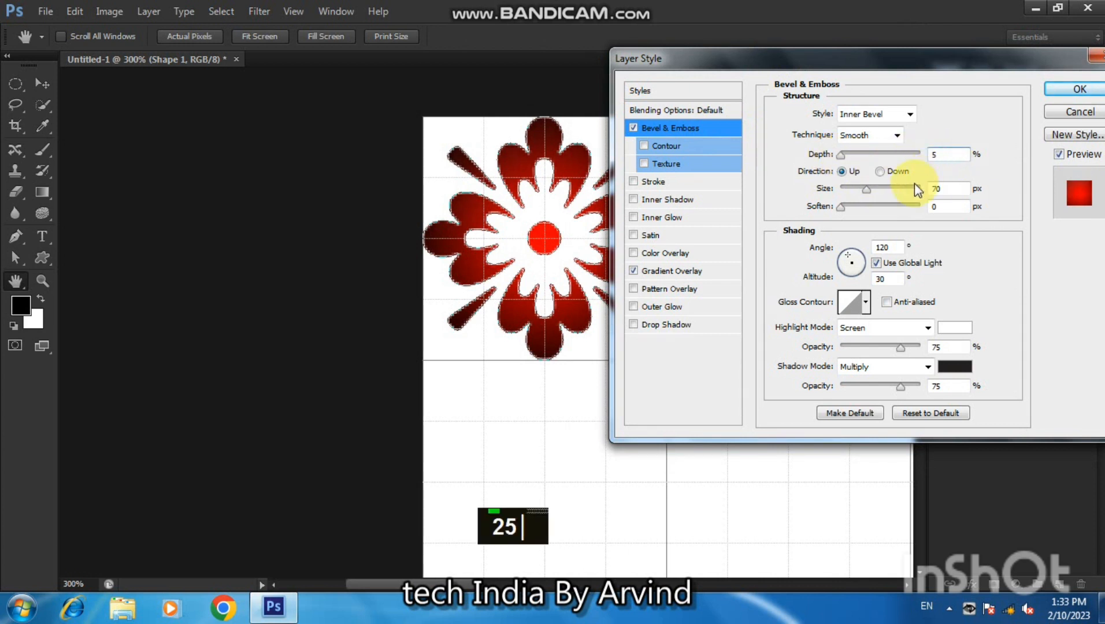
left_click_drag(861, 188, 838, 191)
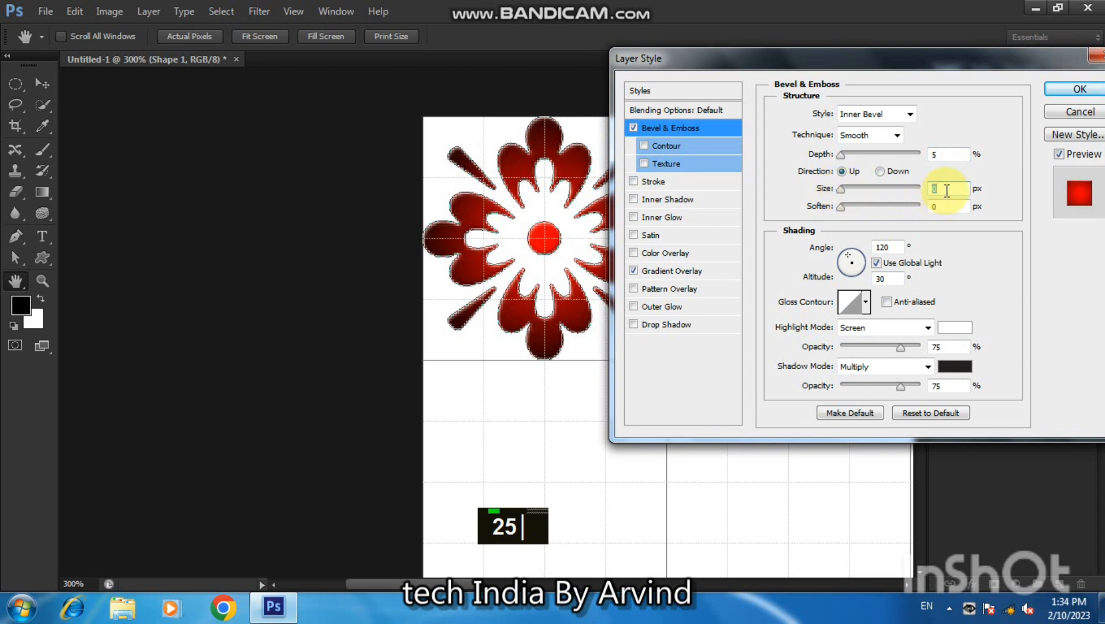
type("2")
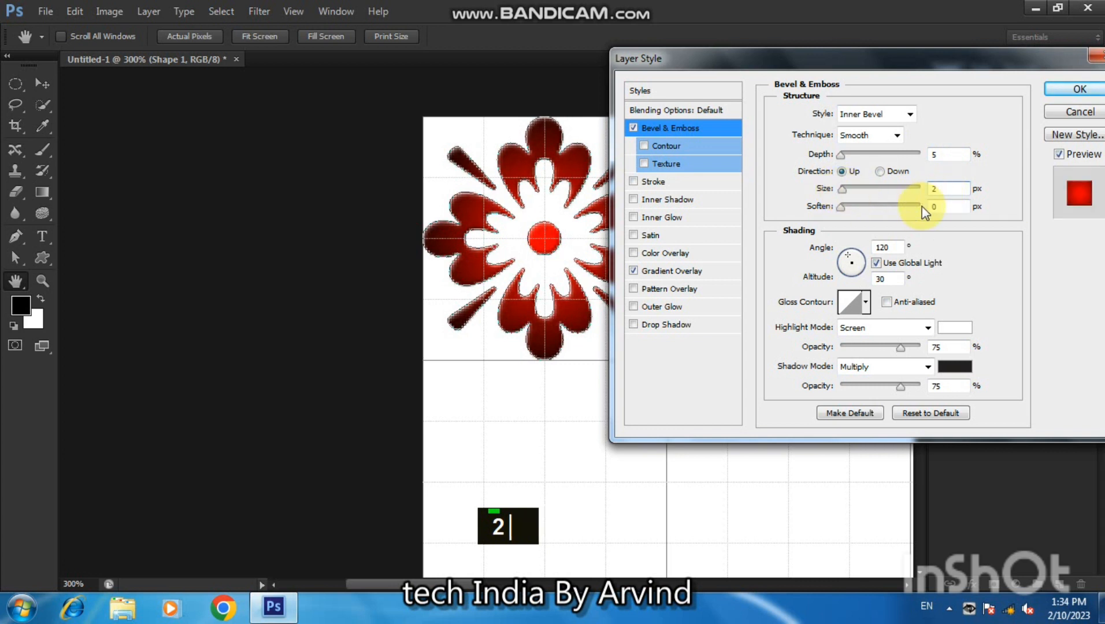
left_click_drag(840, 158, 841, 191)
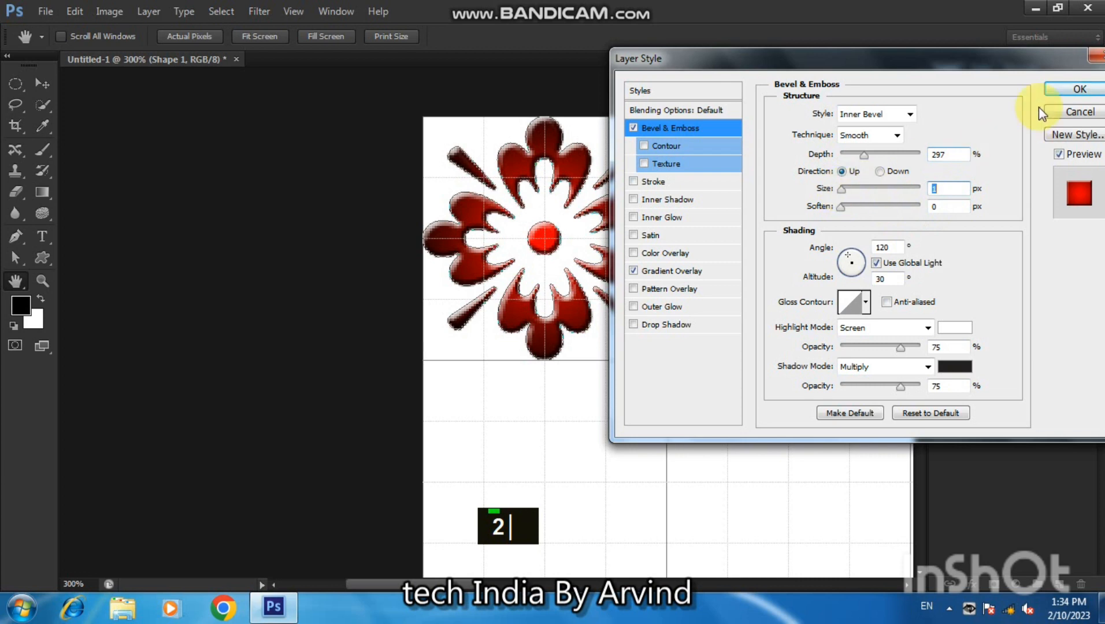
left_click(1063, 88)
Switch to the Move tool and try to pick up the ornament on the canvas.
key("ctrl")
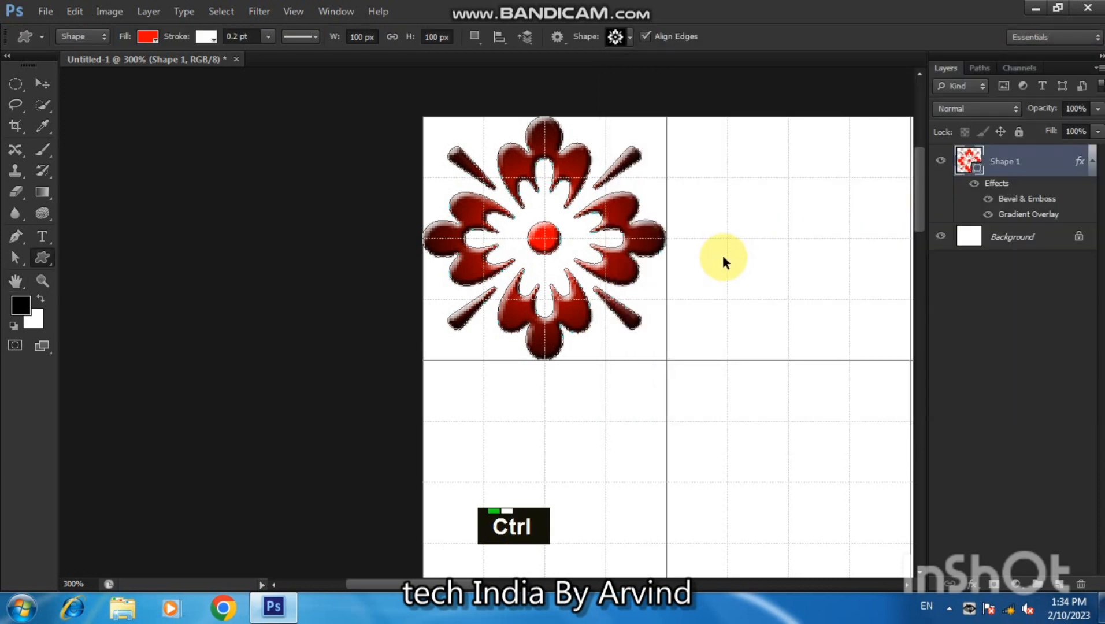
key("ctrl+minus")
key("ctrl+minus")
key("ctrl+minus")
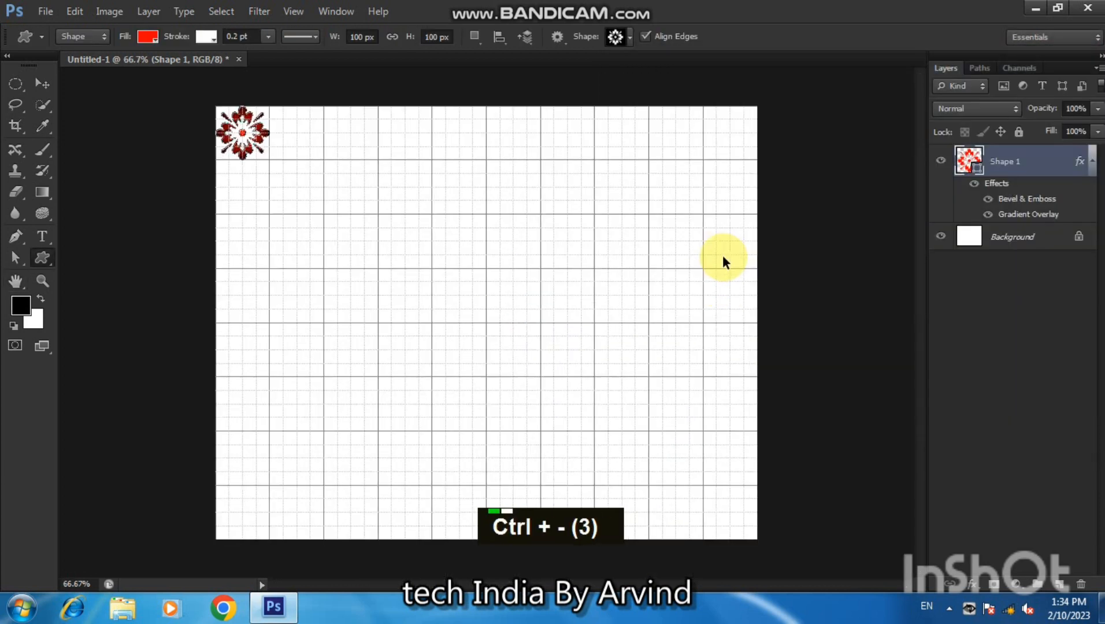
left_click(45, 83)
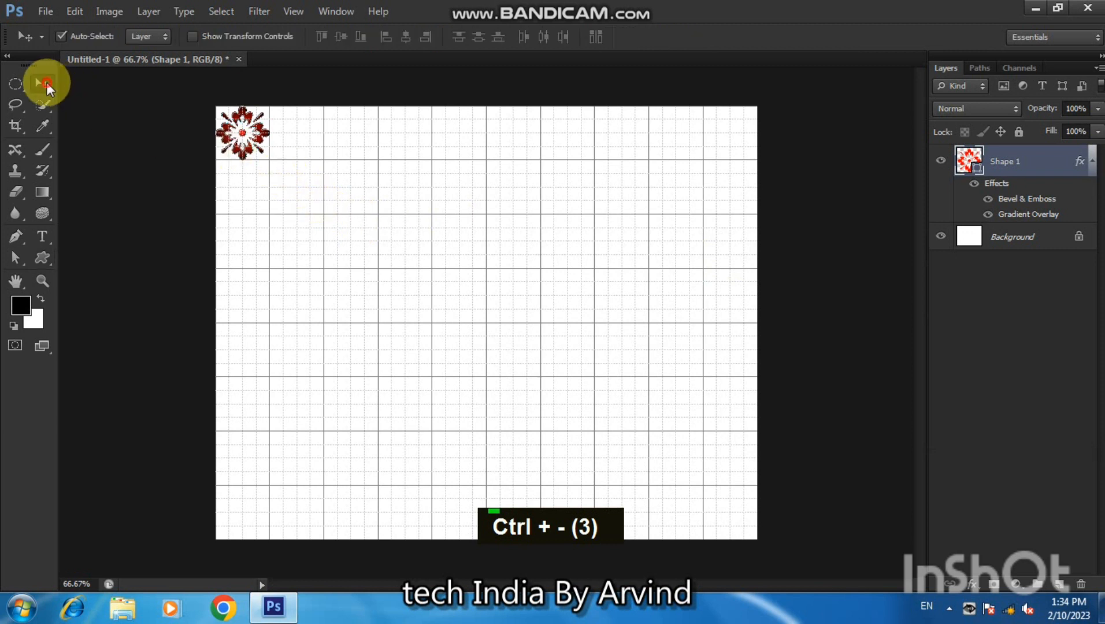
left_click(257, 151, "shift")
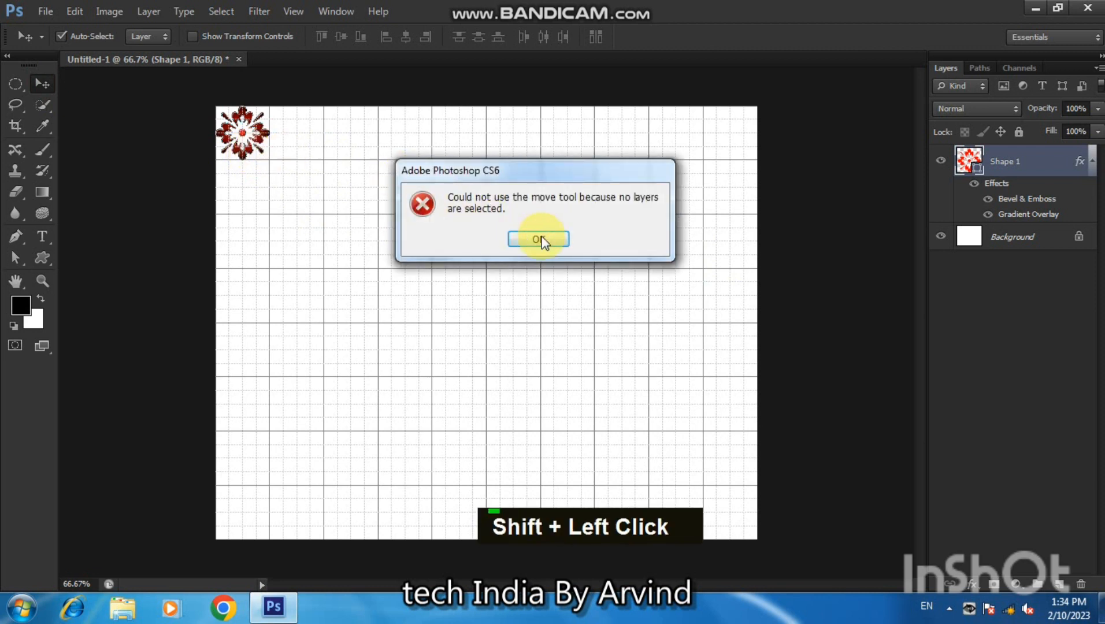
left_click(539, 239)
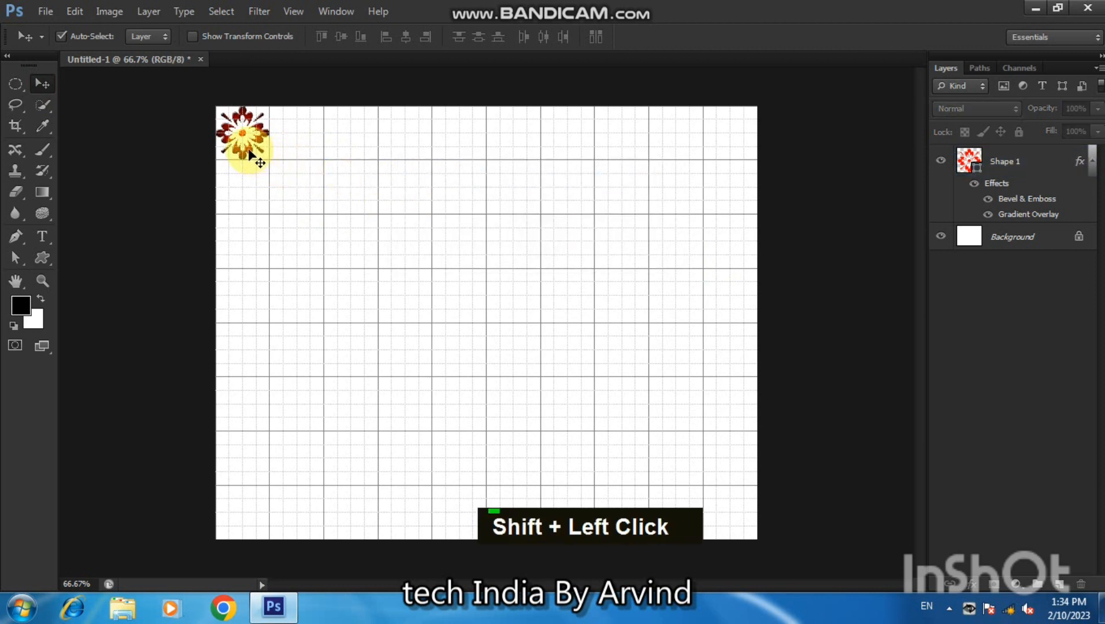
Try copying the ornament into the adjacent grid square and repeating the transformation, and undo the copy.
left_click_drag(250, 151, 306, 156)
key("ctrl")
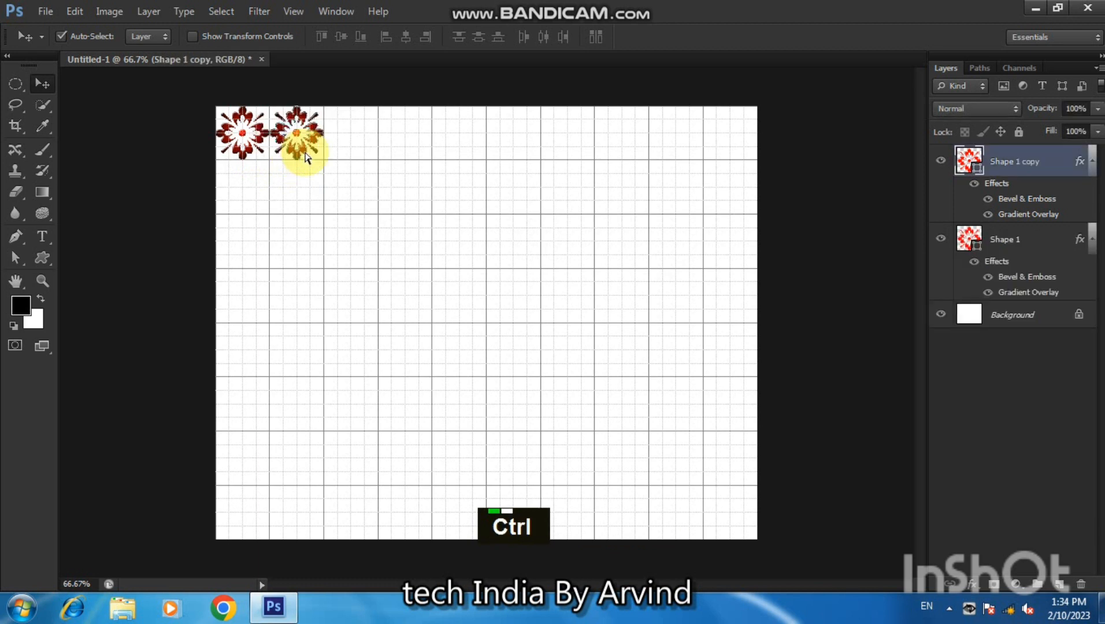
key("ctrl+alt")
key("ctrl+alt+shift")
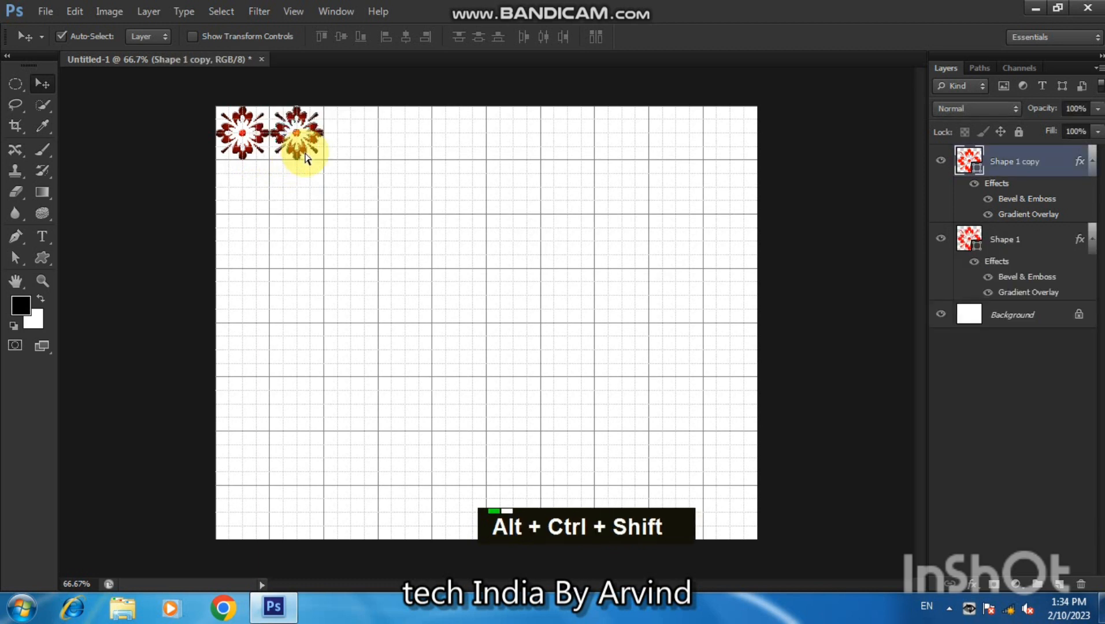
key("ctrl+alt+shift+t")
key("ctrl+alt+shift+t")
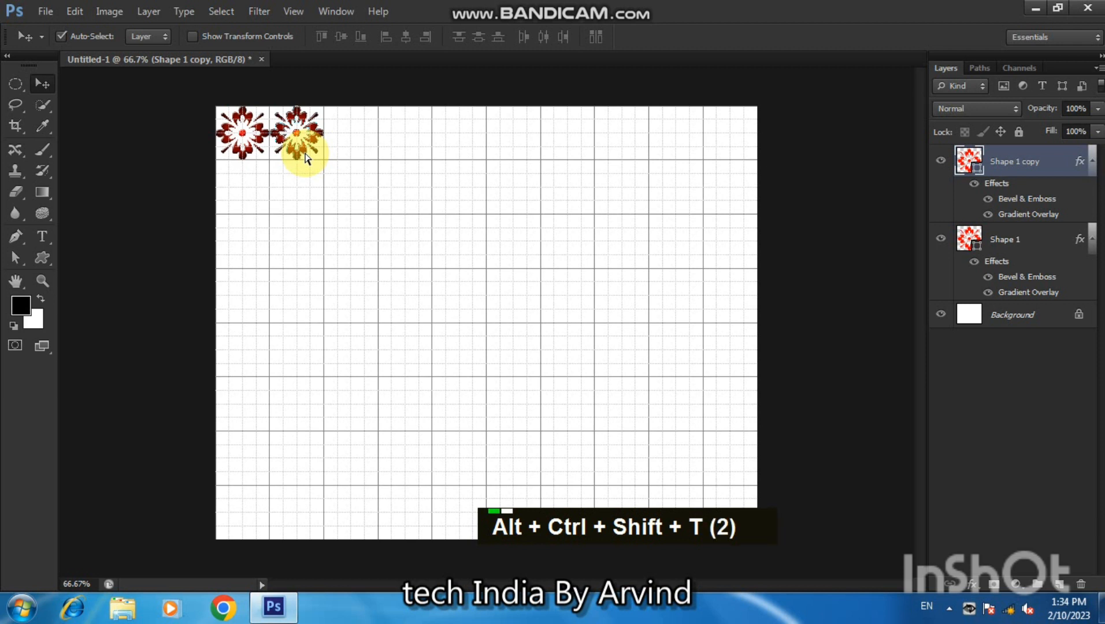
key("ctrl+alt+z")
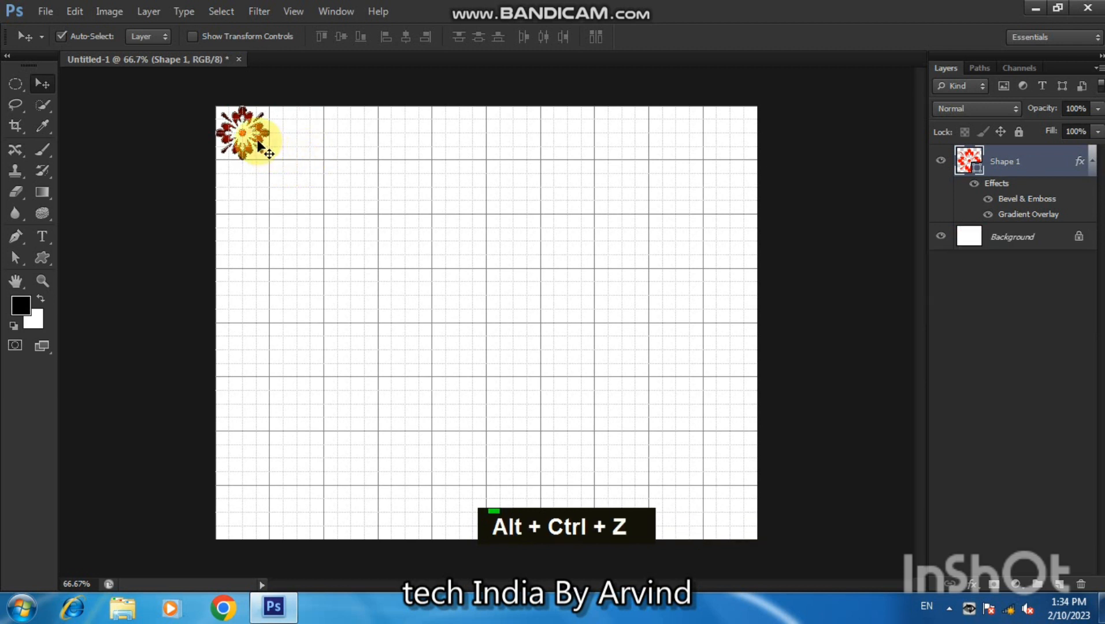
Duplicate the ornament layer in place and try to drag the ornament, with both ornament layers selected.
key("ctrl+j")
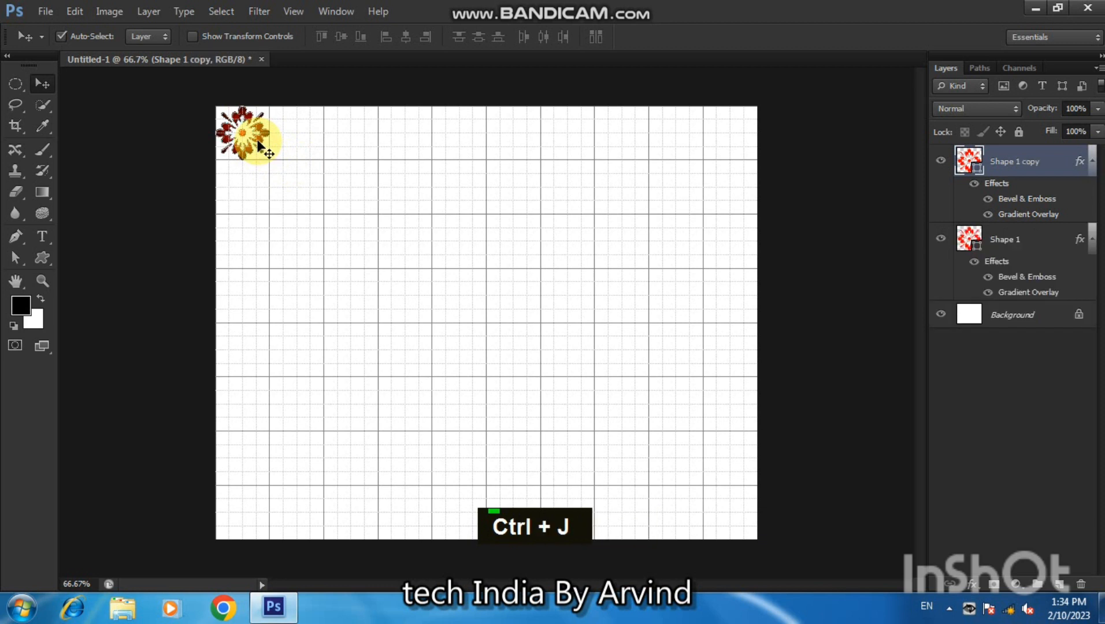
left_click(261, 144, "alt")
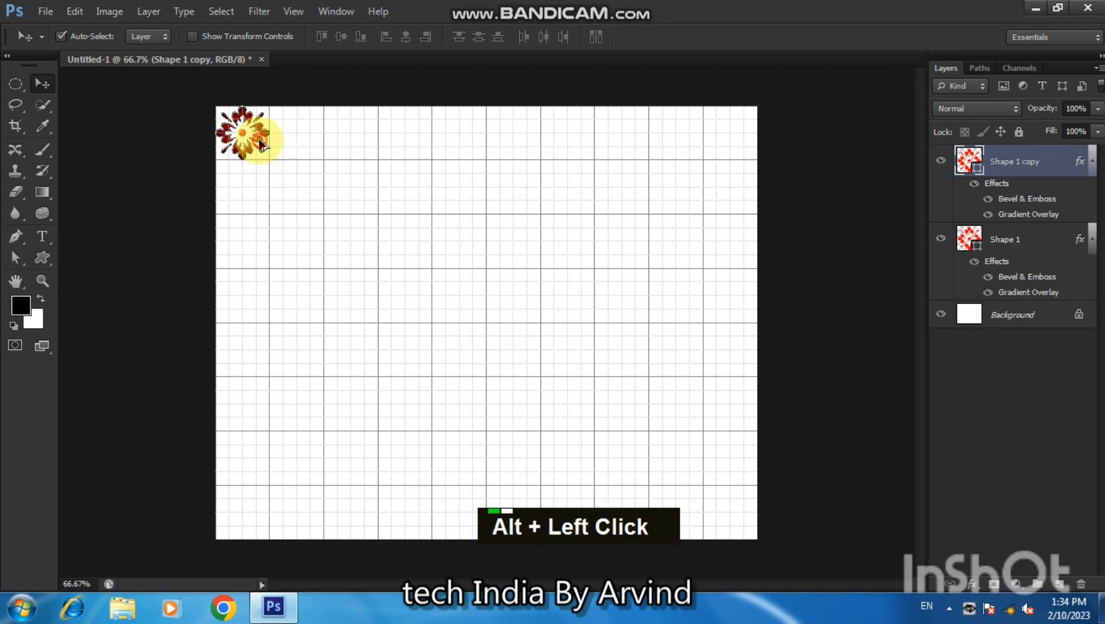
left_click_drag(263, 145, 260, 148)
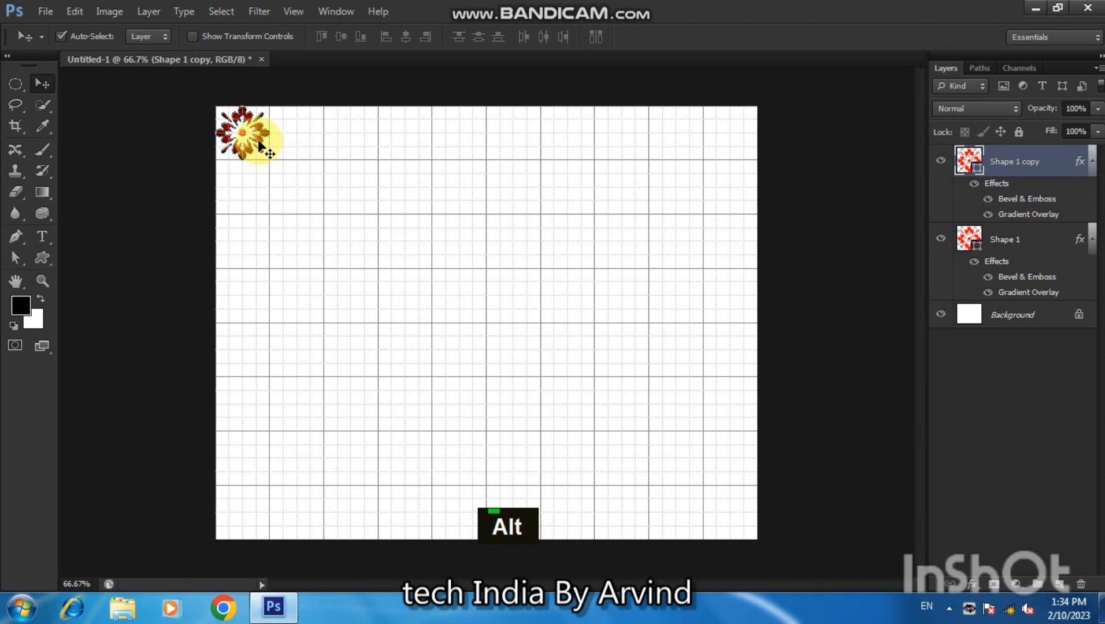
left_click(259, 145, "shift")
key("Return")
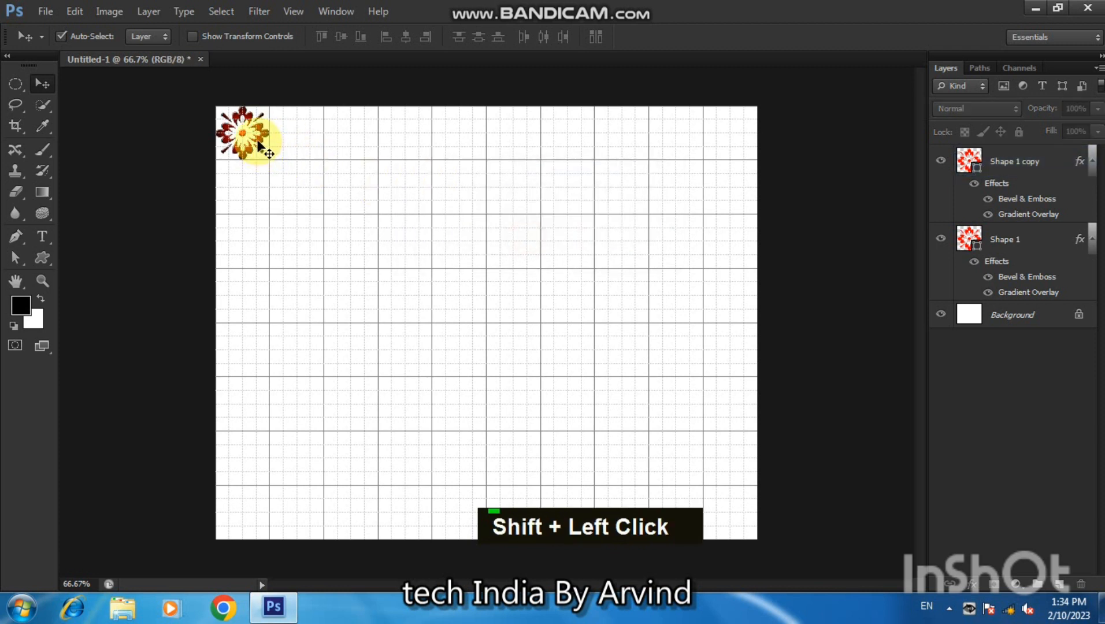
left_click(260, 145, "shift")
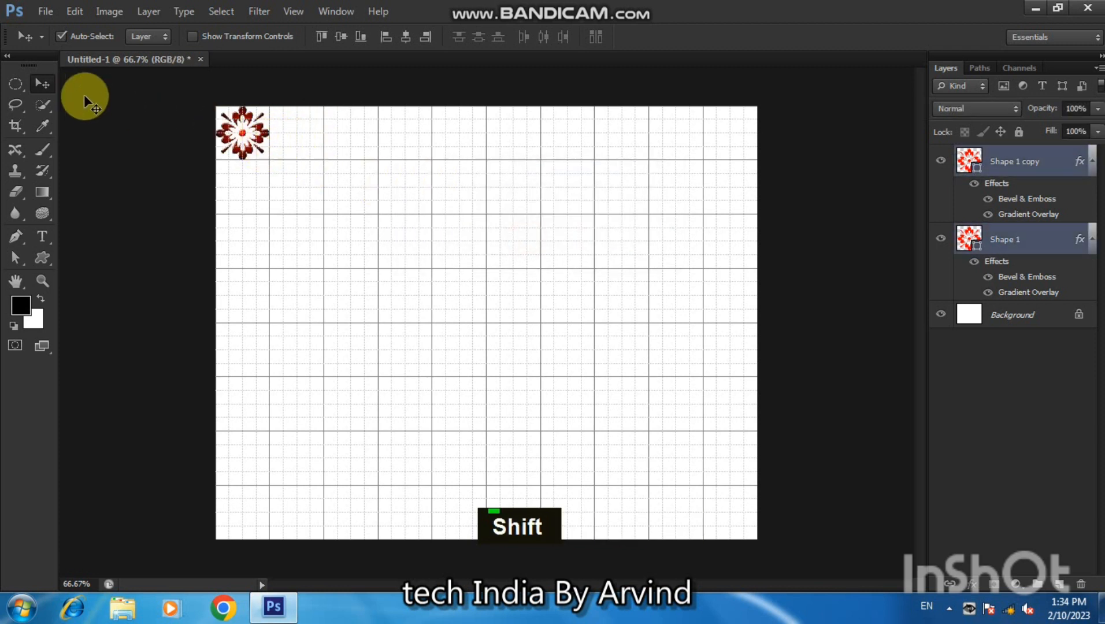
left_click_drag(261, 140, 237, 148)
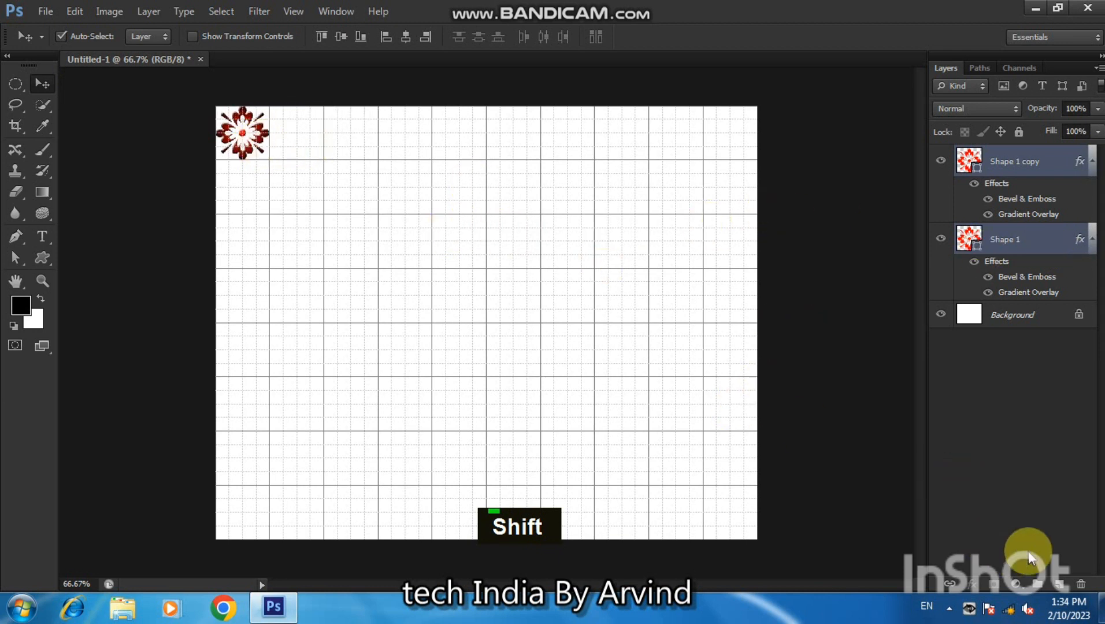
Delete the two selected ornament layers and undo that deletion.
left_click(1082, 588)
left_click(488, 238)
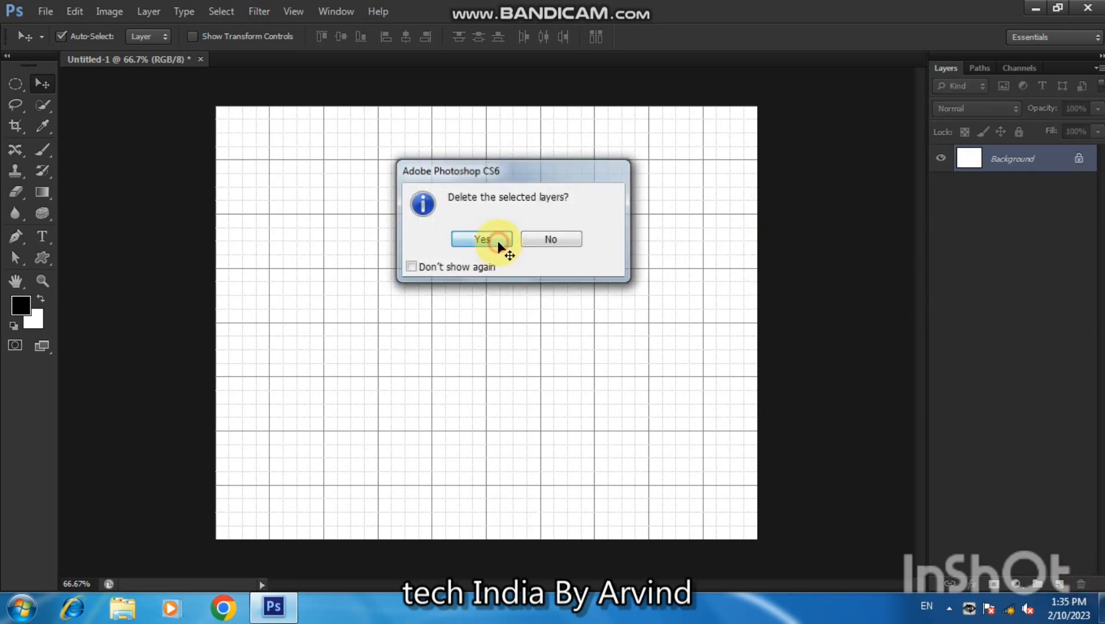
key("ctrl+z")
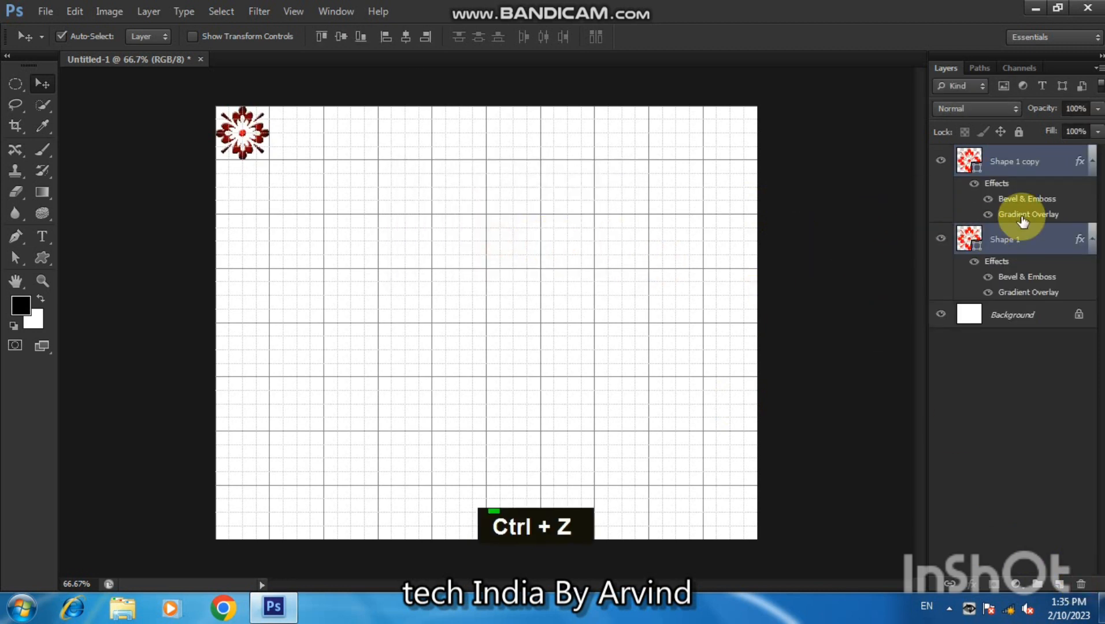
Toggle the ornament layers' visibility to tell them apart, and delete the Shape 1 copy layer.
left_click(942, 240)
left_click(944, 164)
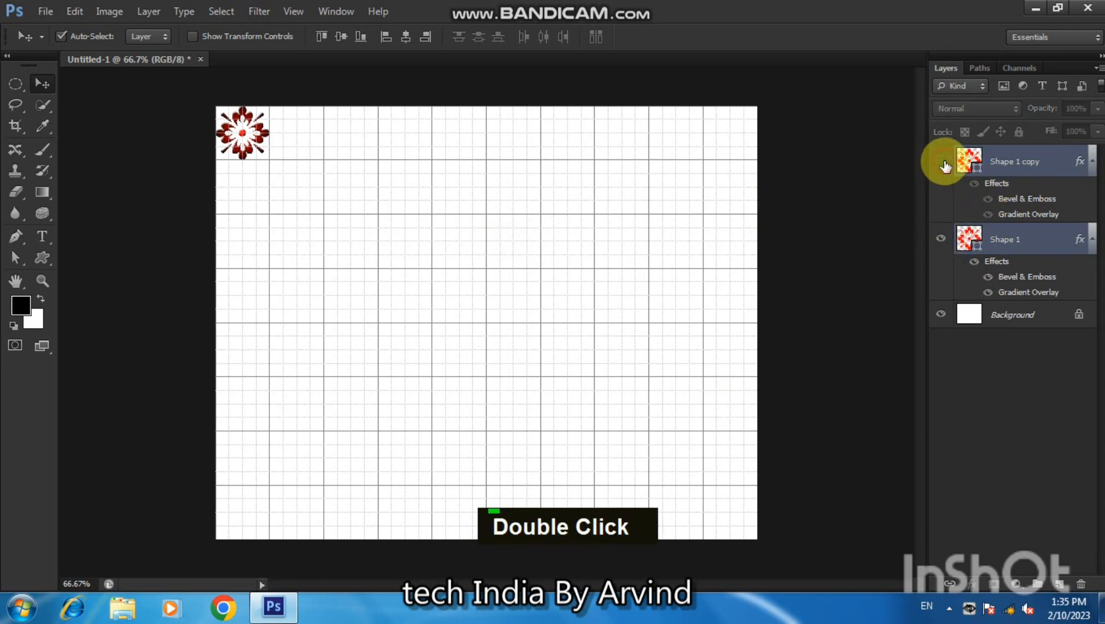
left_click(942, 163)
left_click(1035, 242)
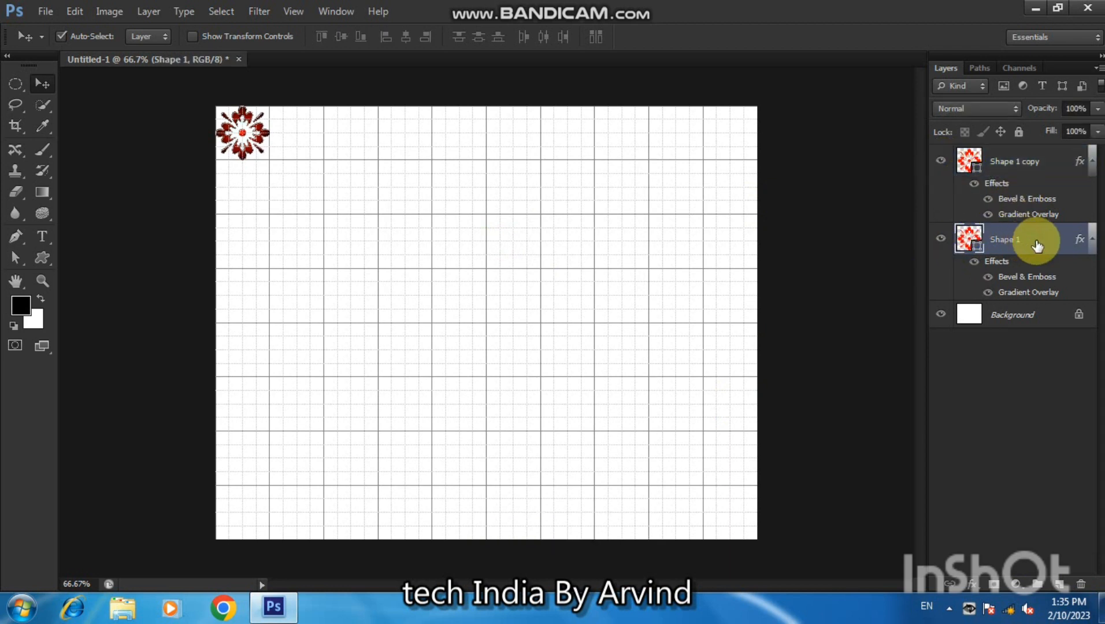
left_click(1015, 160)
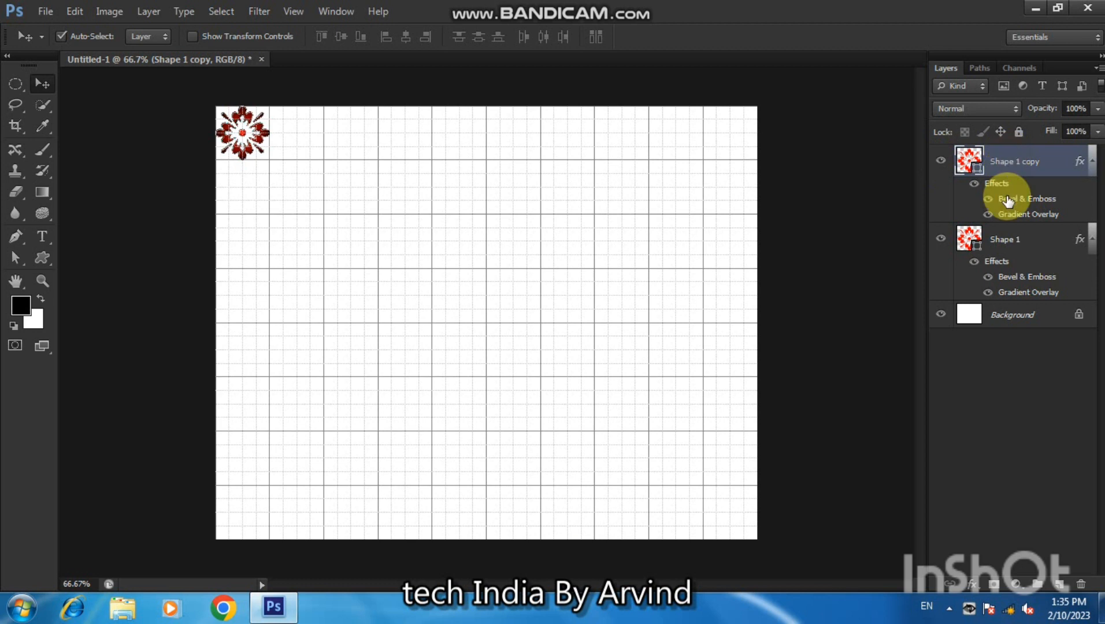
left_click(1082, 590)
left_click(487, 238)
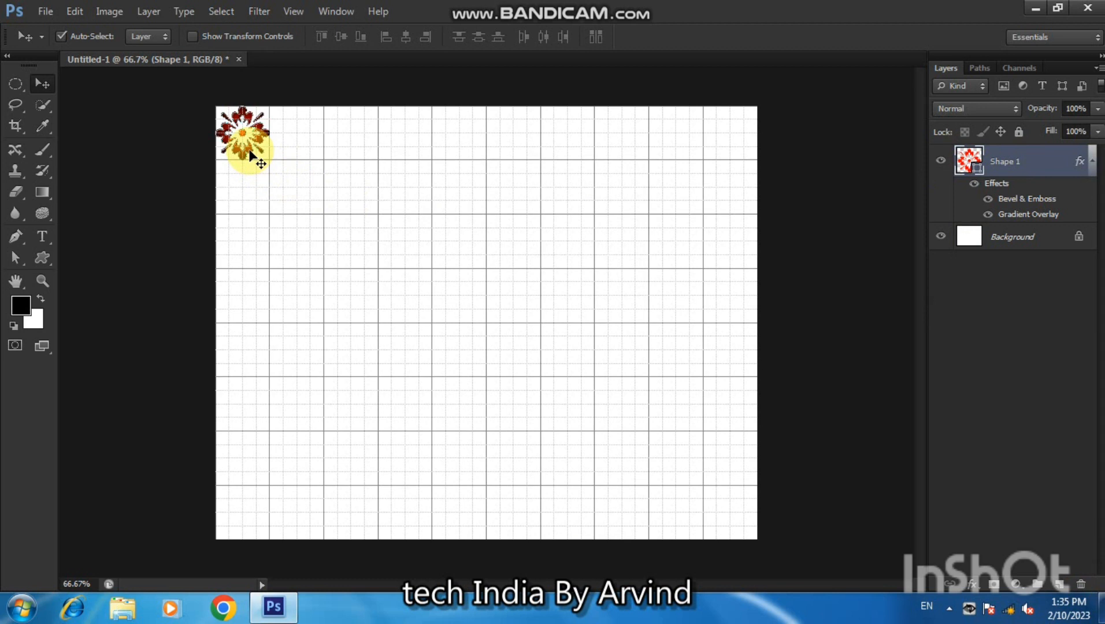
Duplicate the Shape 1 ornament layer in place.
key("ctrl")
key("ctrl+j")
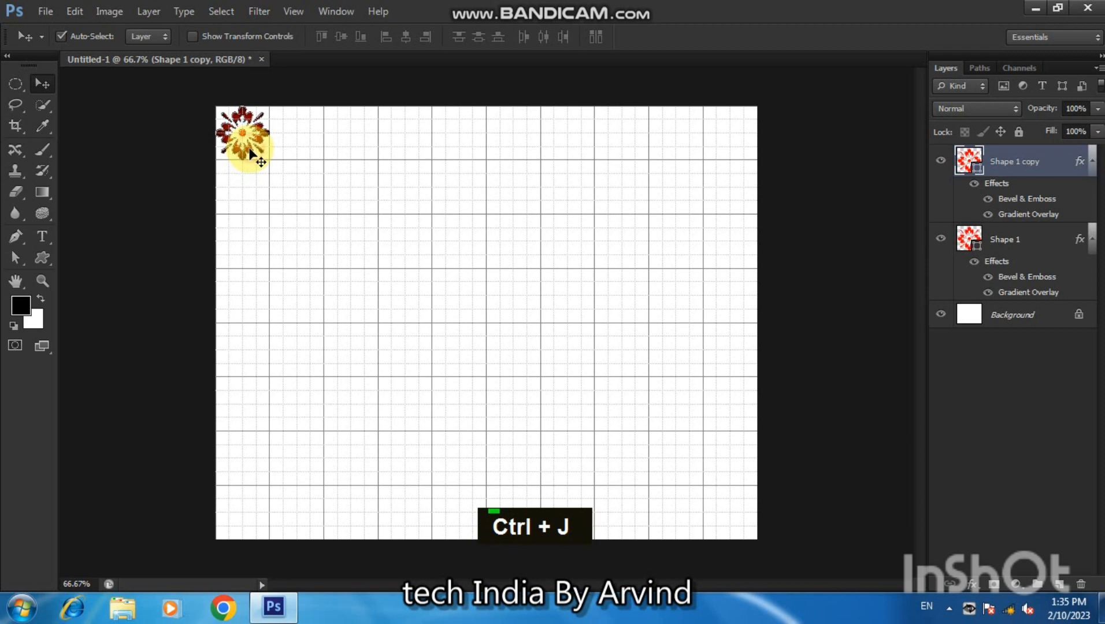
Fill the first grid row with ten side-by-side copies of the floral ornament, one per grid cell.
left_click_drag(250, 151, 307, 152)
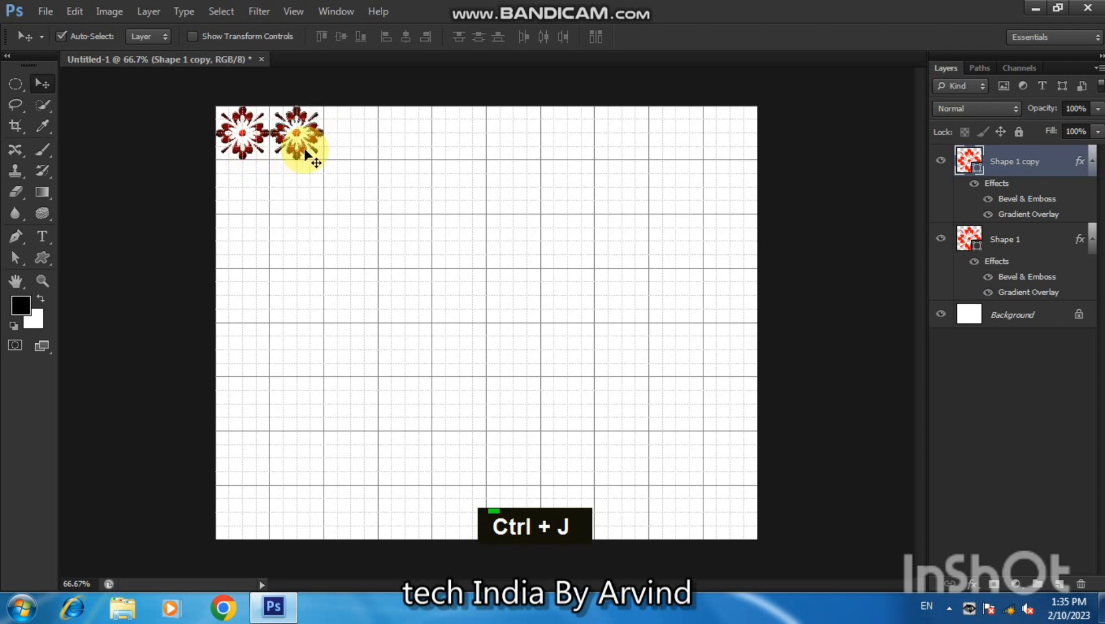
left_click_drag(306, 152, 360, 155)
left_click_drag(363, 155, 731, 162)
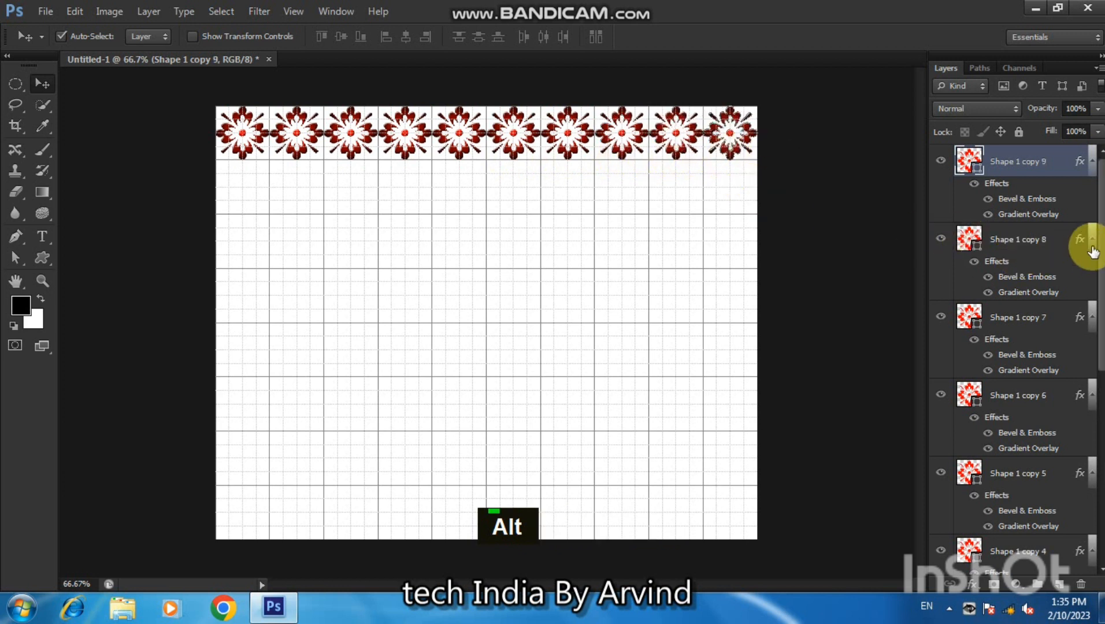
Select all ornament layers from Shape 1 copy 9 through Shape 1, merge them, and undo the merge.
left_click_drag(1101, 233, 1101, 436)
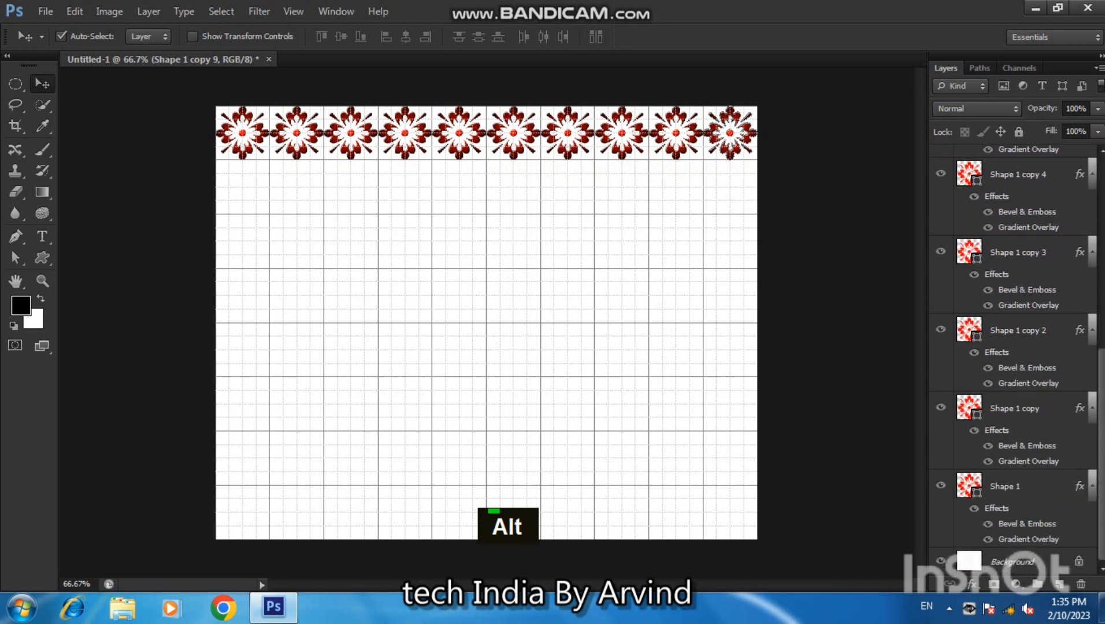
left_click(1002, 485, "shift")
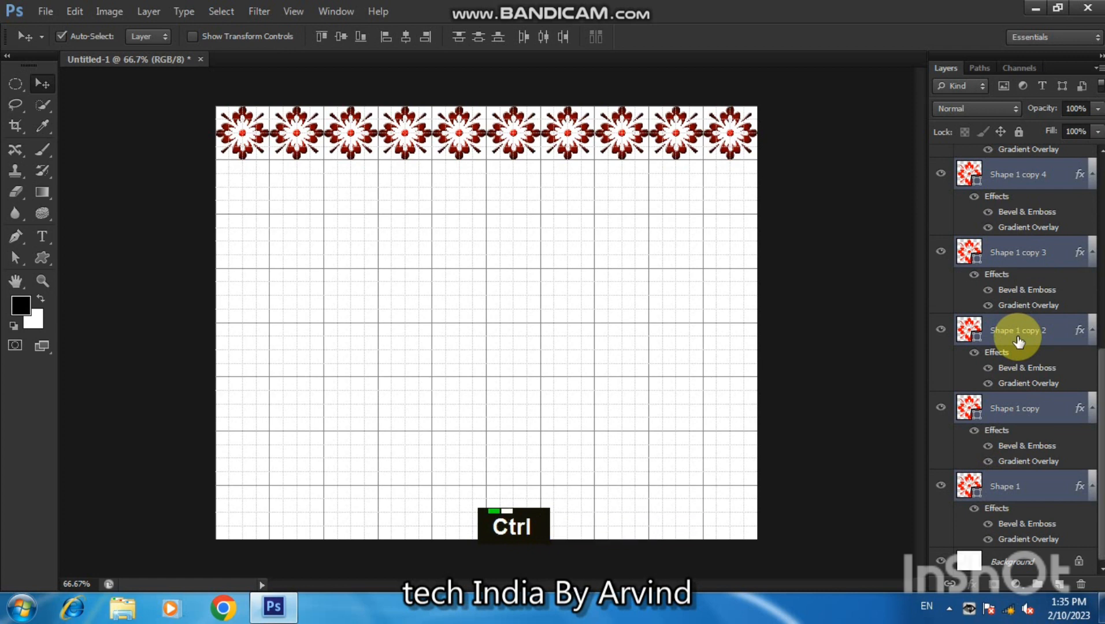
key("ctrl+e")
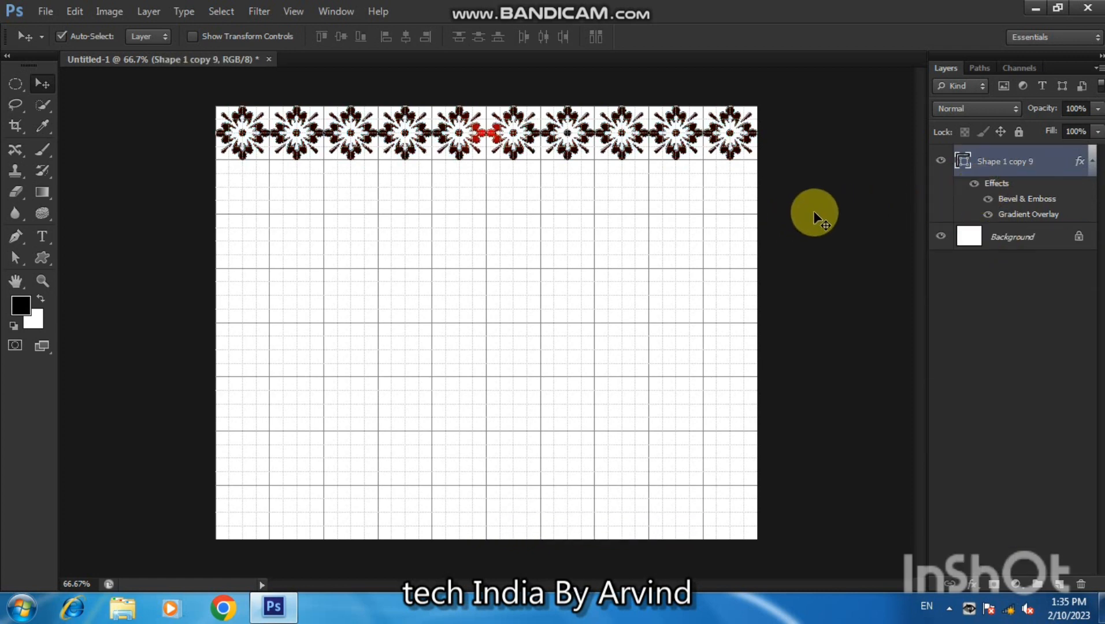
key("ctrl+z")
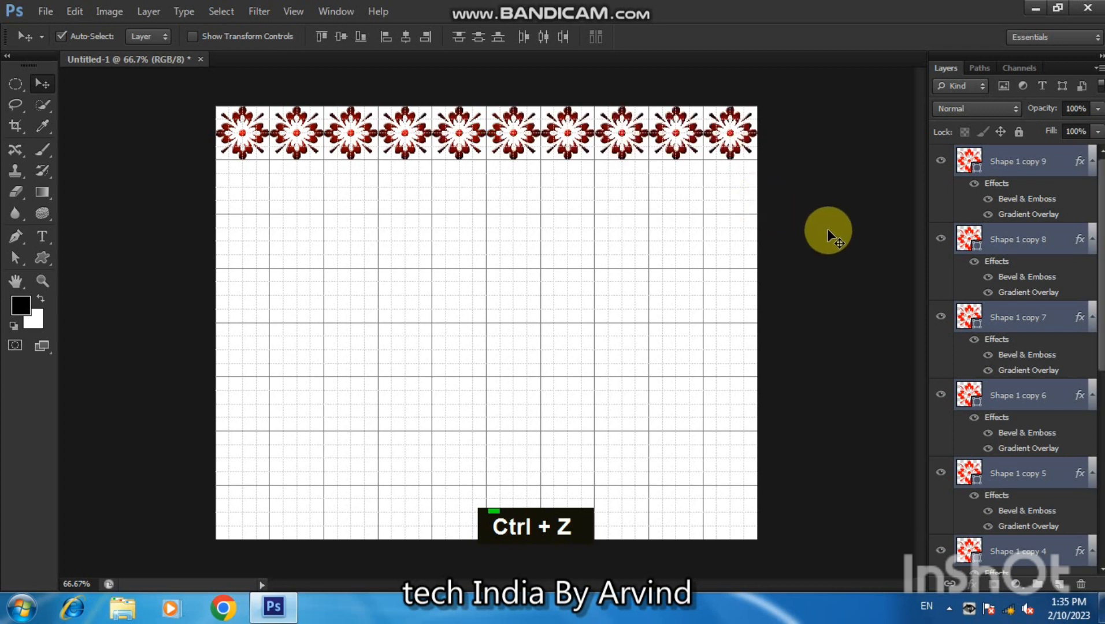
Link the selected ornament layers and duplicate the ornament row just below the first.
right_click(1005, 160)
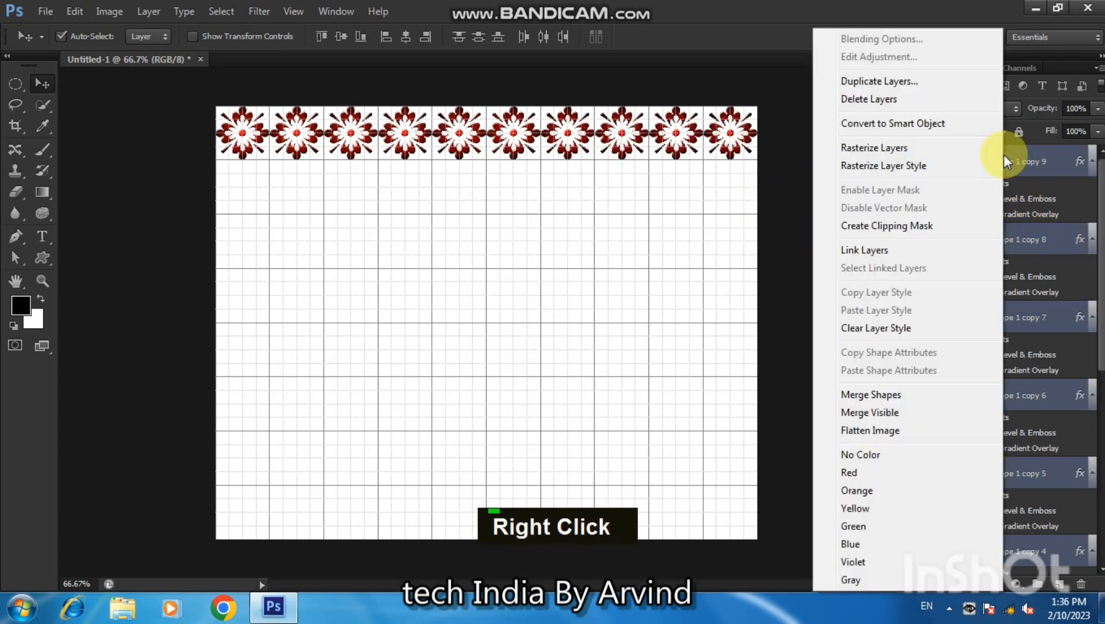
left_click(887, 254)
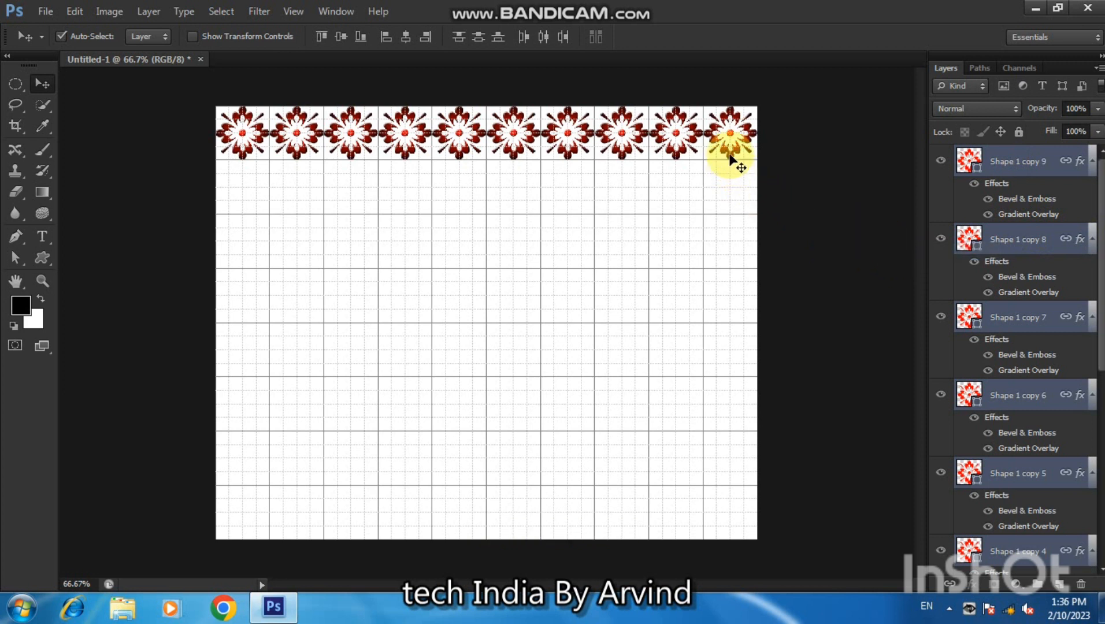
left_click_drag(730, 160, 736, 218)
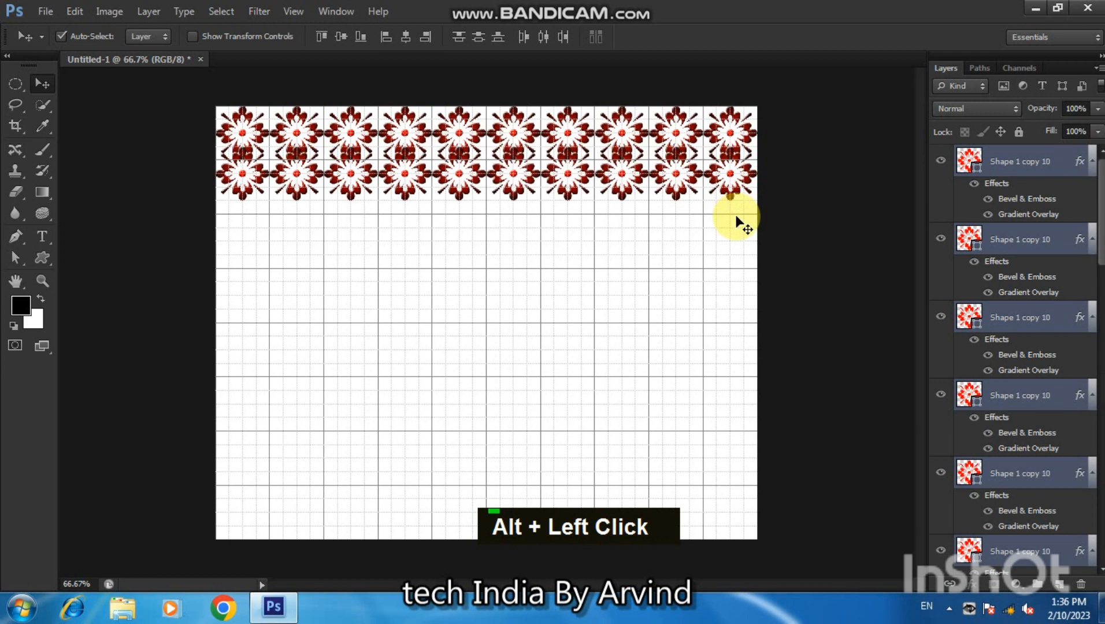
Nudge the duplicated ornament row down until it sits exactly in the second grid row.
key("Down")
key("Down")
key("Down")
key("Down")
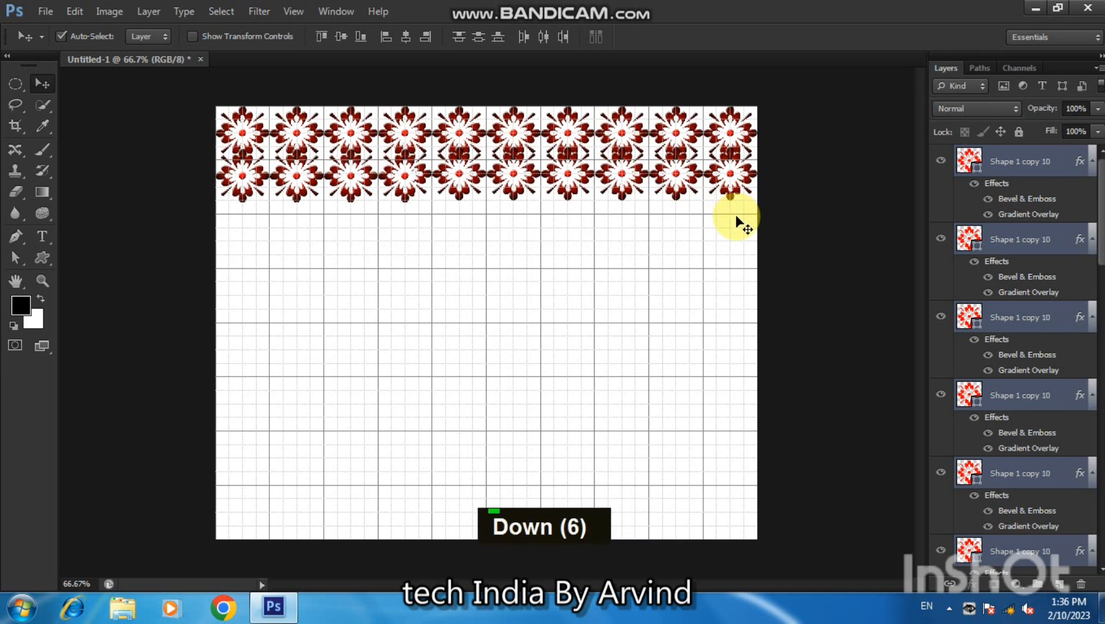
key("Down")
key("Down")
key("Down")
key("Down")
key("Down")
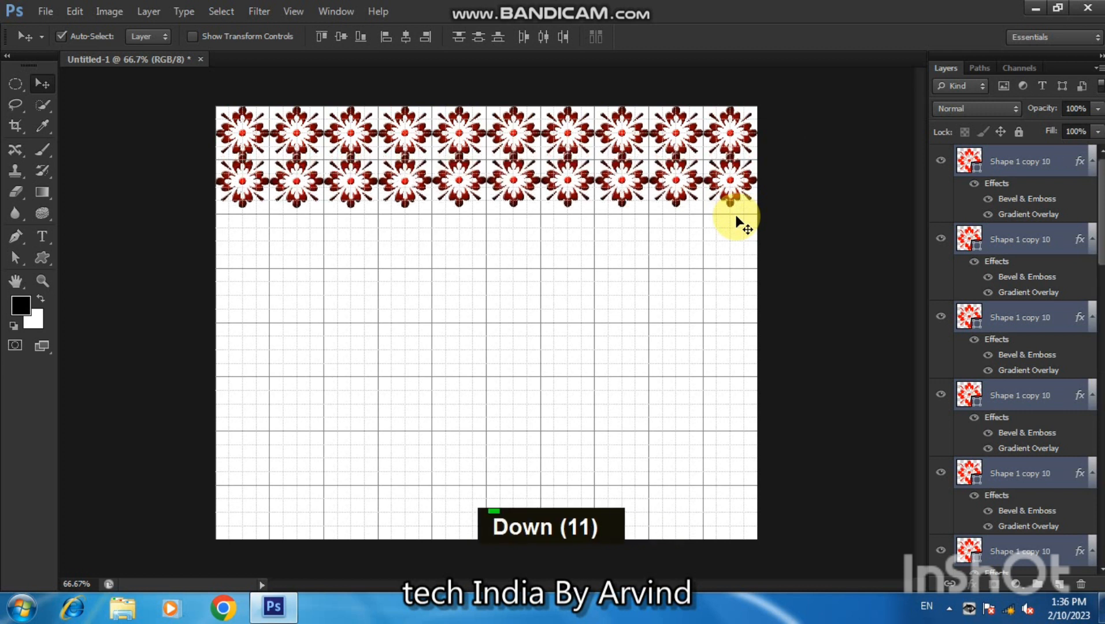
key("Down")
key("Down")
key("Down")
key("Down")
key("Down")
key("Down")
key("Down")
key("Down")
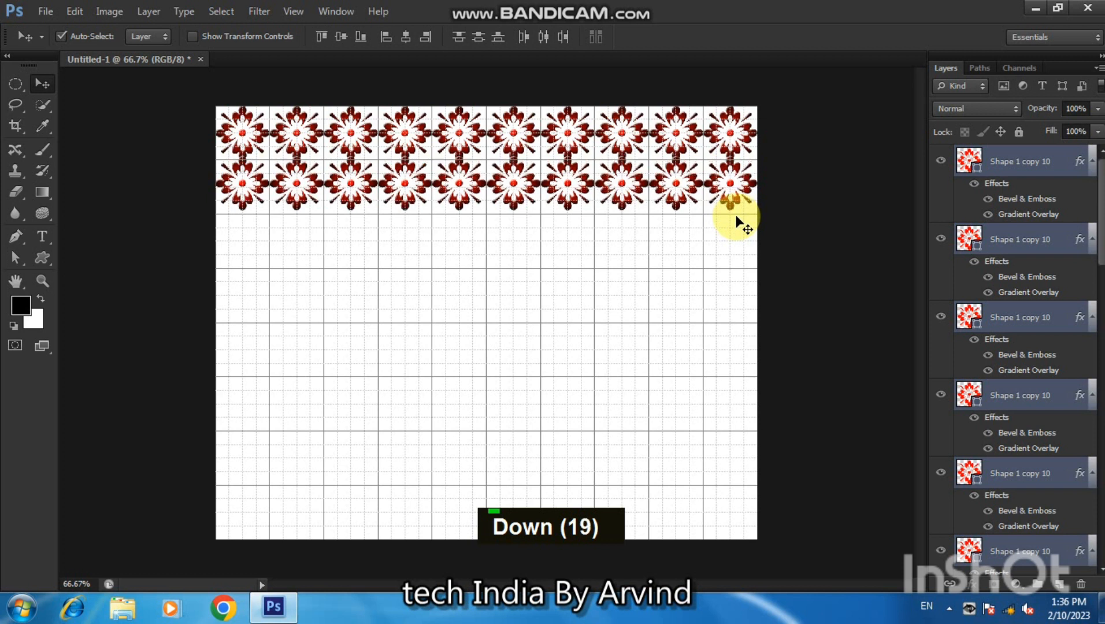
key("Down")
key("Down")
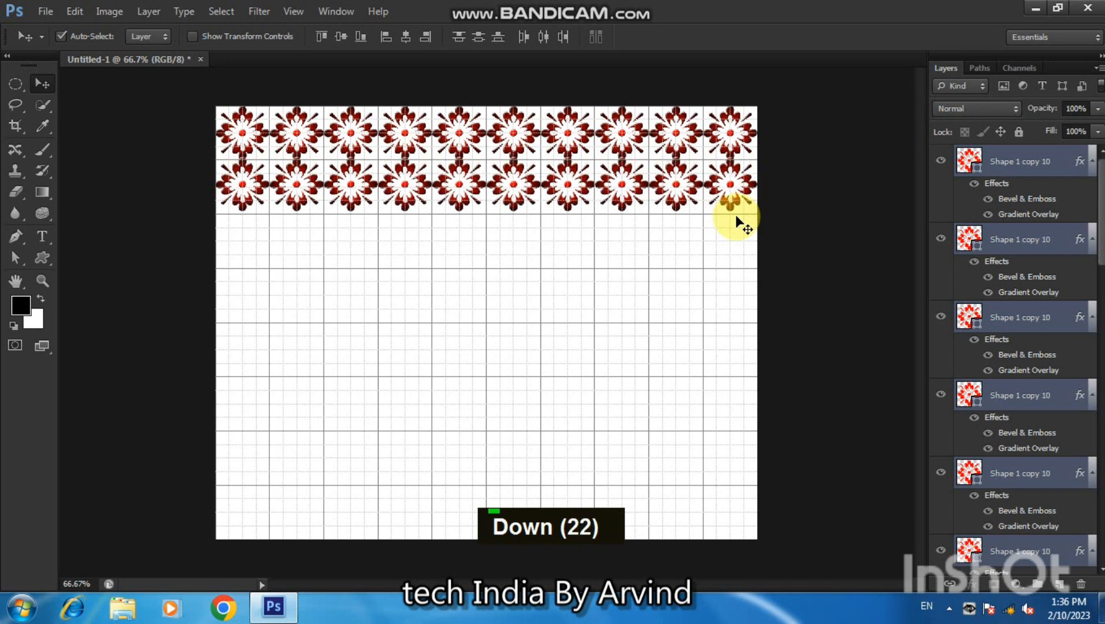
key("Down")
key("Down")
key("Down")
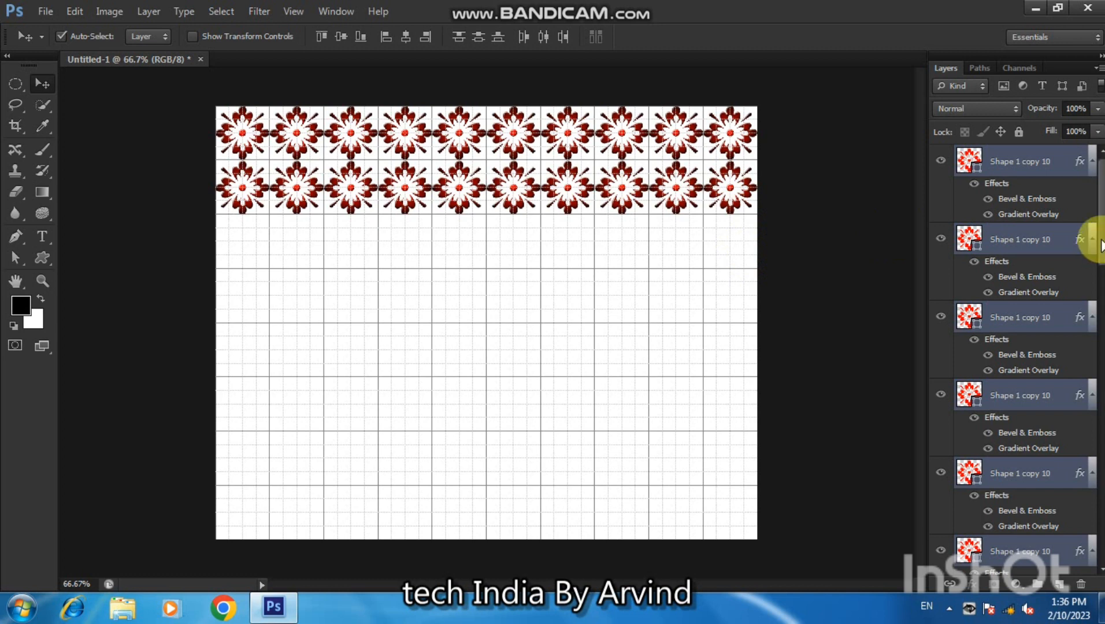
Extend the layer selection down to Shape 1 and try to link the layers of both ornament rows.
scroll(1087, 237, "down", 5)
scroll(1078, 523, "down", 5)
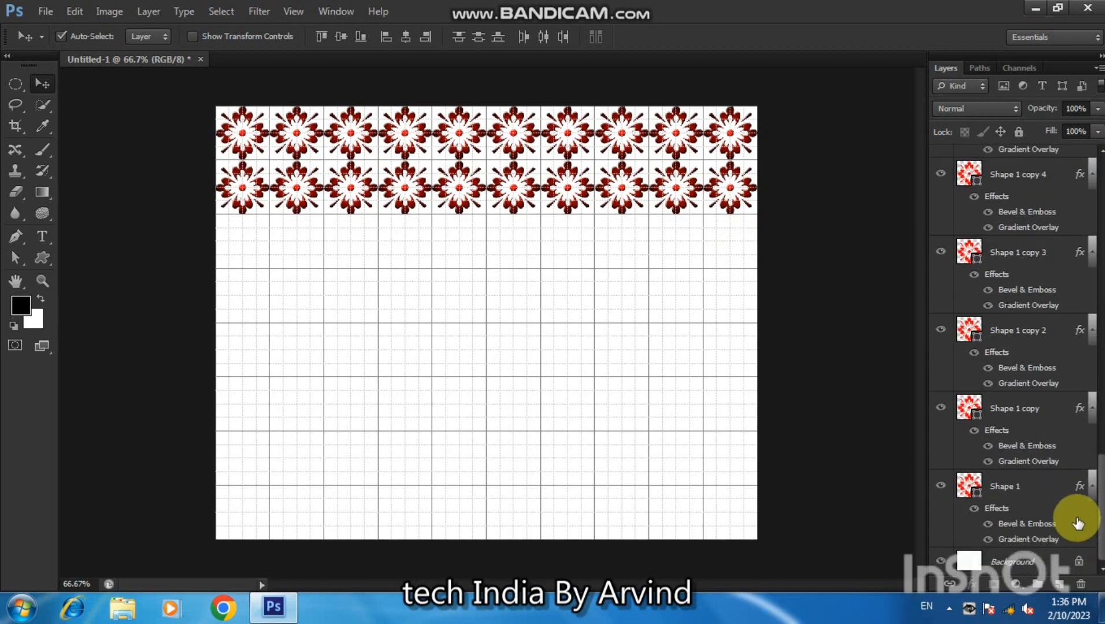
left_click(1020, 487, "shift")
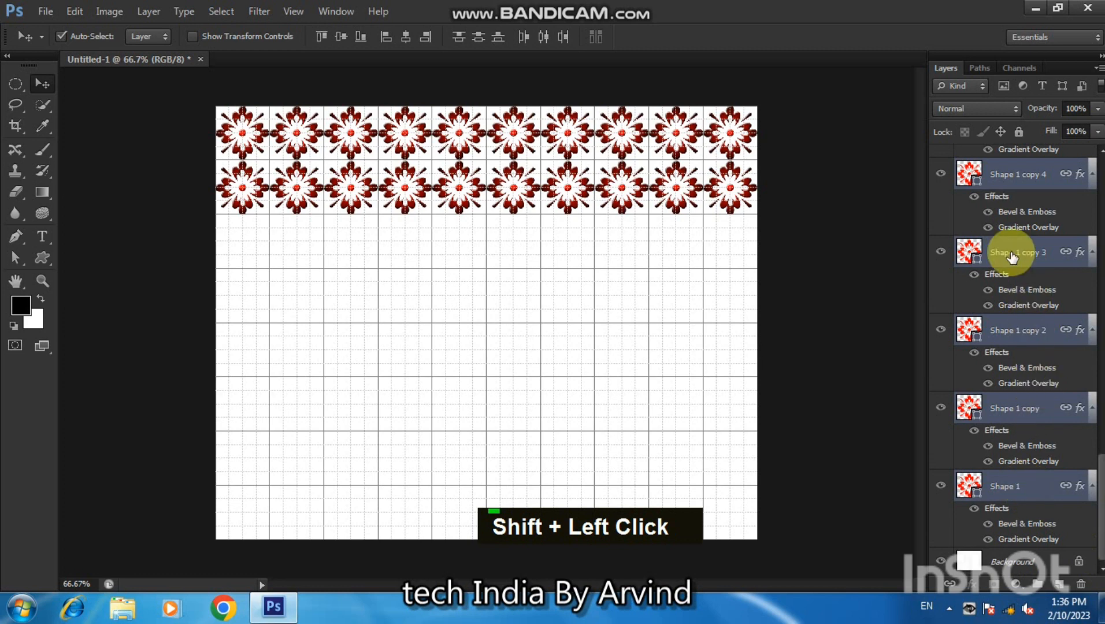
right_click(997, 182)
left_click(865, 252)
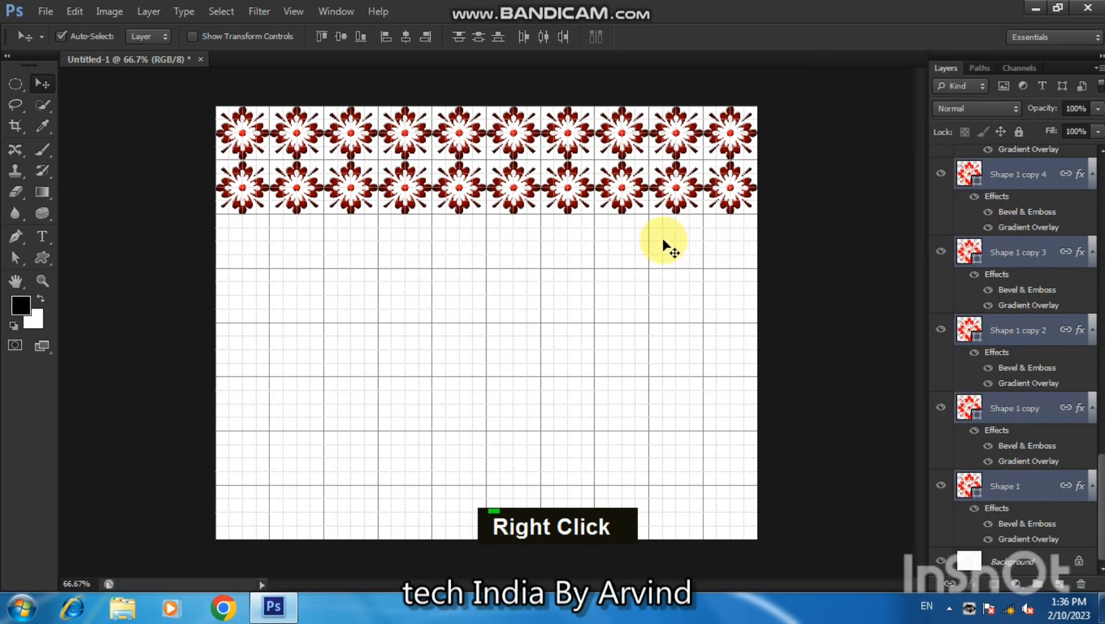
Try to duplicate the two ornament rows downward, and undo both attempts.
key("alt")
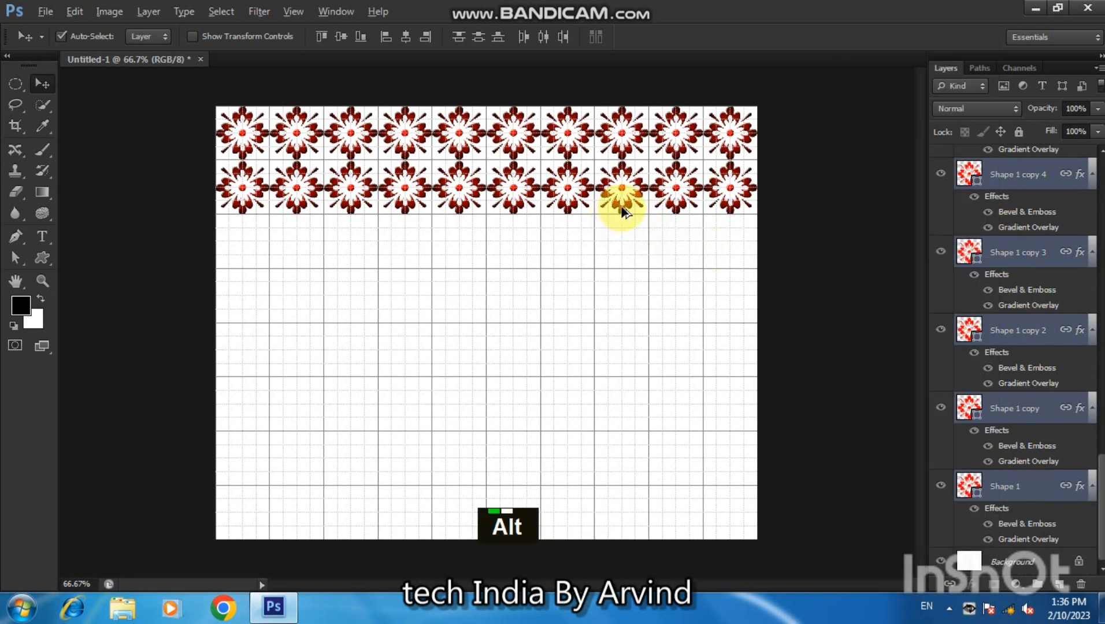
left_click_drag(624, 214, 623, 308)
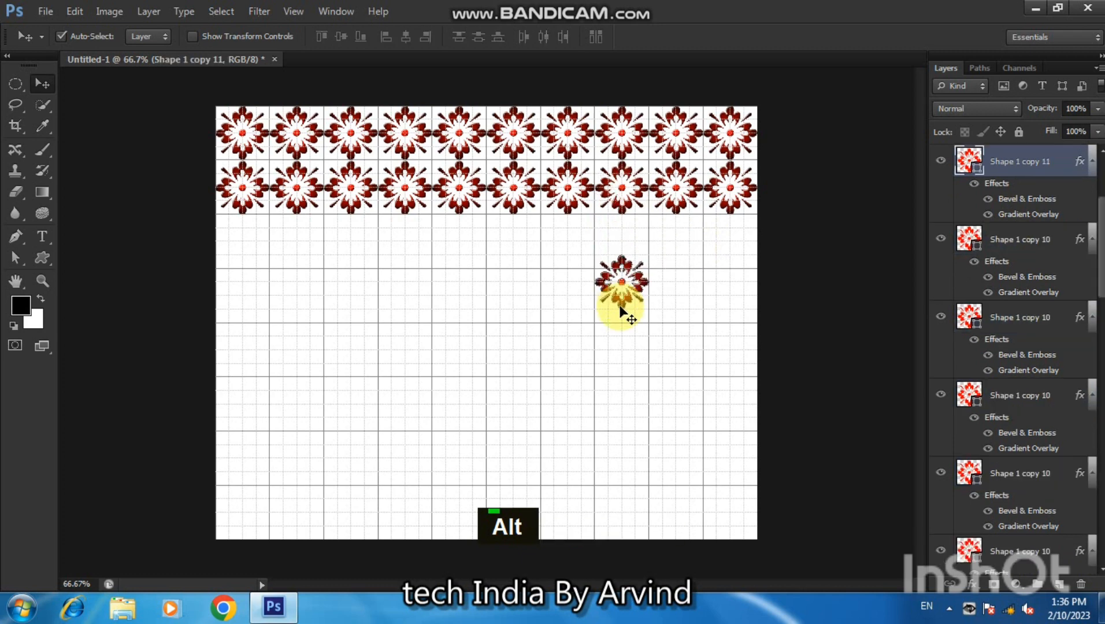
key("ctrl+z")
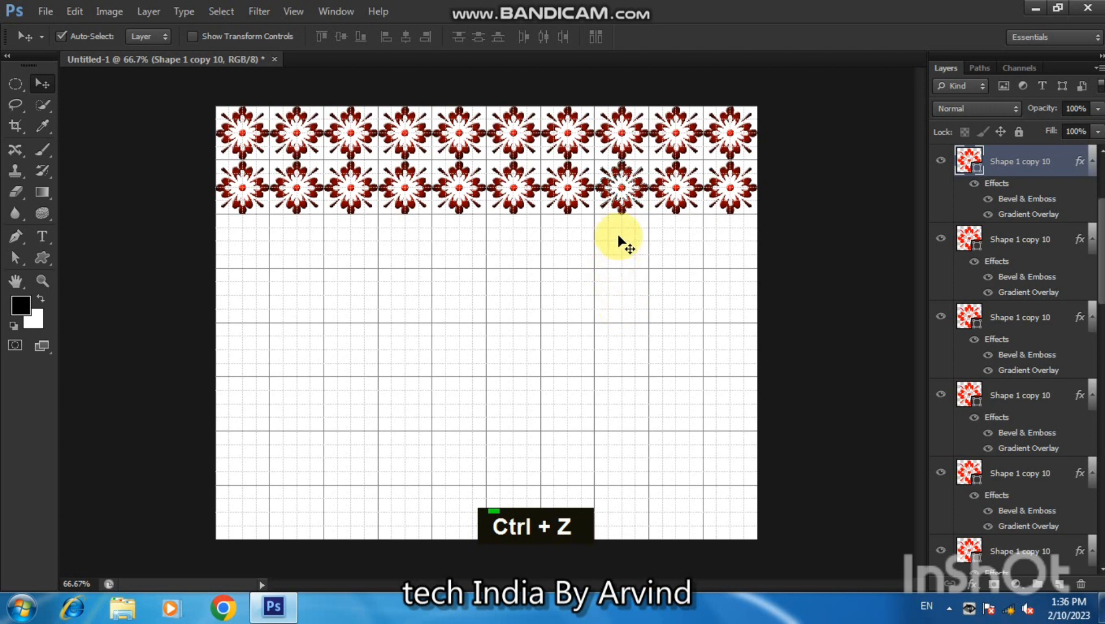
left_click_drag(671, 196, 670, 249)
key("ctrl+z")
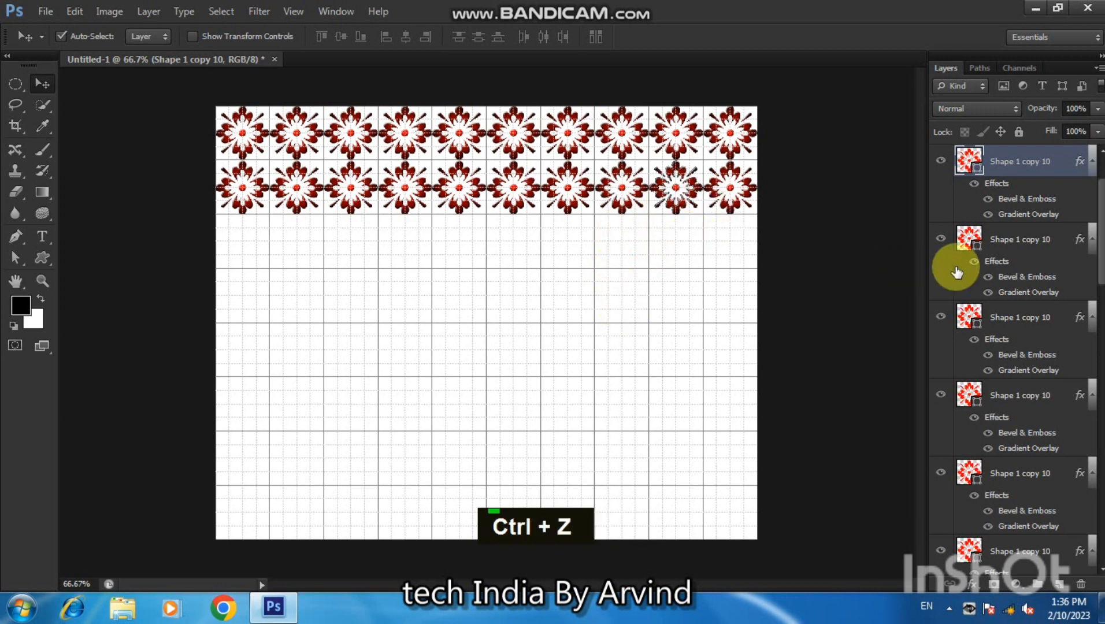
Link all ornament layers from the topmost Shape 1 copy 10 through Shape 1, and duplicate both rows into the third and fourth grid rows.
left_click(1101, 243)
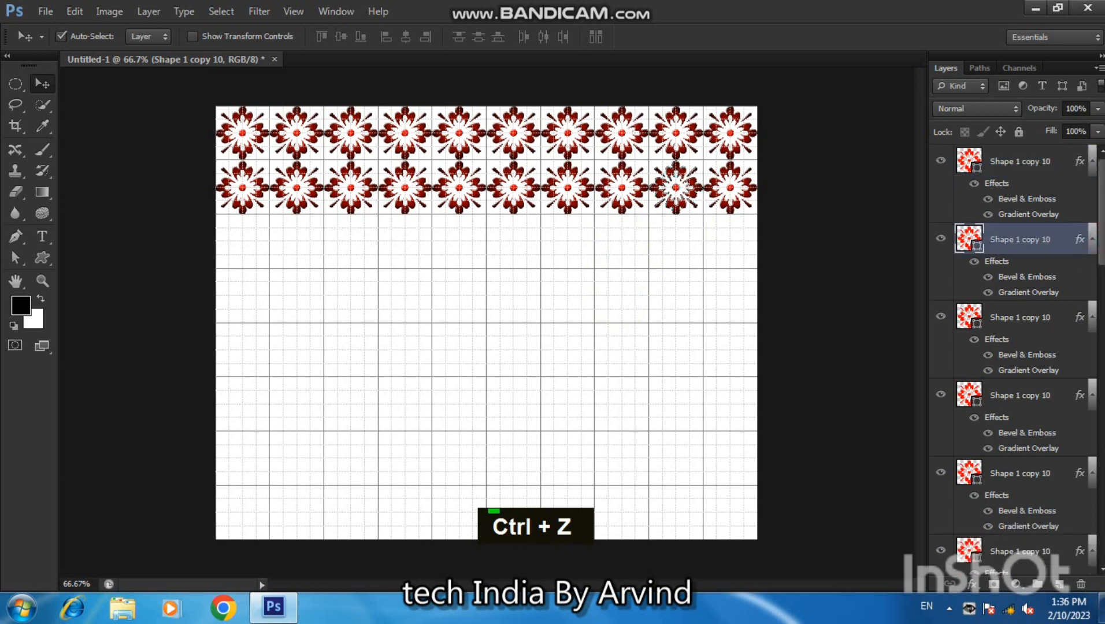
left_click(1081, 165)
left_click_drag(1102, 179, 1102, 509)
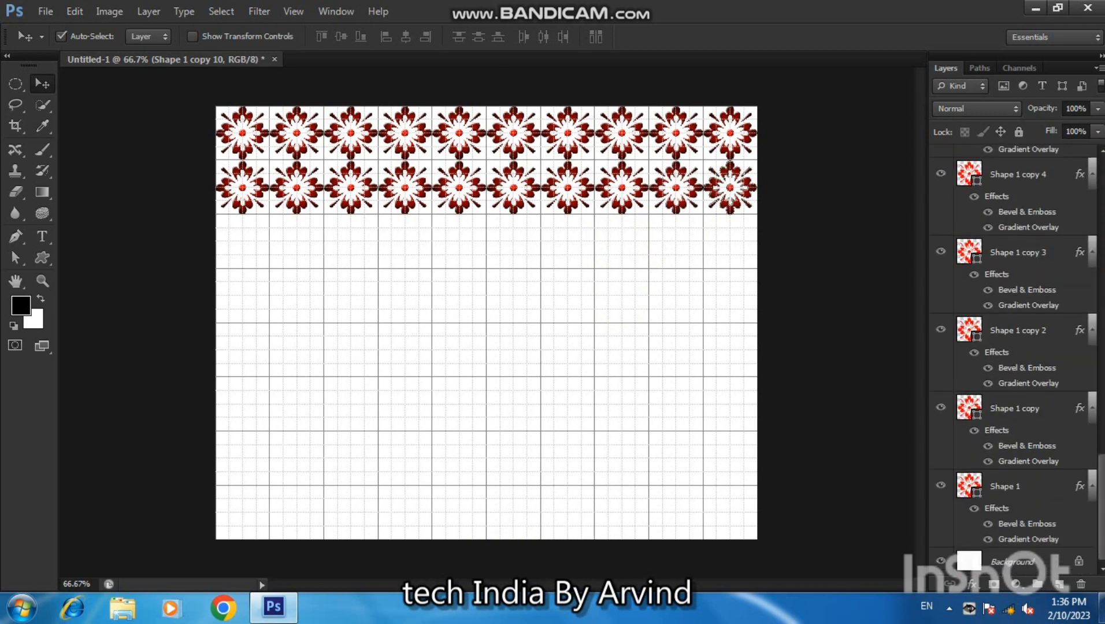
left_click(1021, 489, "shift")
right_click(998, 177)
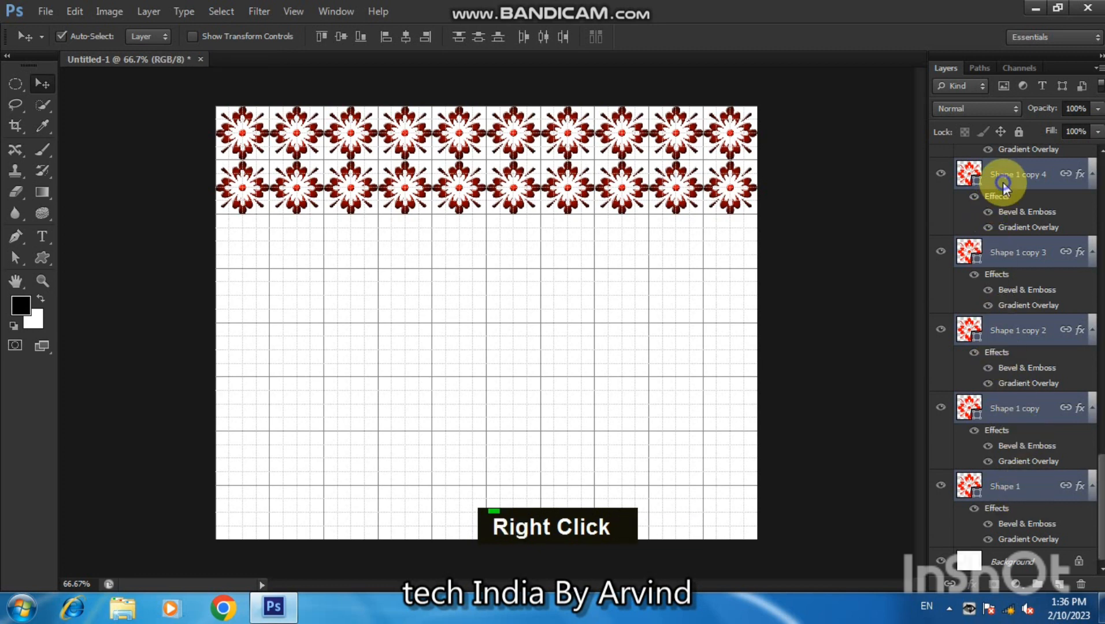
left_click(860, 252)
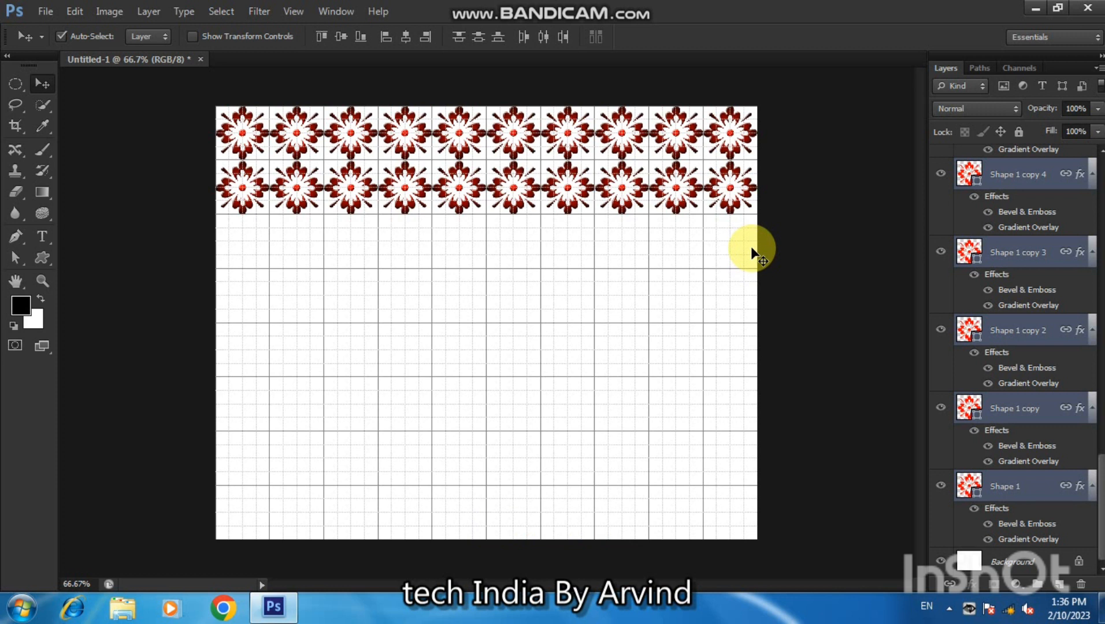
key("ctrl+j")
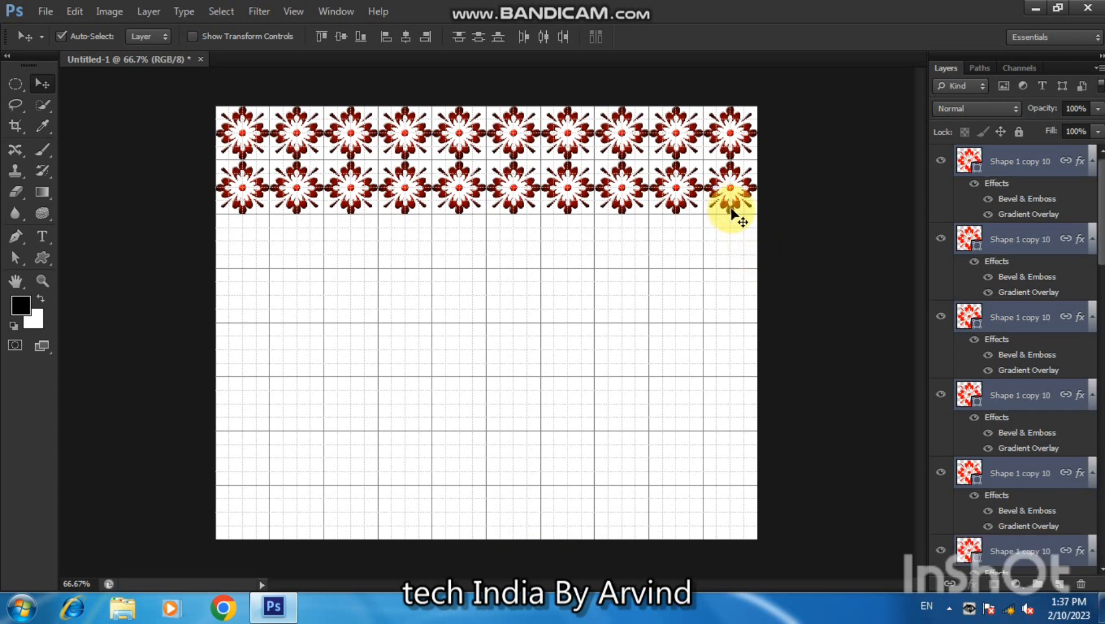
left_click_drag(727, 210, 737, 318)
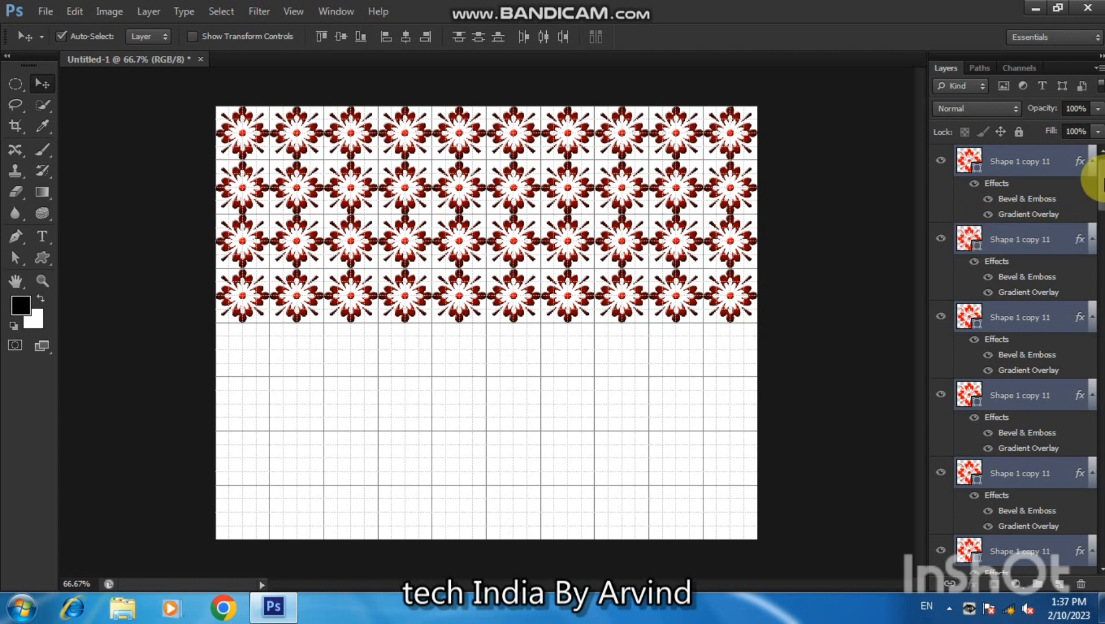
Select all ornament layers from the topmost Shape 1 copy 11 through Shape 1 and link them.
left_click(1087, 167)
scroll(1098, 191, "down", 1)
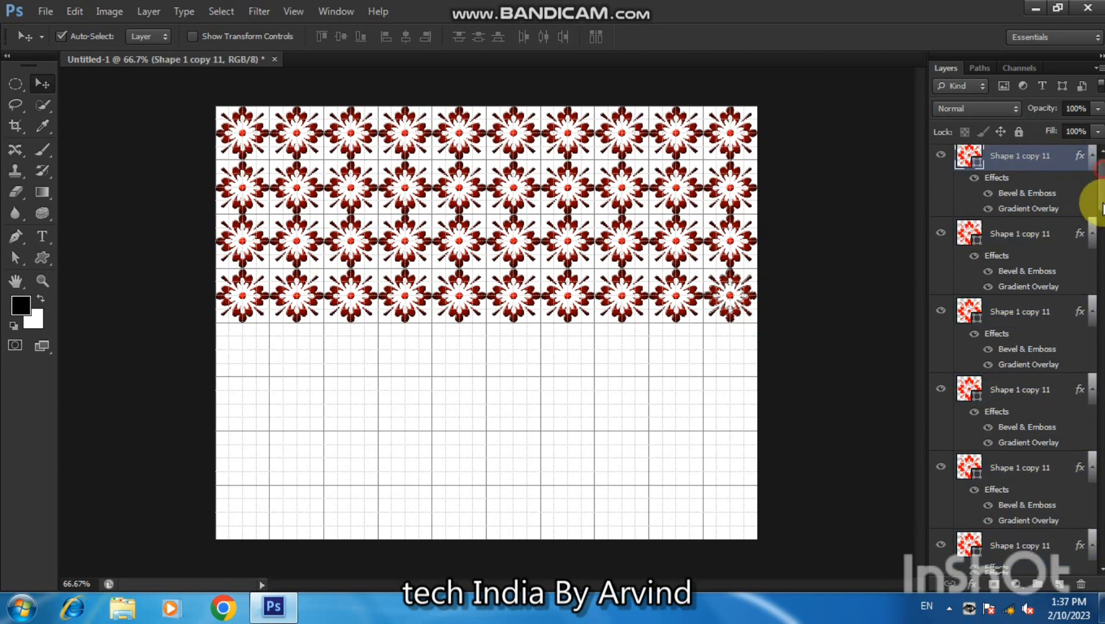
scroll(1102, 210, "down", 20)
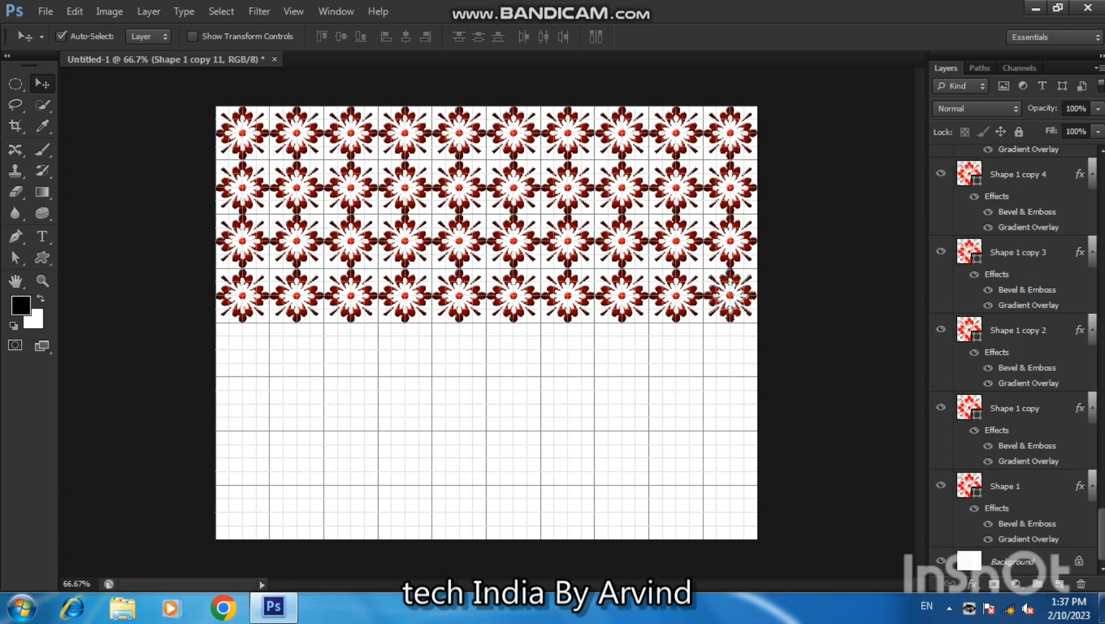
left_click(1016, 484, "shift")
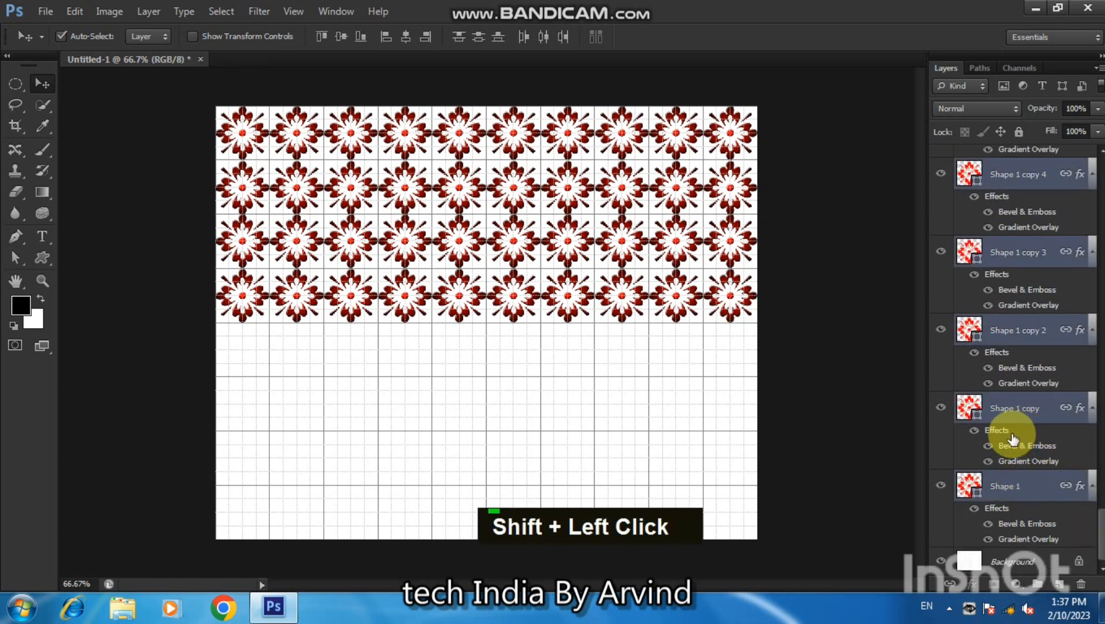
right_click(1001, 260)
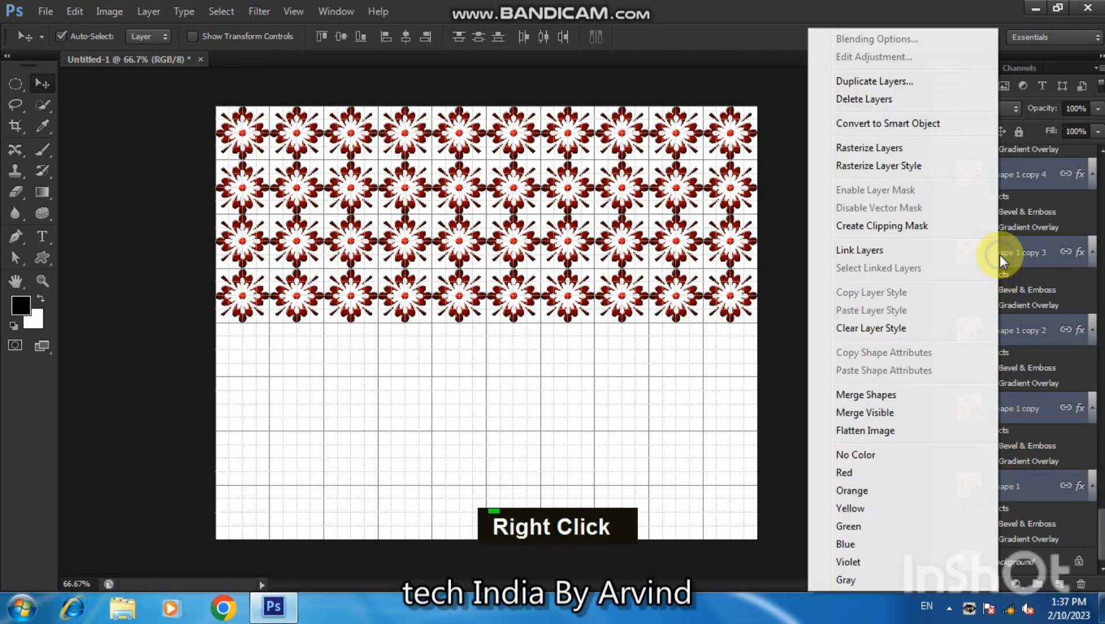
left_click(867, 251)
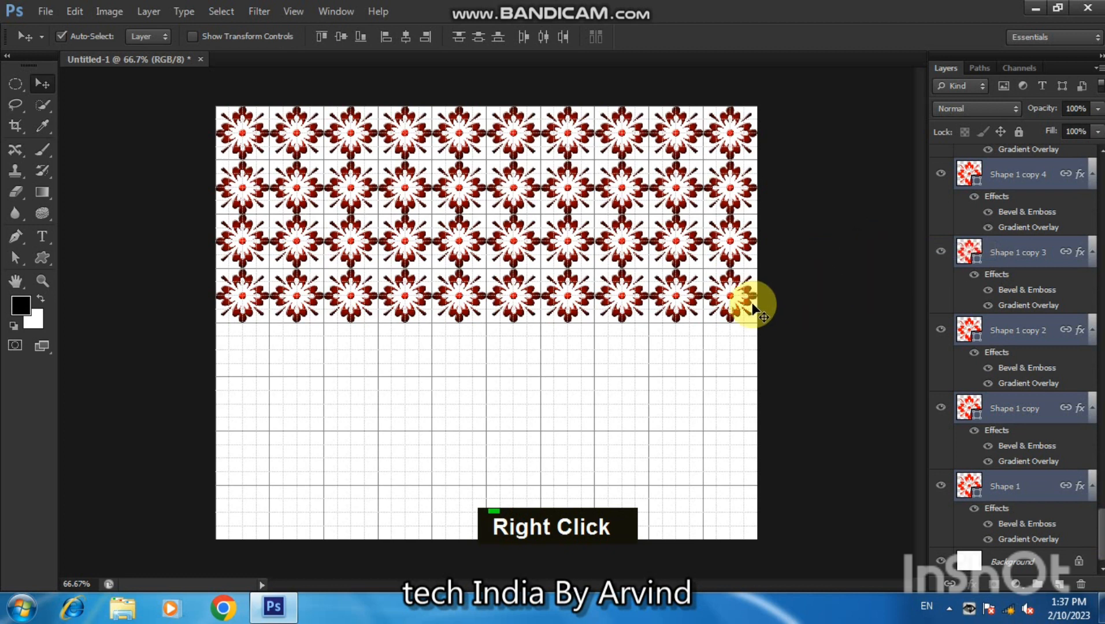
Duplicate the linked ornament rows downward so that the copy fills the fifth grid row, nudging it into line.
left_click(732, 332, "alt")
key("alt")
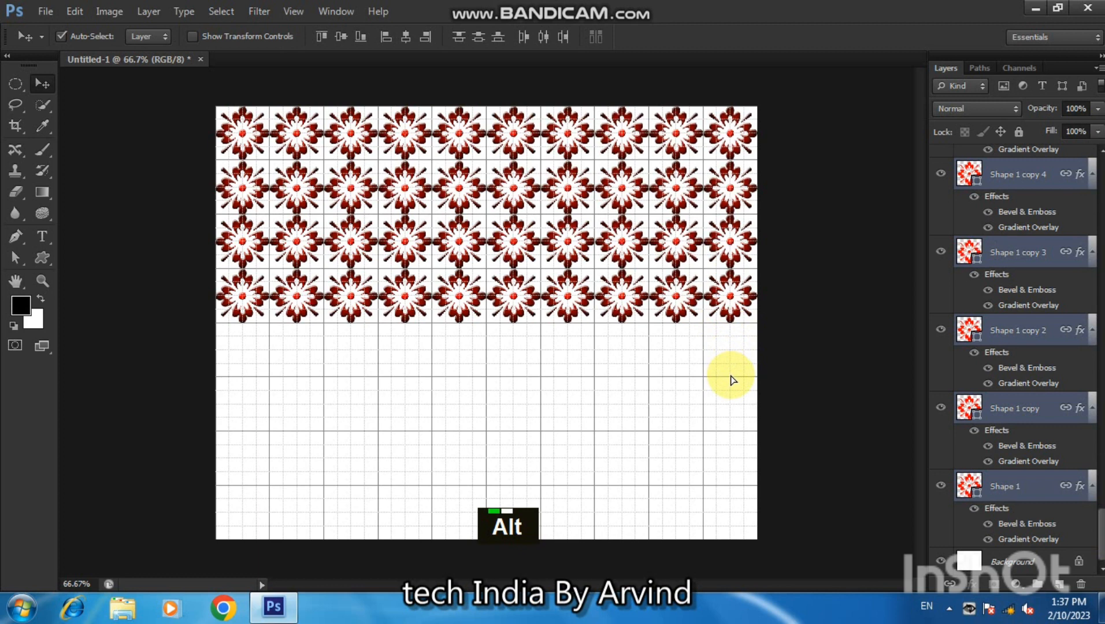
left_click_drag(731, 376, 732, 378)
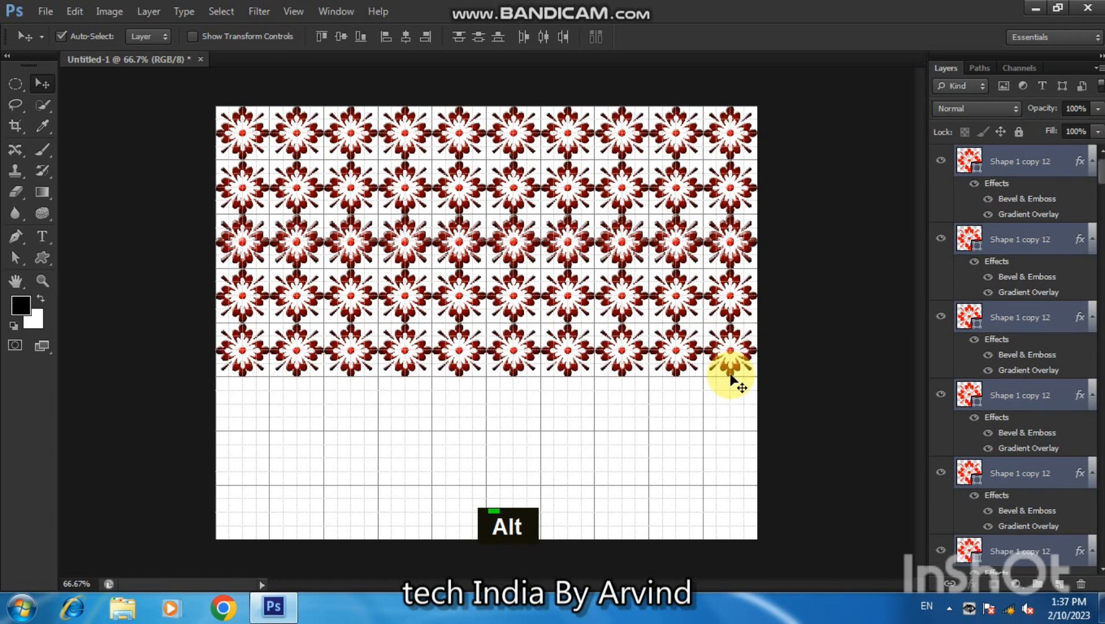
key("Down")
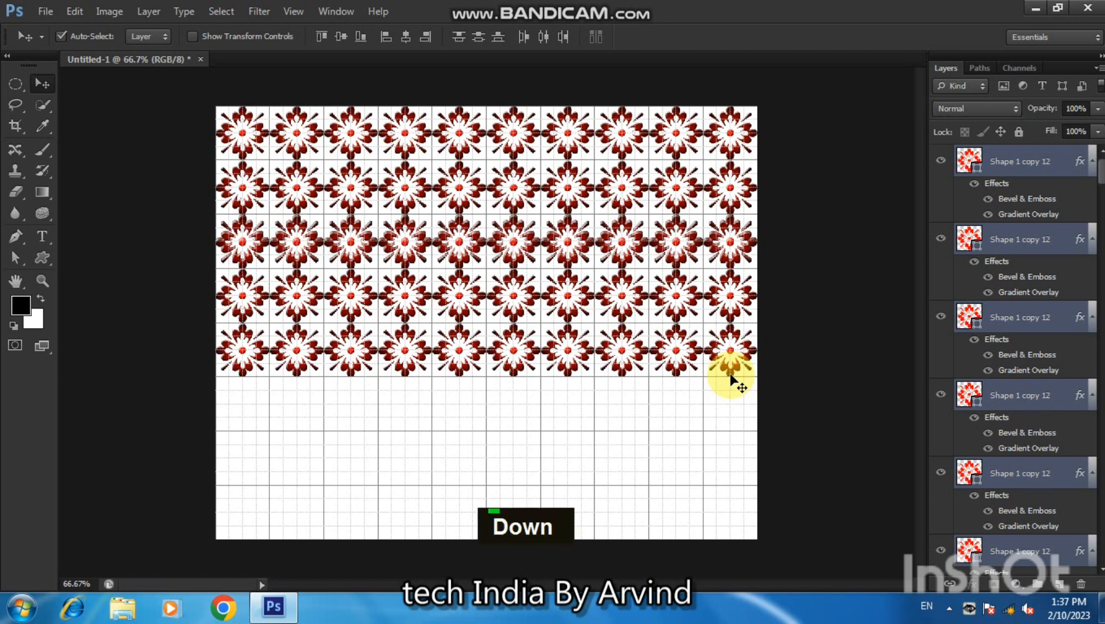
Nudge the duplicated block of ornament rows downward until it fills the fifth through eighth grid rows.
key("shift+Down")
key("shift+Down")
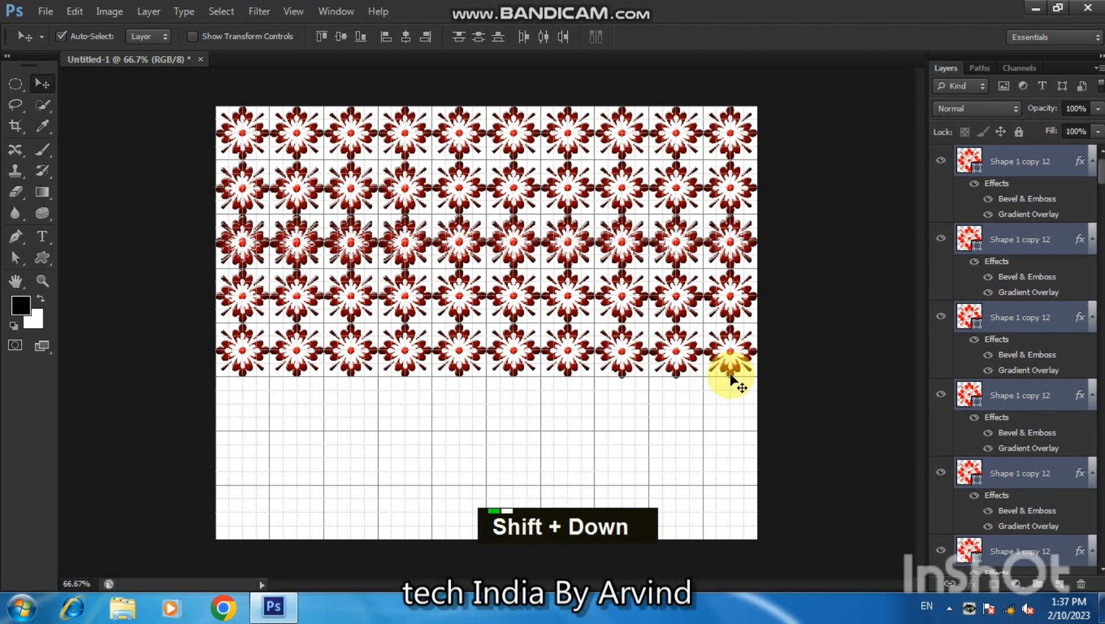
key("shift+Down")
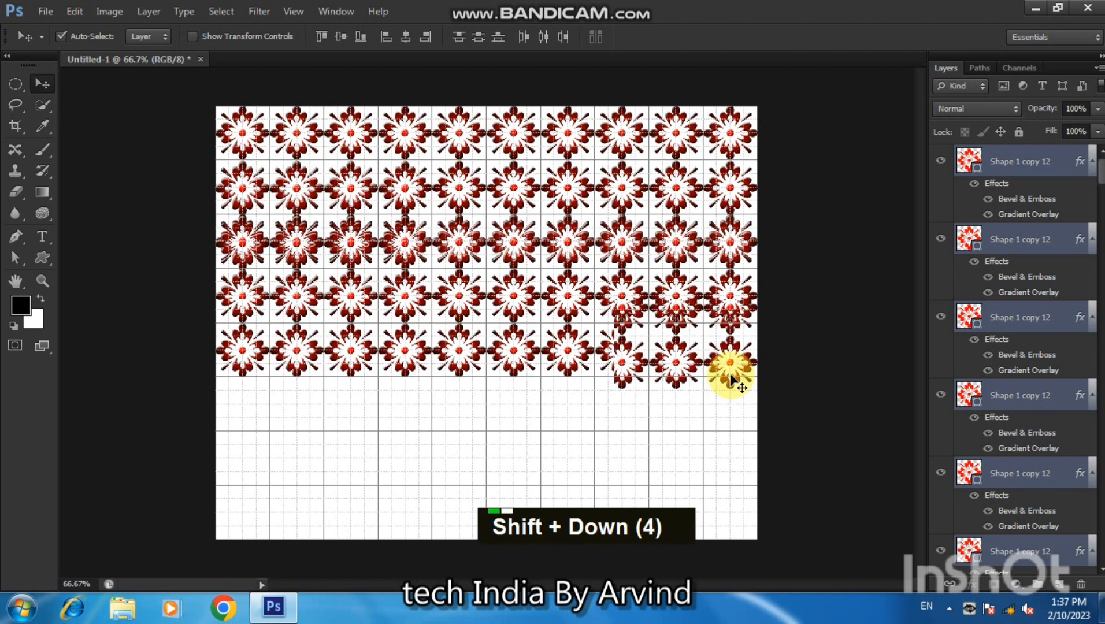
key("shift+Down")
key("shift+Down")
key("shift+Down")
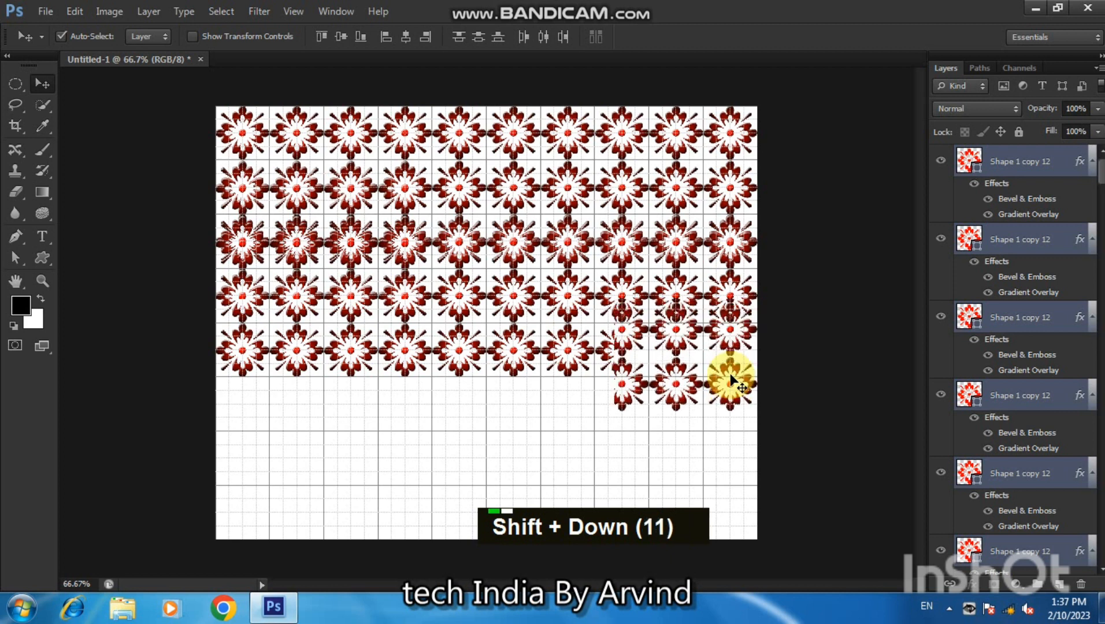
key("shift+Down")
key("shift+Down")
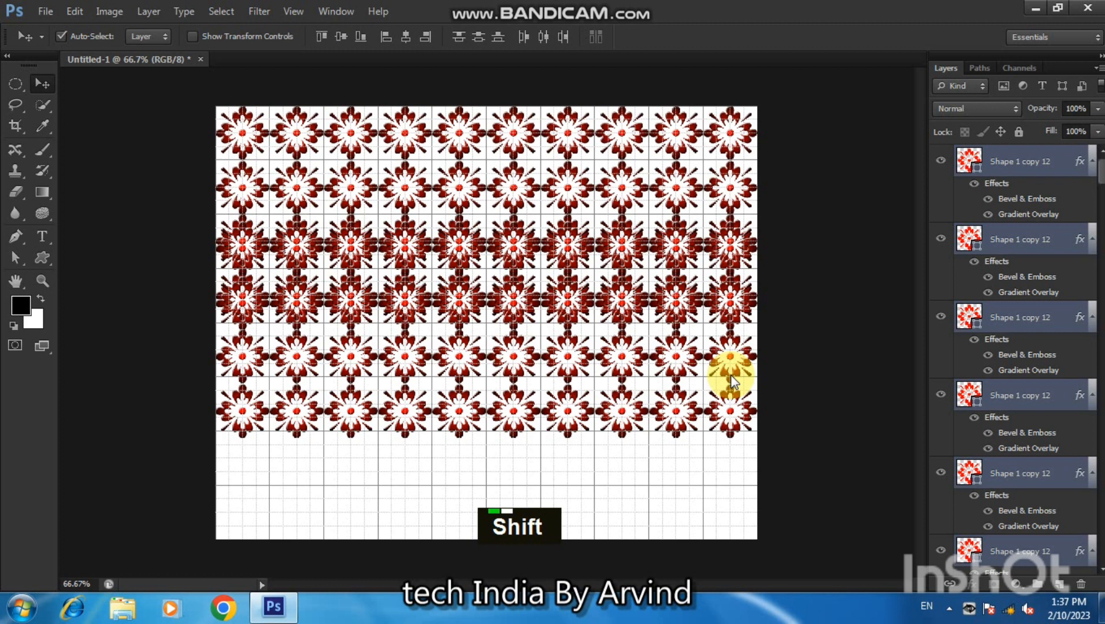
key("Down")
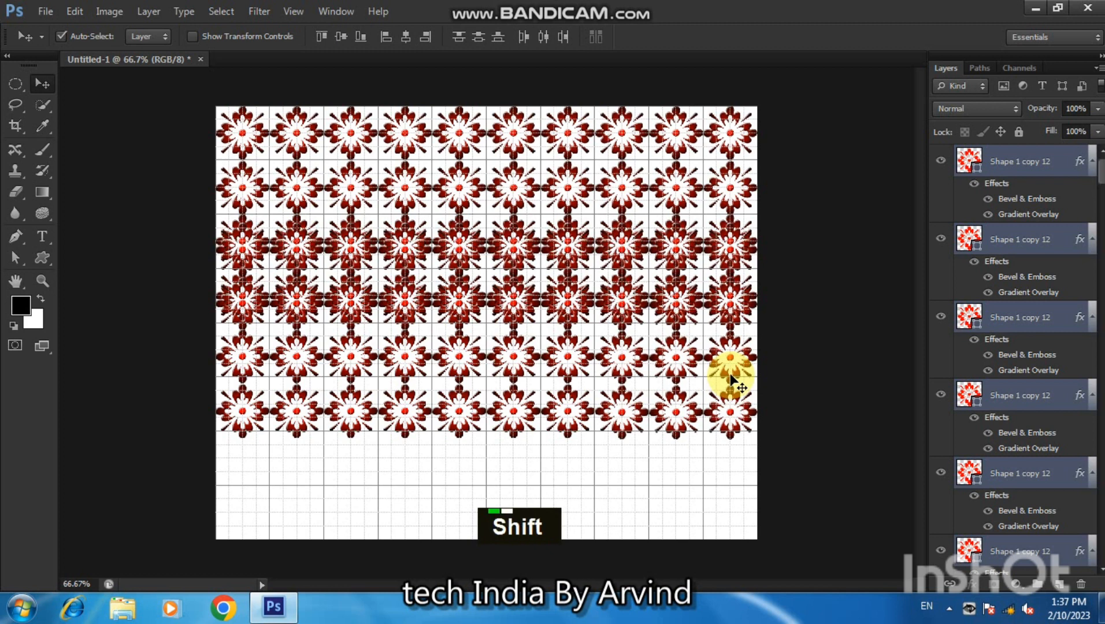
key("shift+Down")
key("shift")
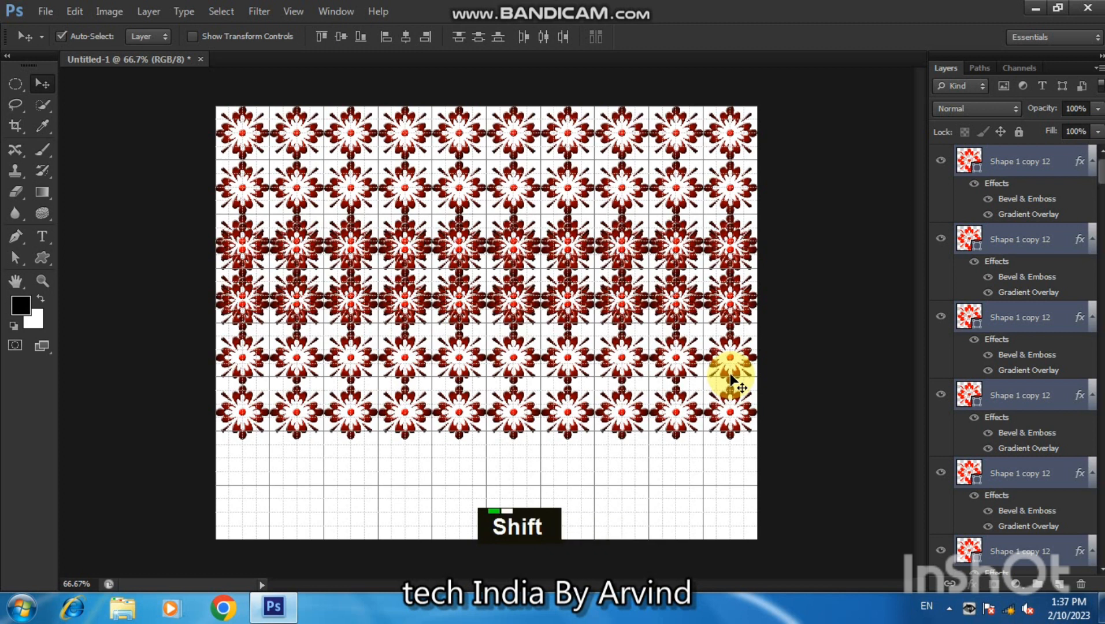
key("shift+Down")
key("shift+Down")
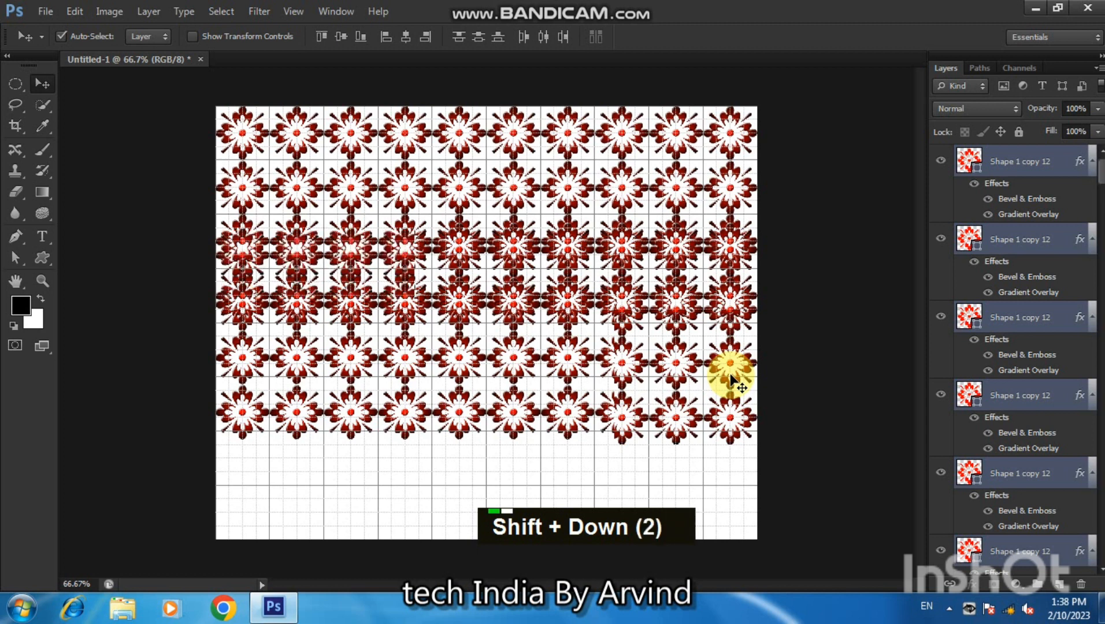
key("shift+Down")
key("shift+Down")
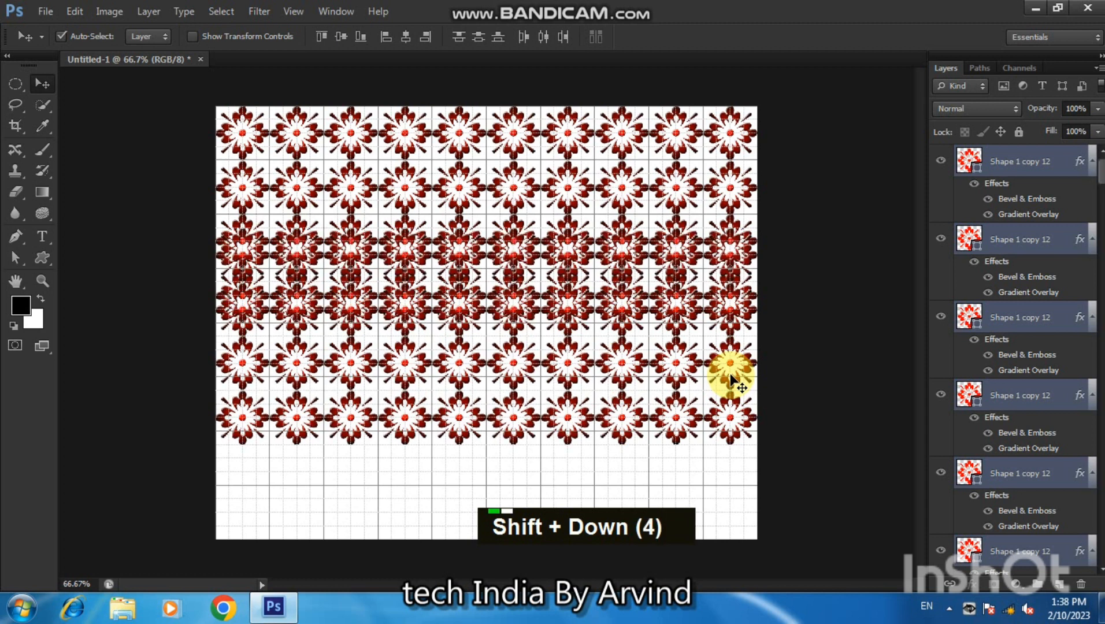
key("shift+Down")
key("shift+Down")
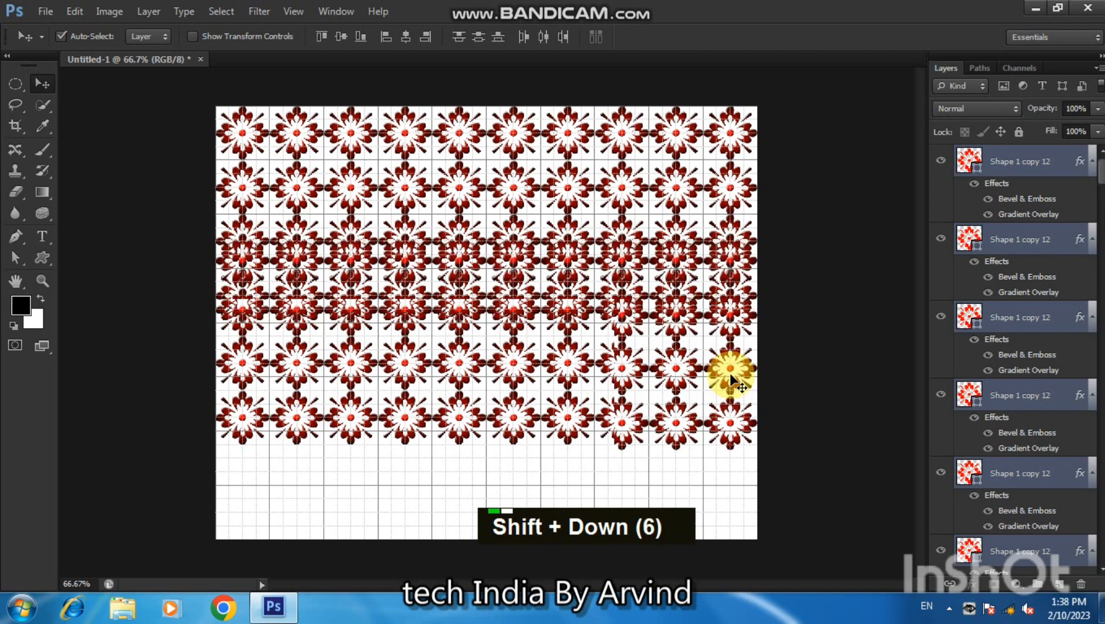
key("shift+Down")
key("shift+Down")
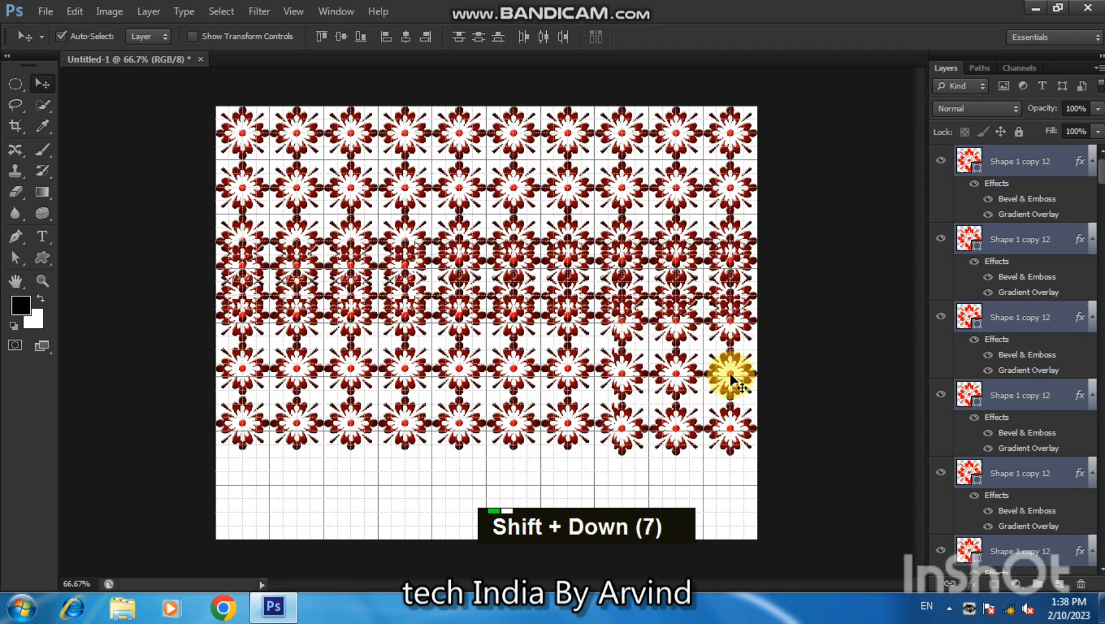
key("shift+Down")
key("shift+Down")
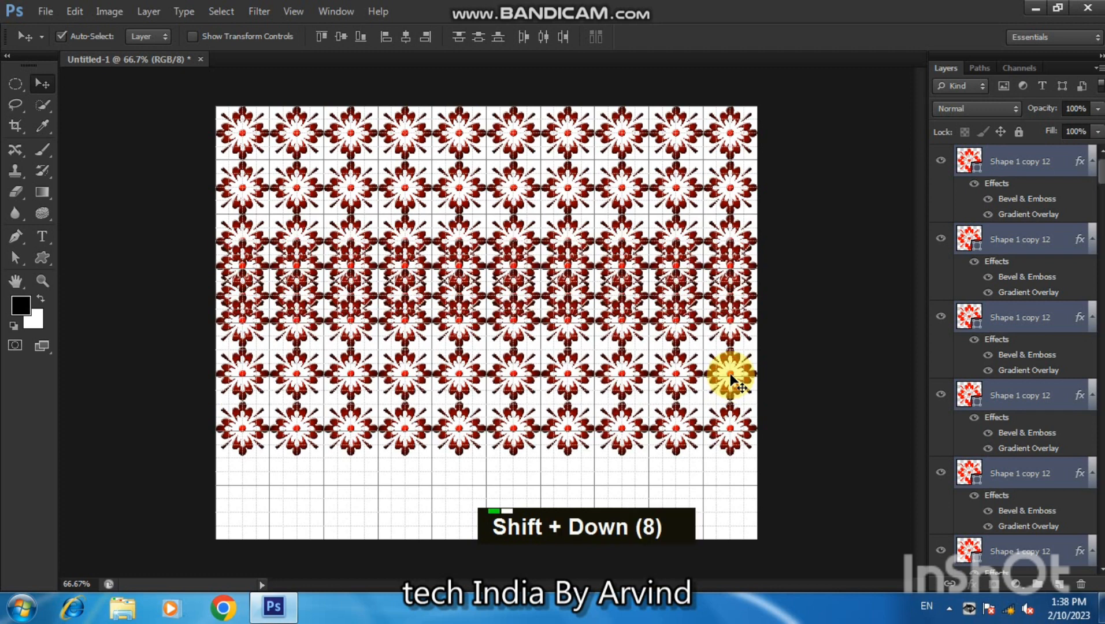
key("shift+Down")
key("shift+Down")
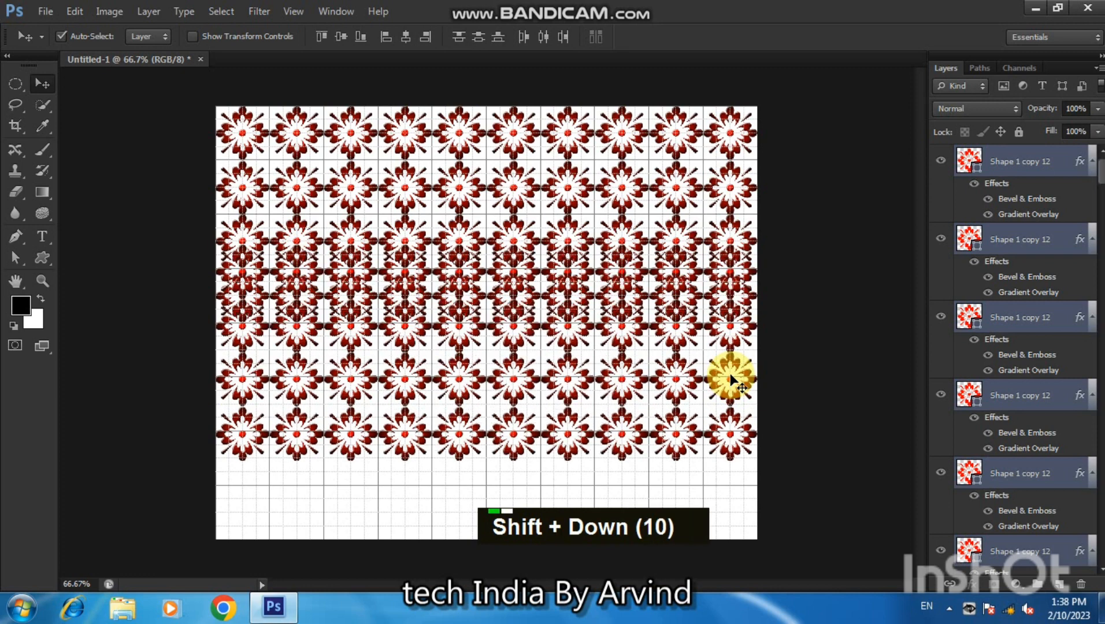
key("shift+Down")
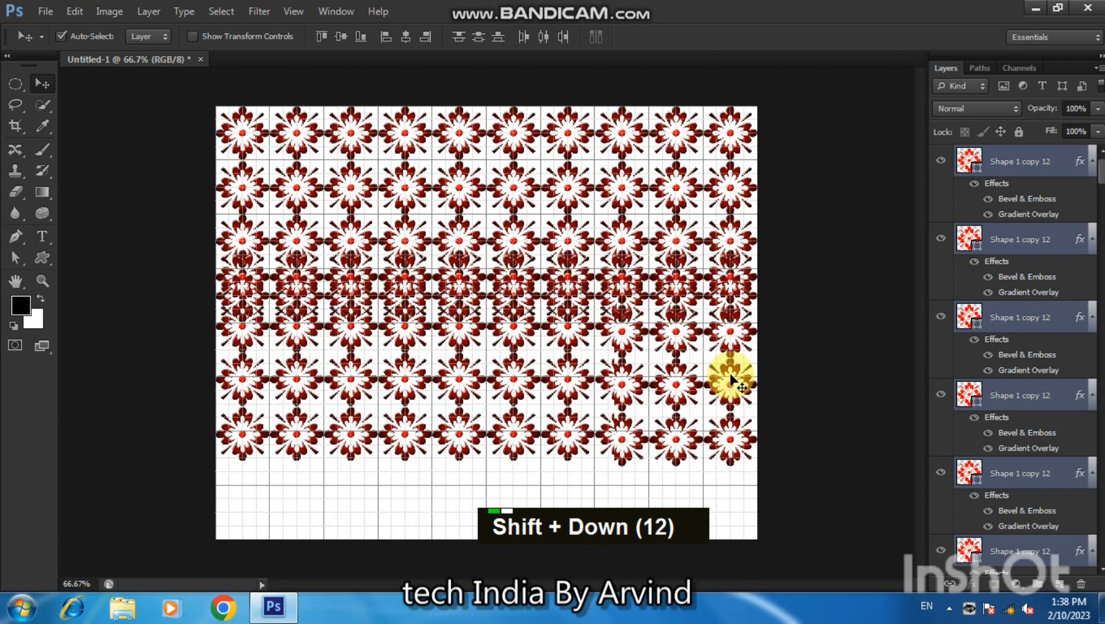
key("shift+Down")
key("shift+Down")
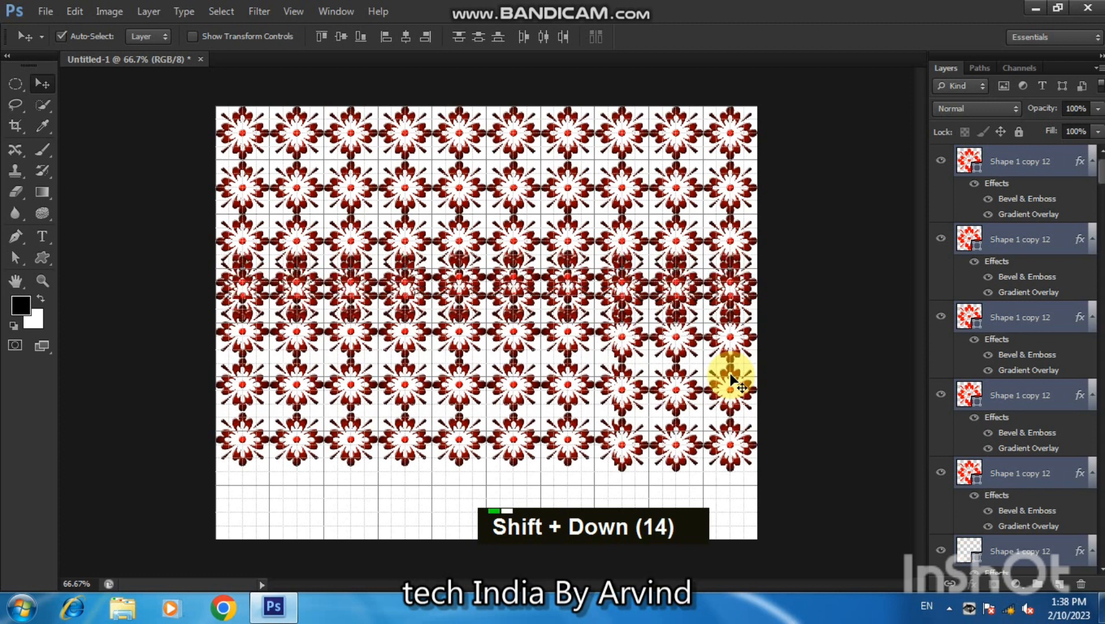
key("shift+Down")
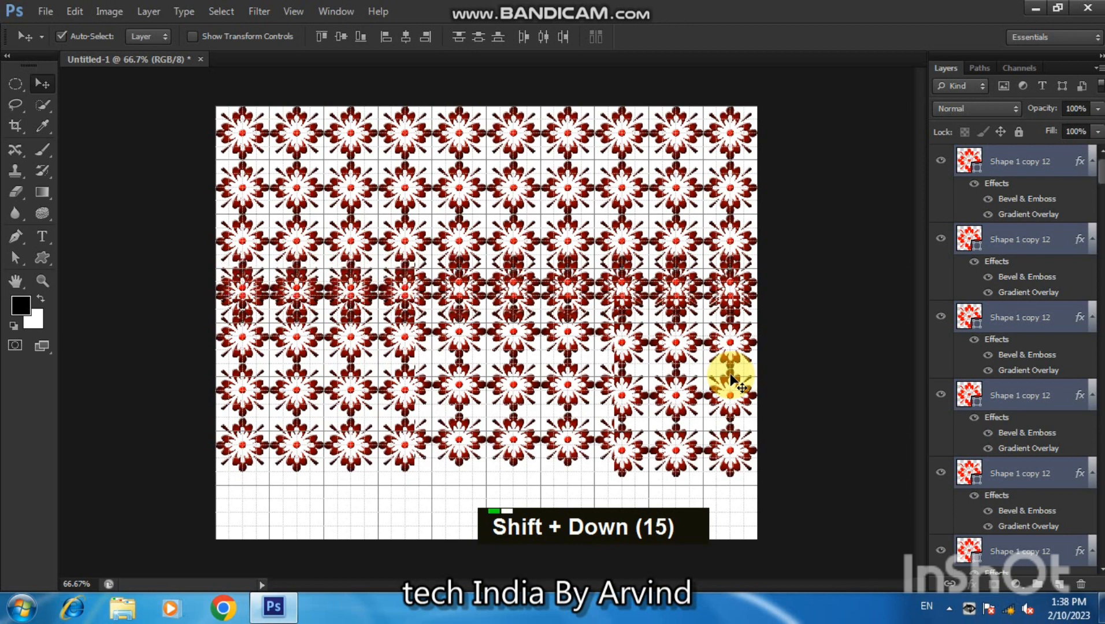
key("shift+Down")
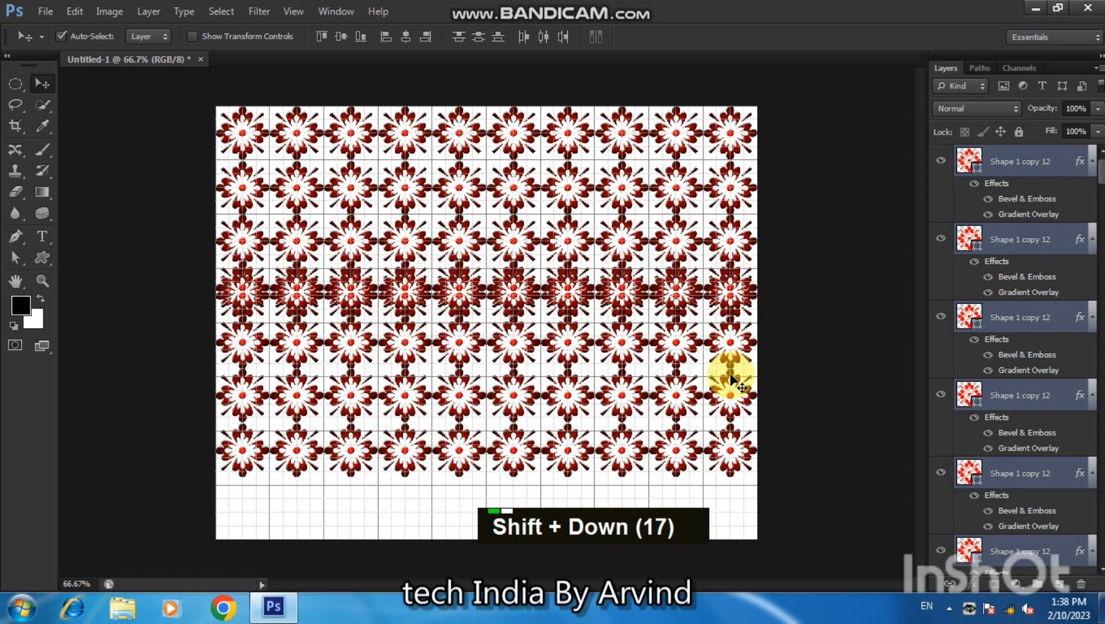
key("shift+Down")
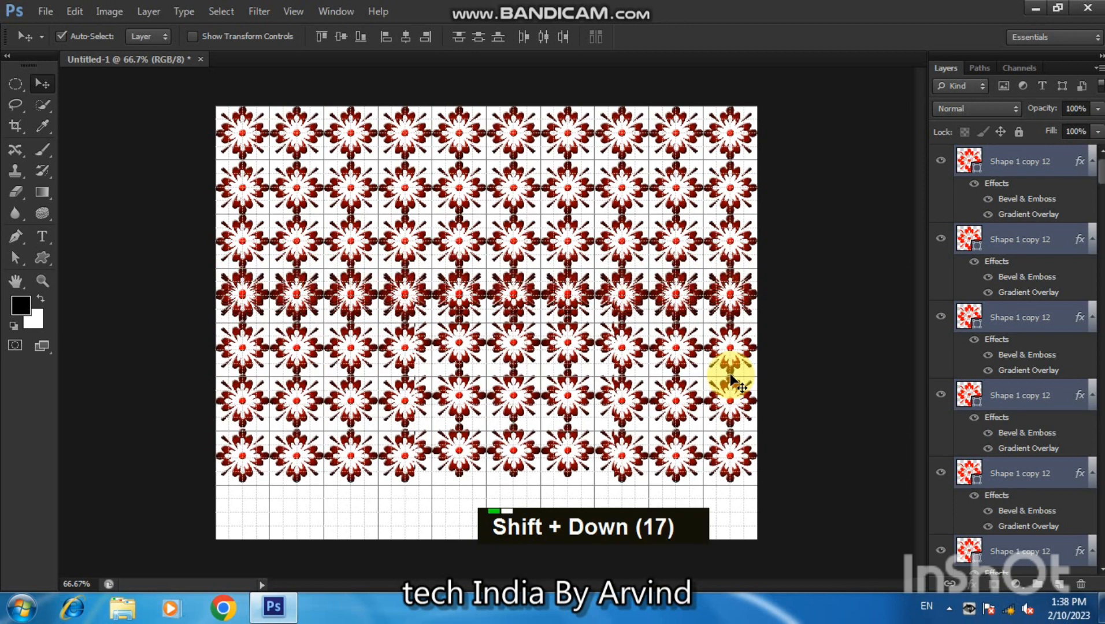
key("shift+Down")
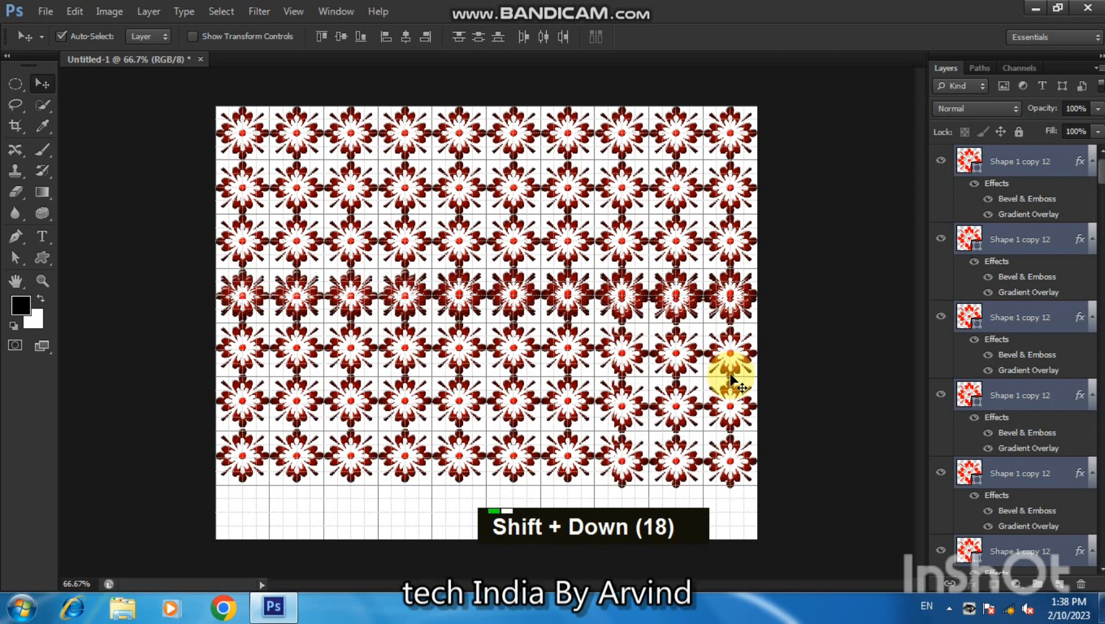
key("shift+Down")
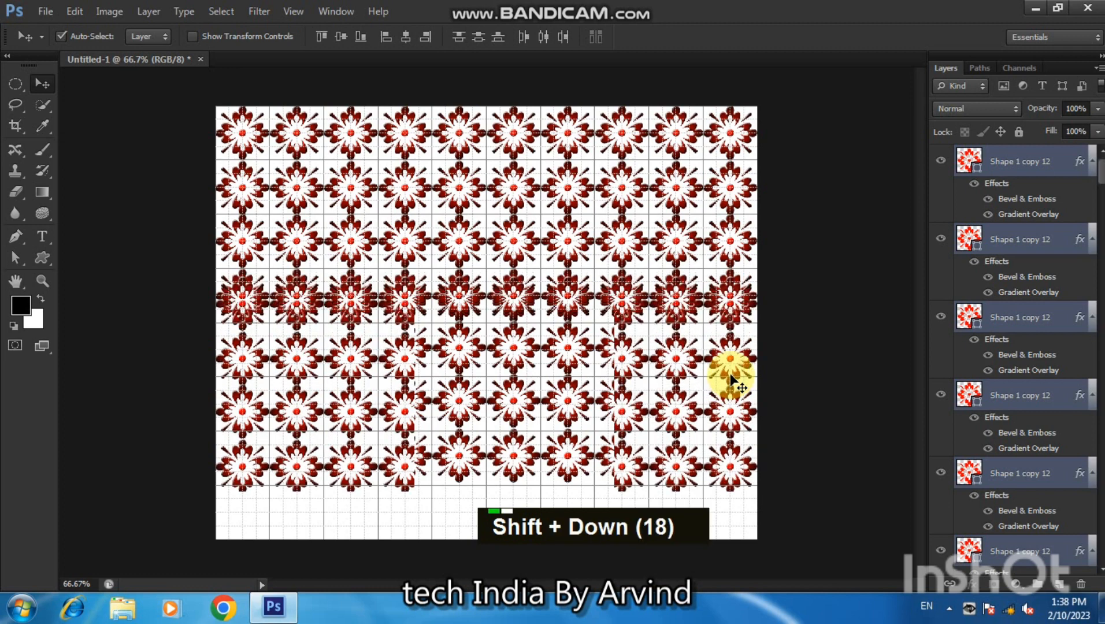
key("shift+Down")
key("shift+Down")
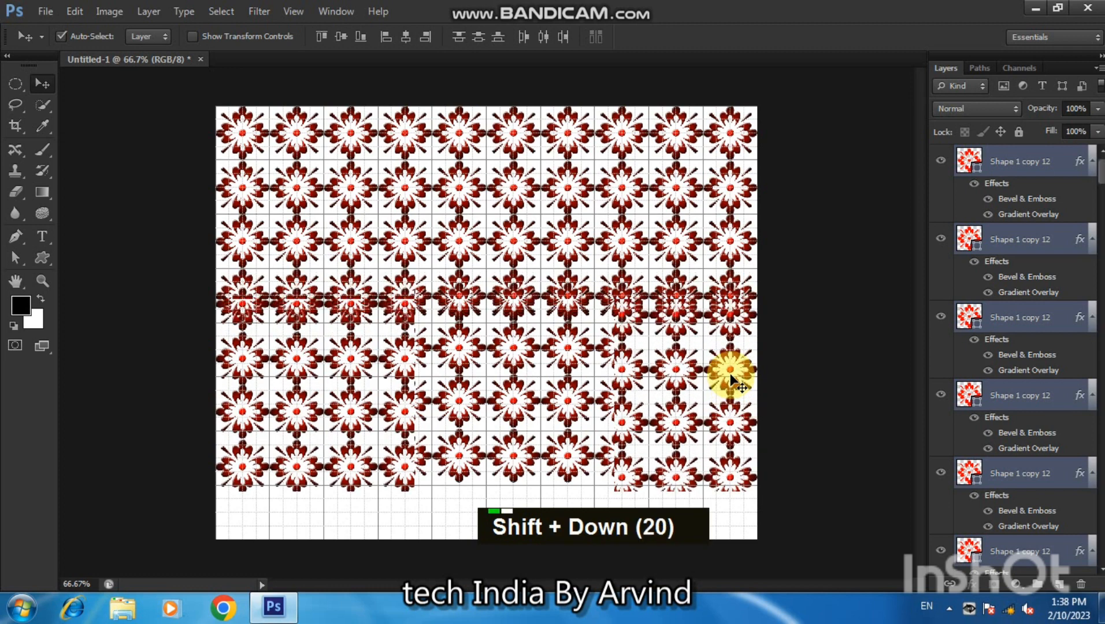
key("shift+Down")
key("shift+Down")
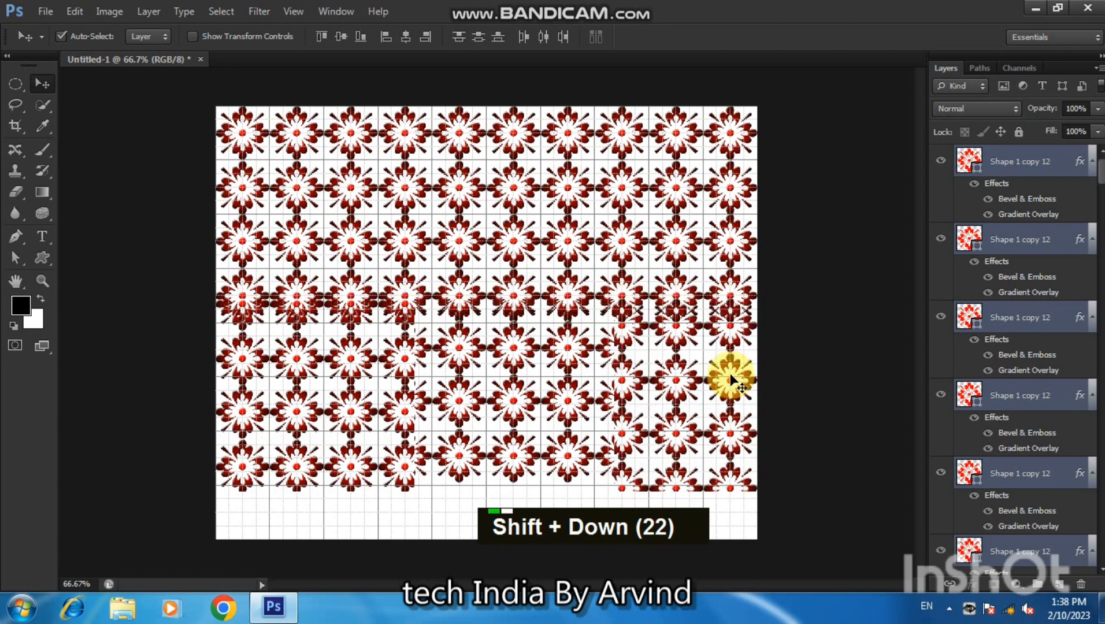
key("shift+Down")
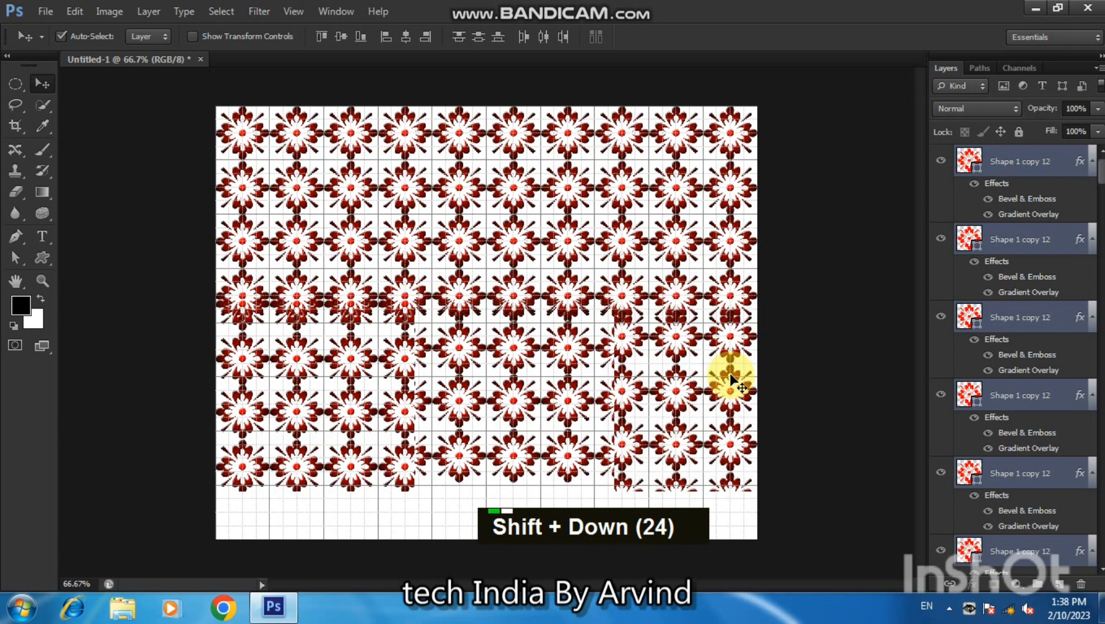
key("shift+Down")
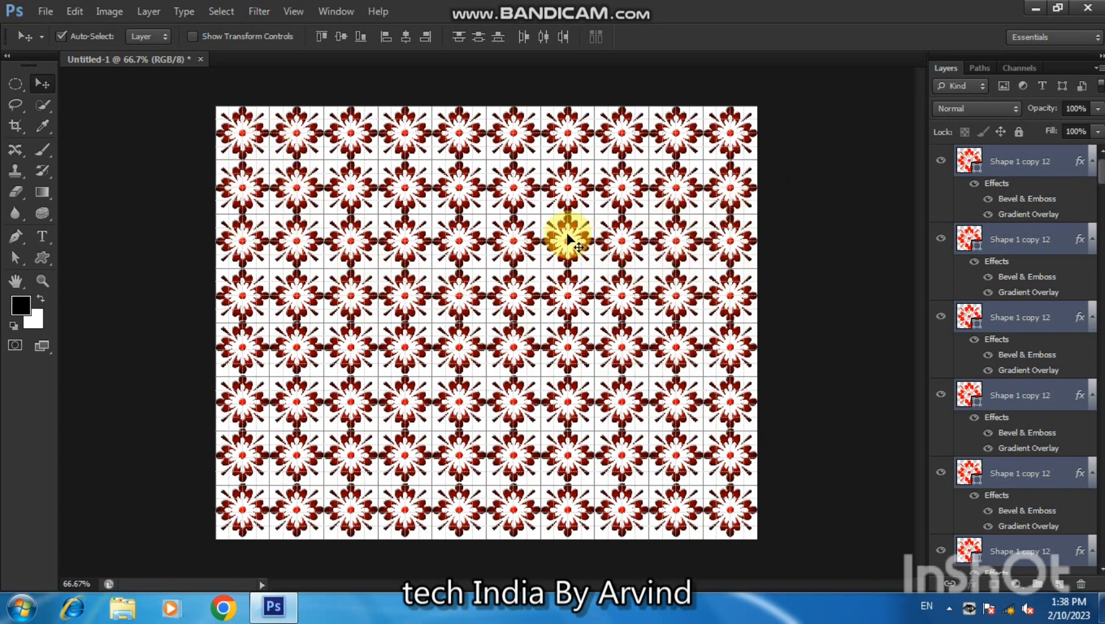
Hide the grid on the page.
key("ctrl")
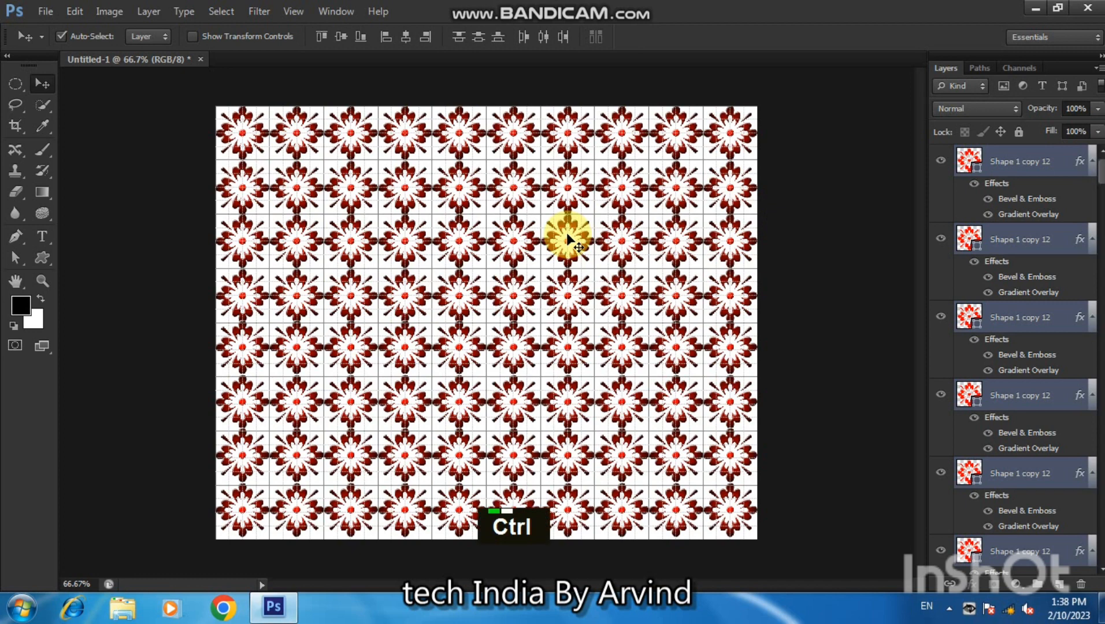
left_click(292, 13)
left_click(345, 237)
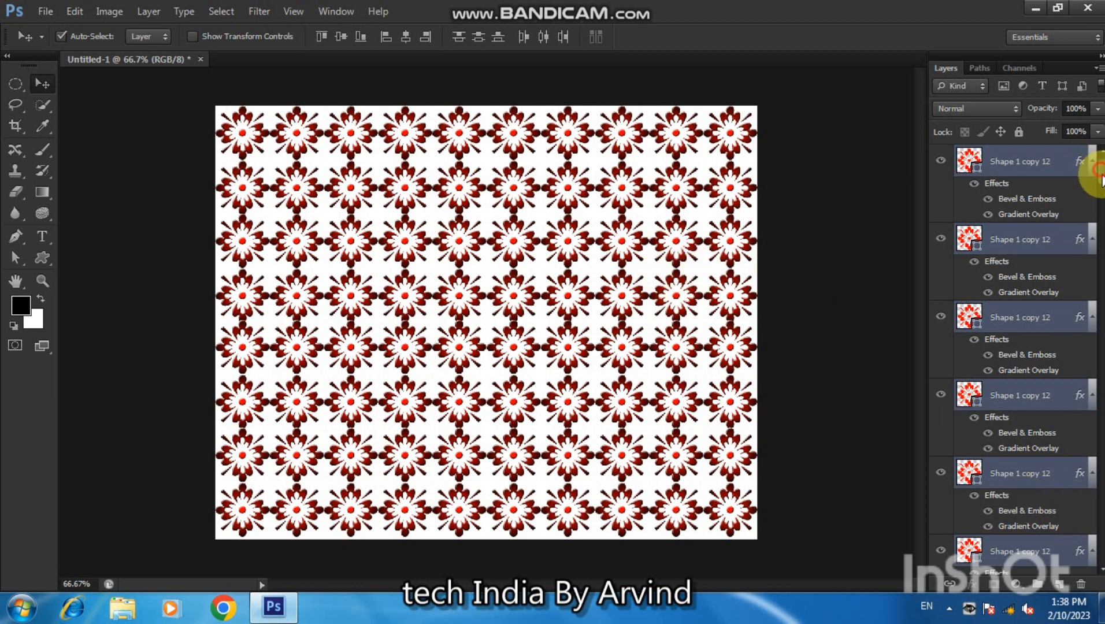
Try to convert all ornament layers, from the topmost Shape 1 copy 12 through Shape 1, to a smart object.
left_click_drag(1101, 174, 1075, 523)
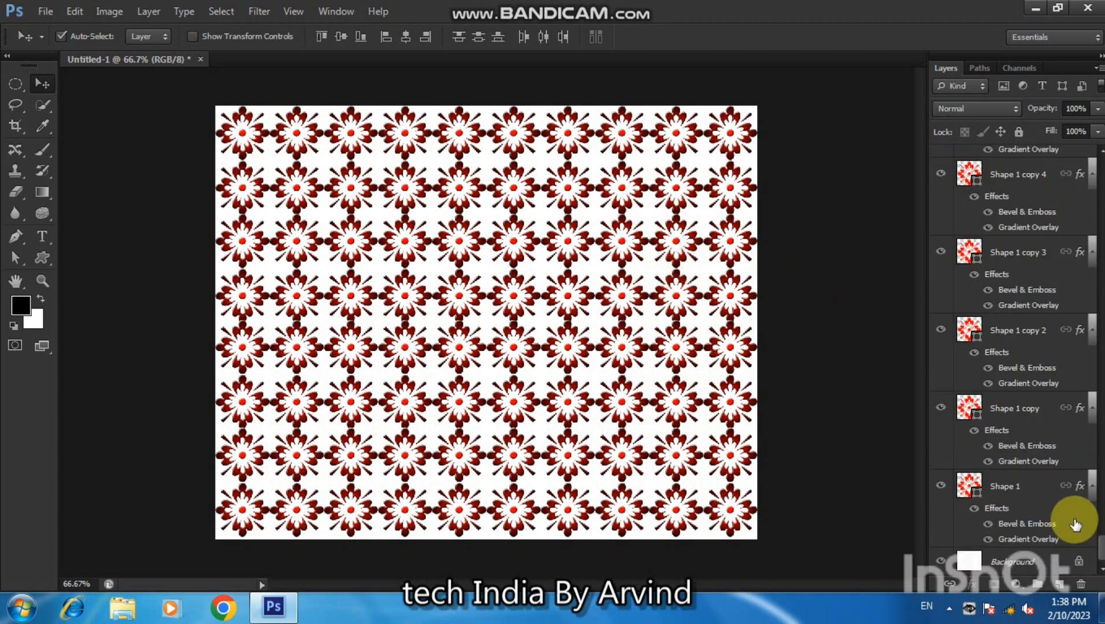
left_click(1032, 491, "shift")
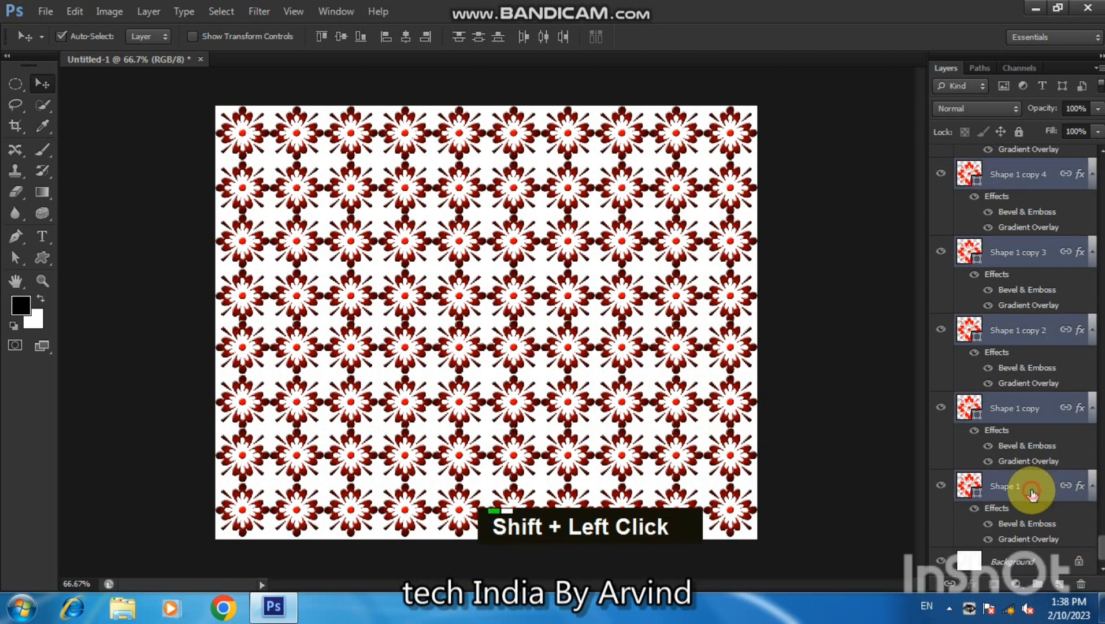
right_click(1007, 179)
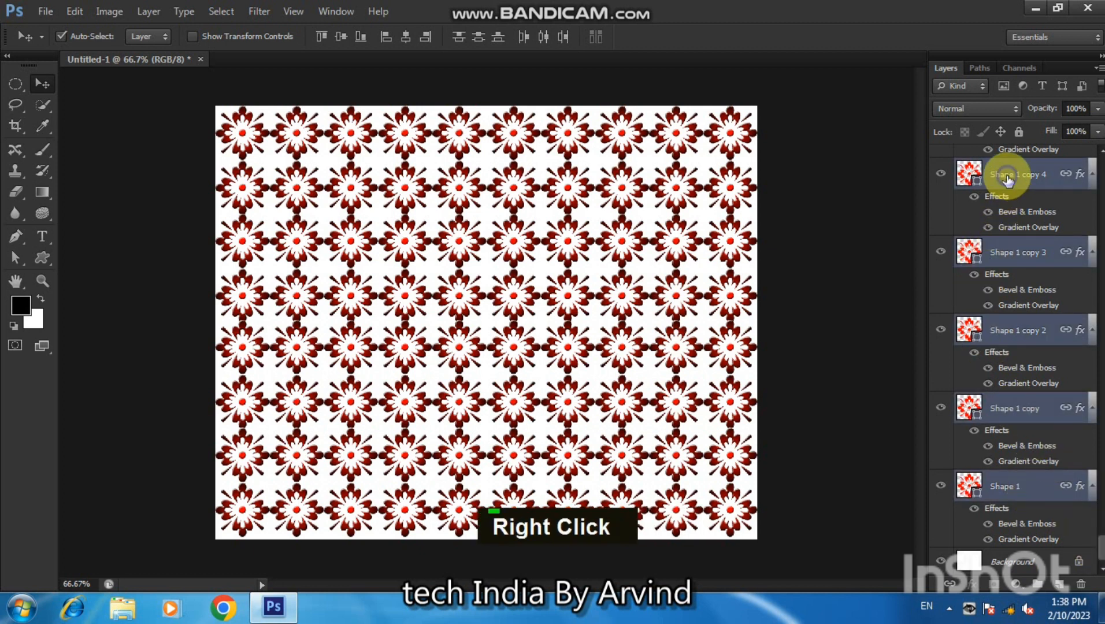
left_click(902, 125)
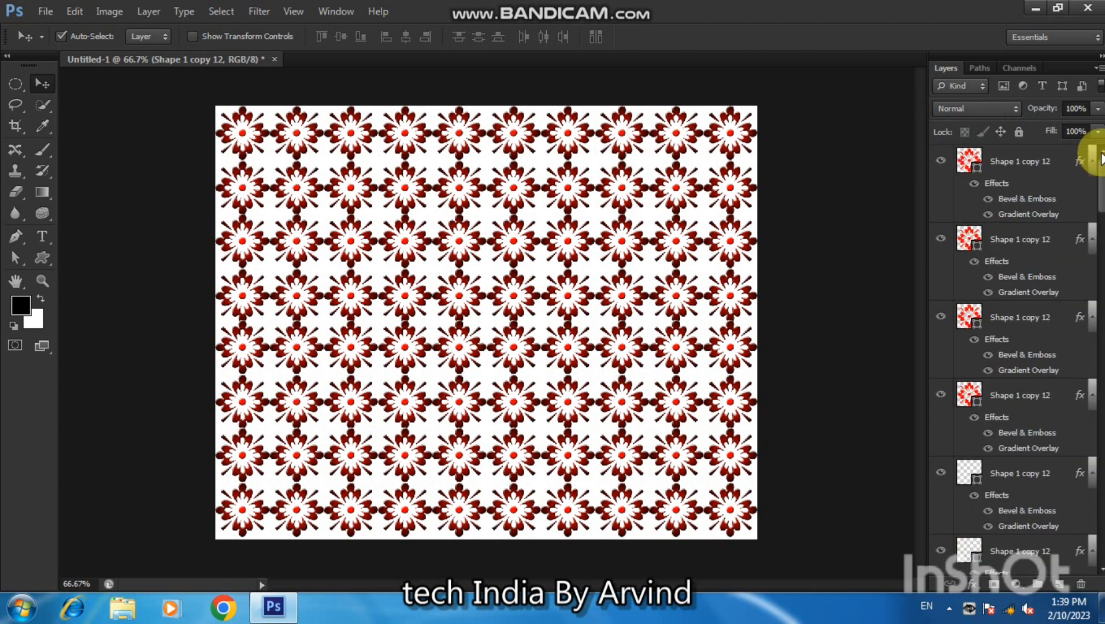
Select all ornament layers from Shape 1 through the topmost Shape 1 copy 12.
left_click(1012, 165, "shift")
left_click(1011, 163, "shift")
Try to rasterize the layer styles of the selected ornament layers, and undo the attempt.
right_click(1012, 161)
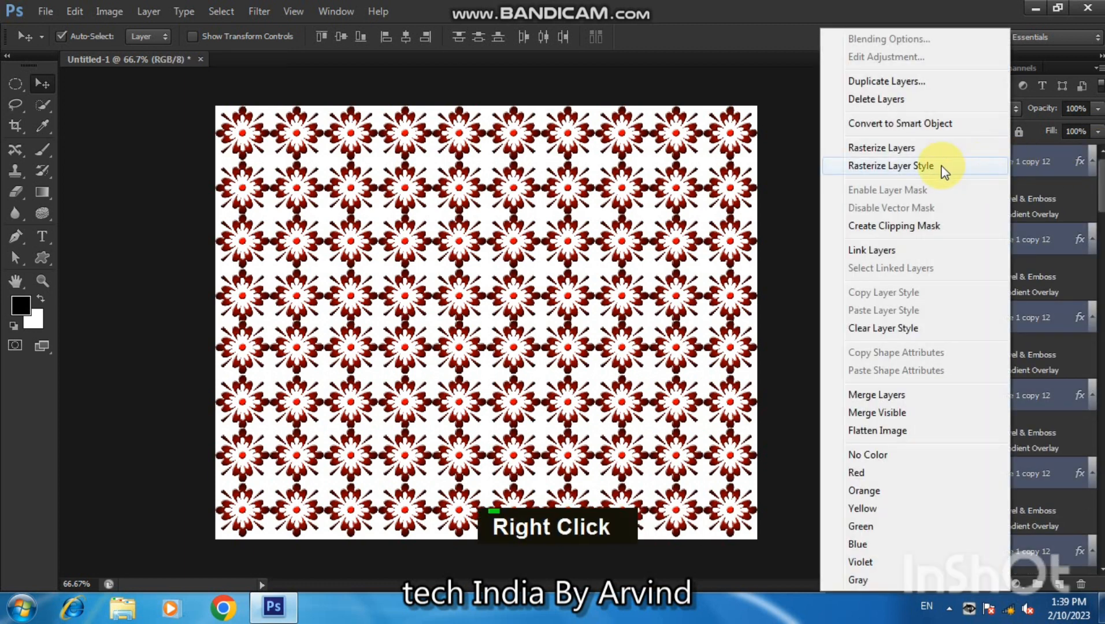
left_click(898, 167)
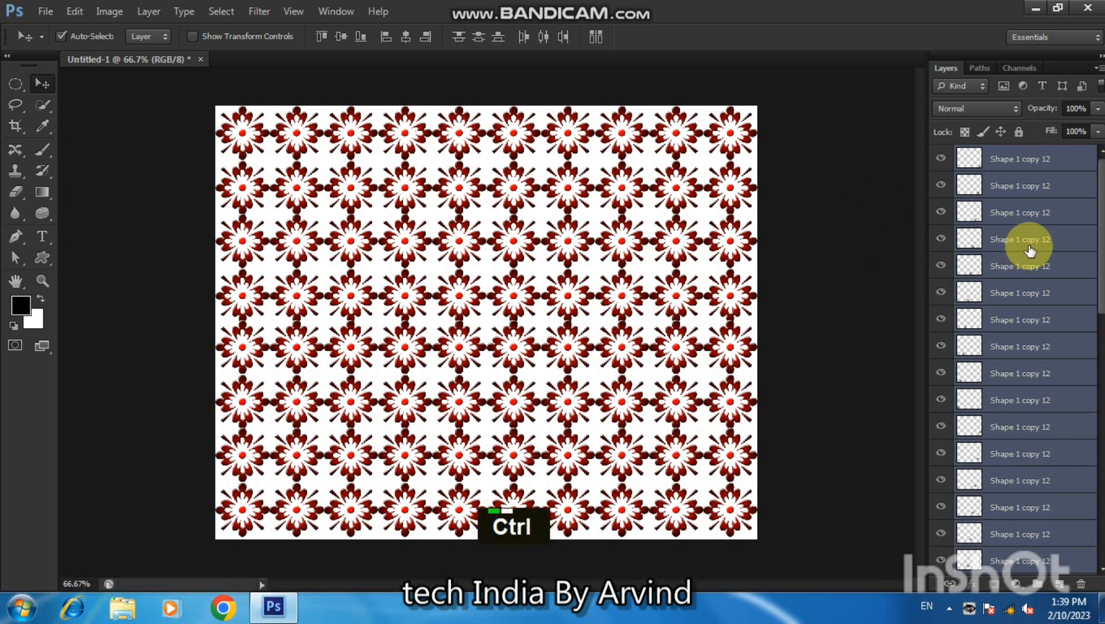
key("ctrl+z")
Rasterize the selected ornament layers and merge them into a single layer.
right_click(992, 173)
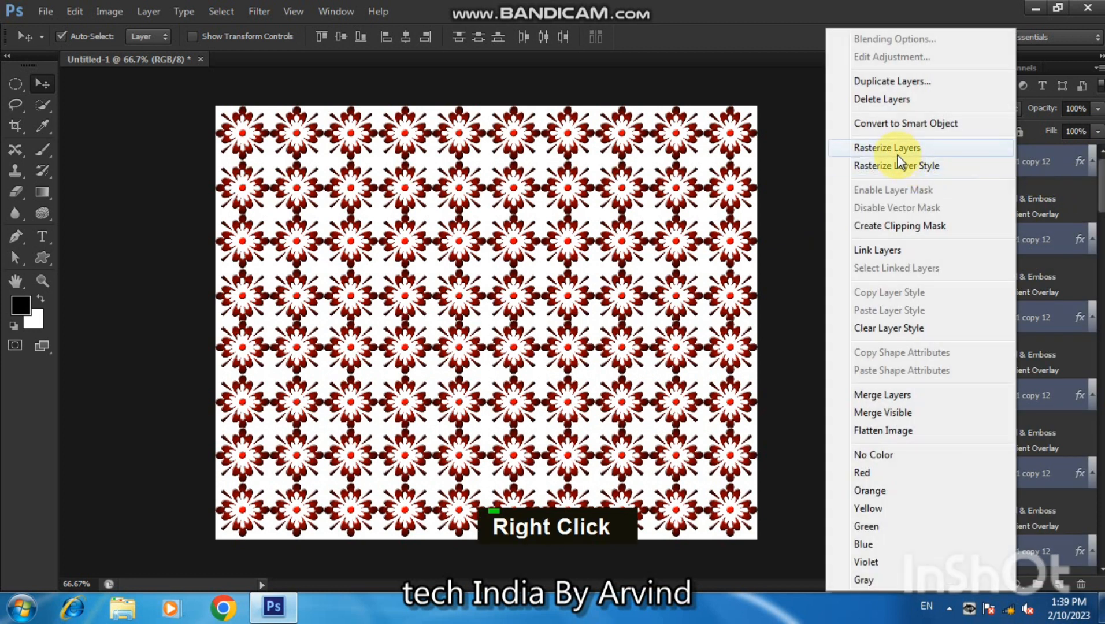
left_click(898, 148)
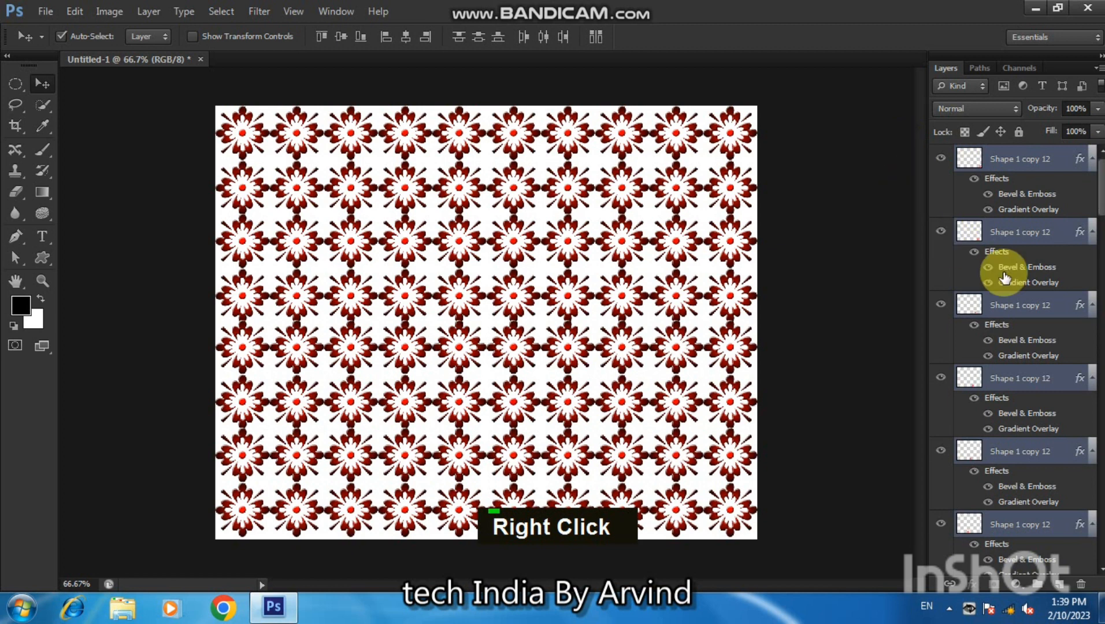
scroll(1040, 282, "down", 3)
left_click_drag(1101, 279, 1101, 177)
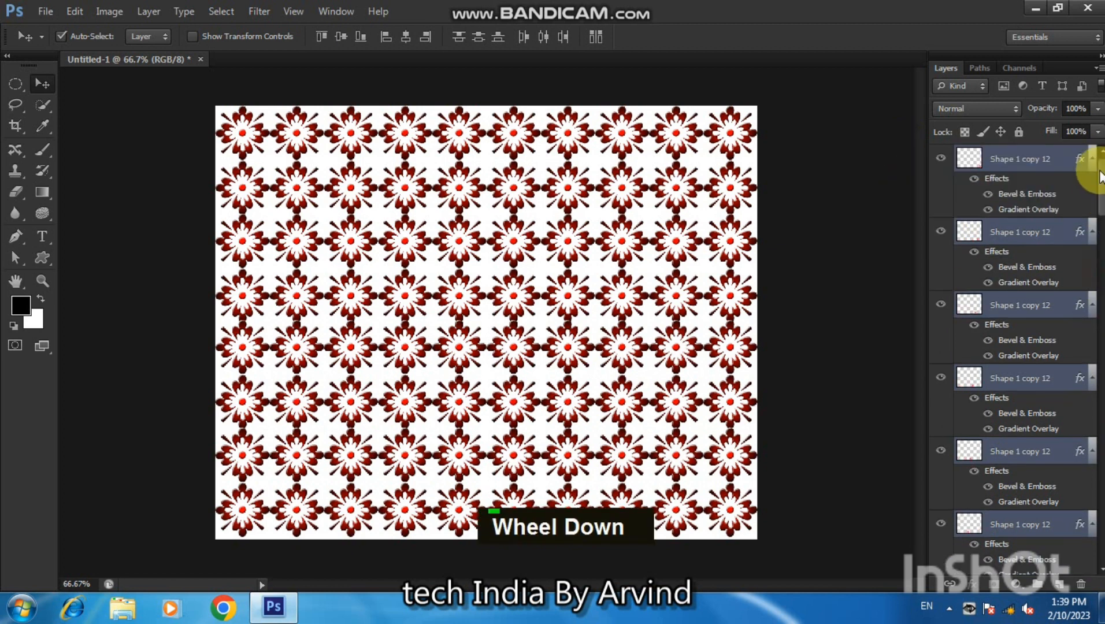
key("ctrl+e")
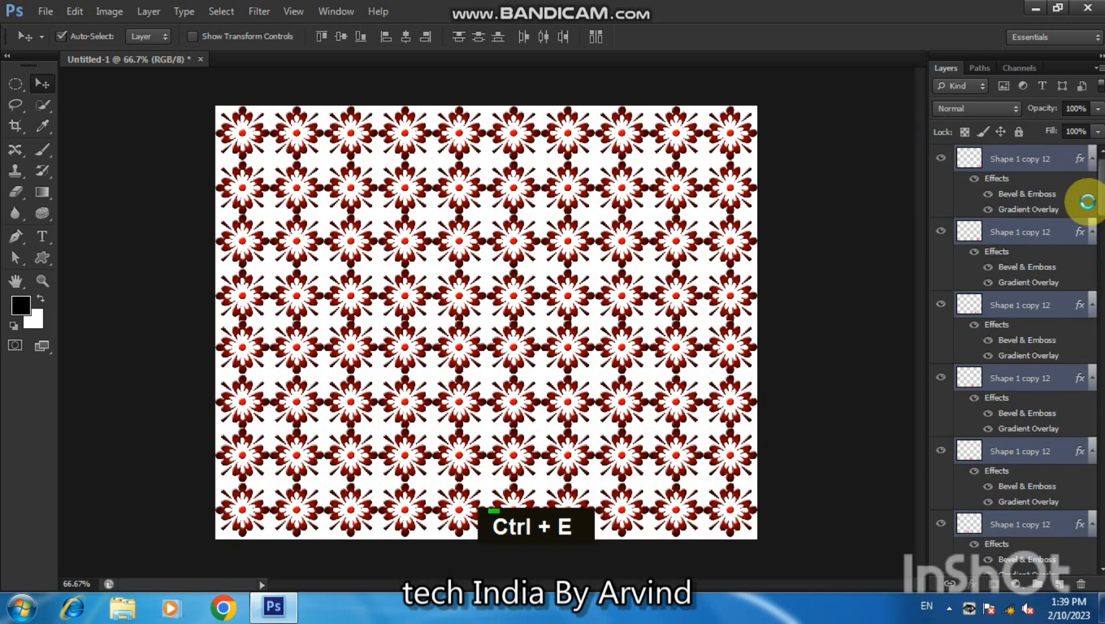
Add a drop shadow to the merged ornament layer with Normal blend mode, 10 px distance and 13 px size.
right_click(1011, 167)
left_click(892, 42)
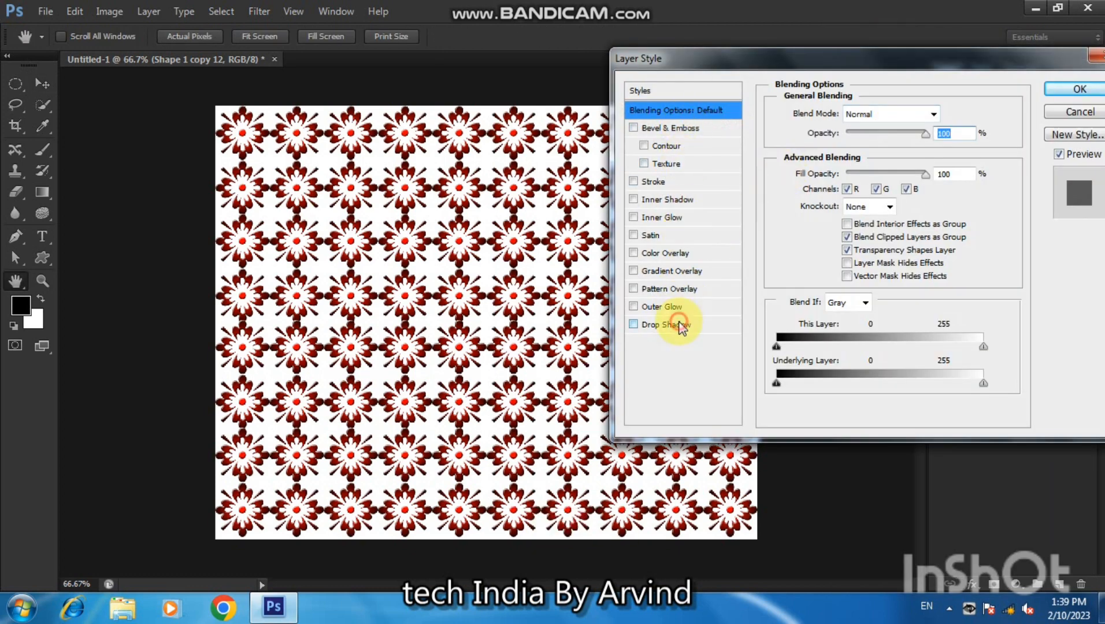
left_click(679, 325)
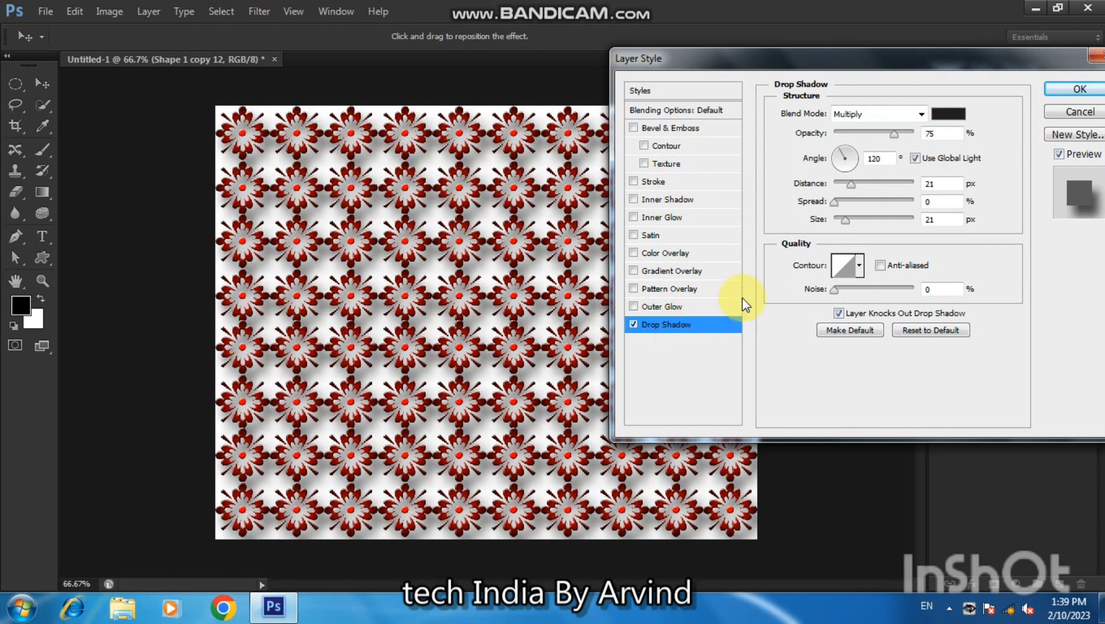
left_click(874, 115)
left_click(869, 126)
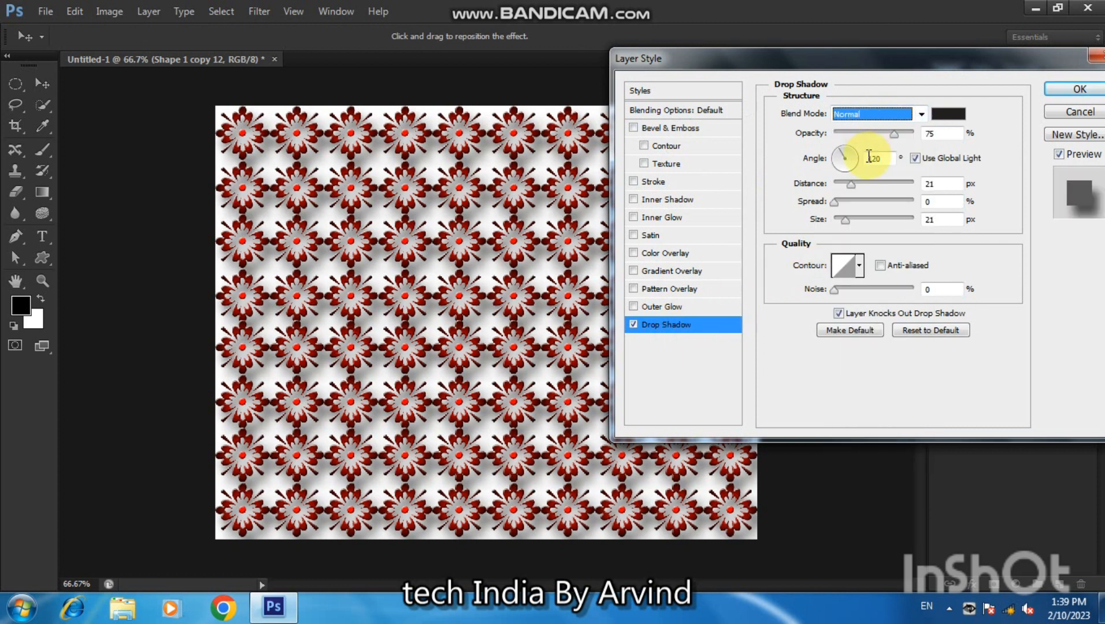
left_click_drag(849, 184, 840, 185)
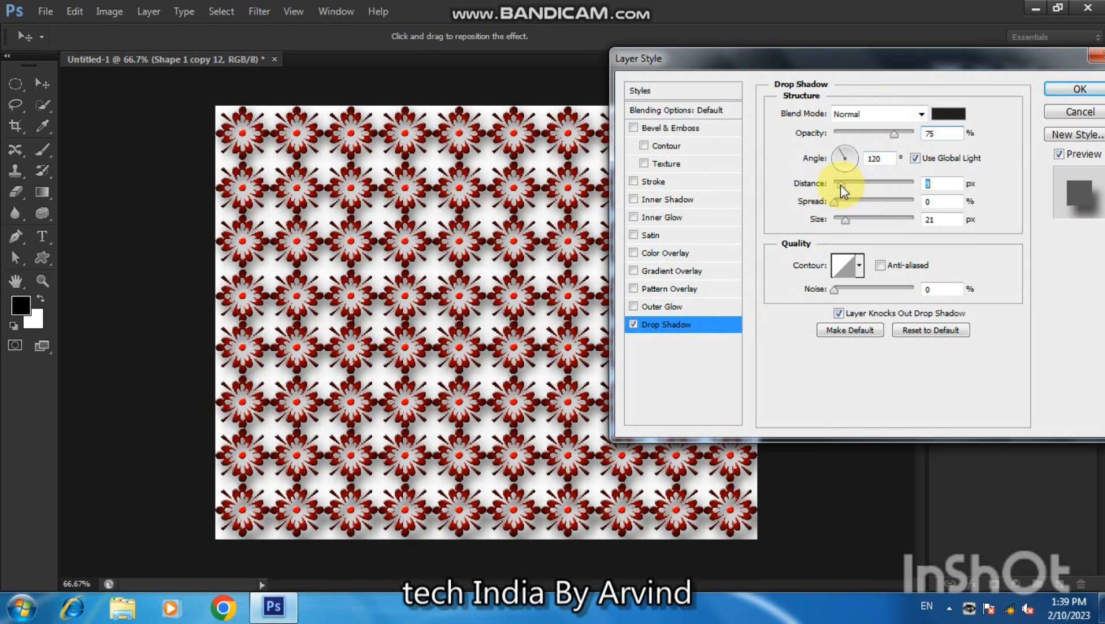
left_click(844, 221)
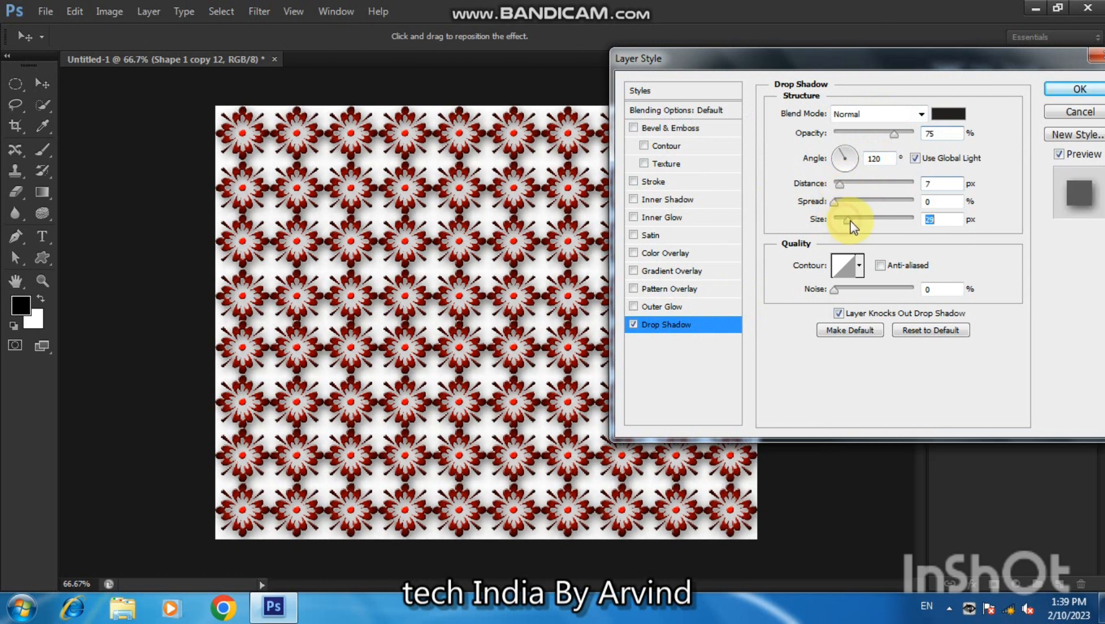
left_click_drag(843, 224, 844, 225)
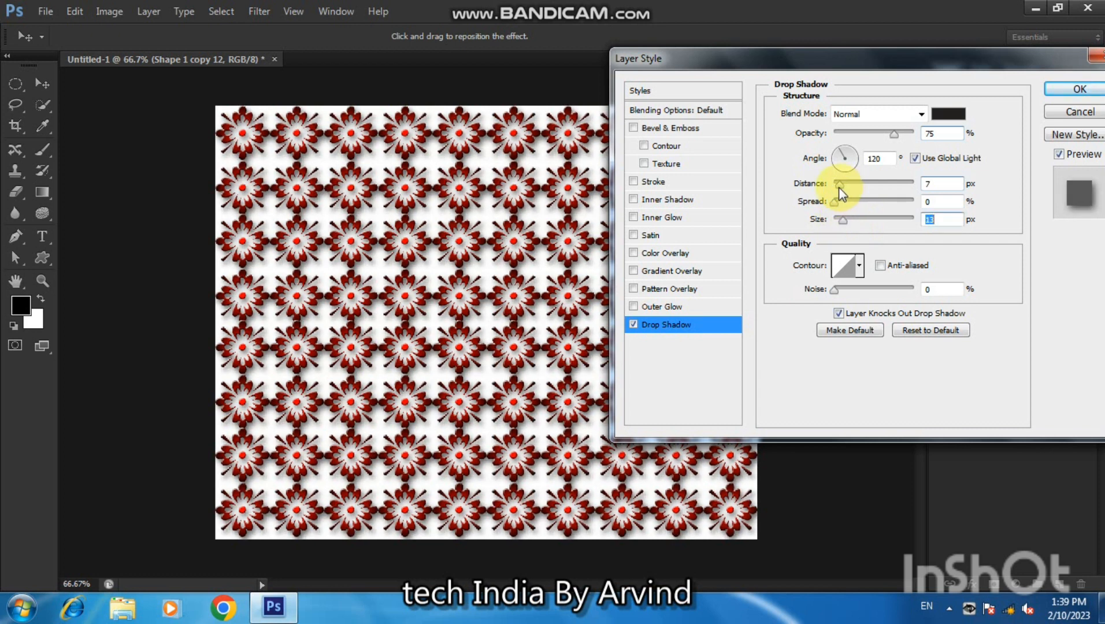
left_click_drag(838, 187, 842, 187)
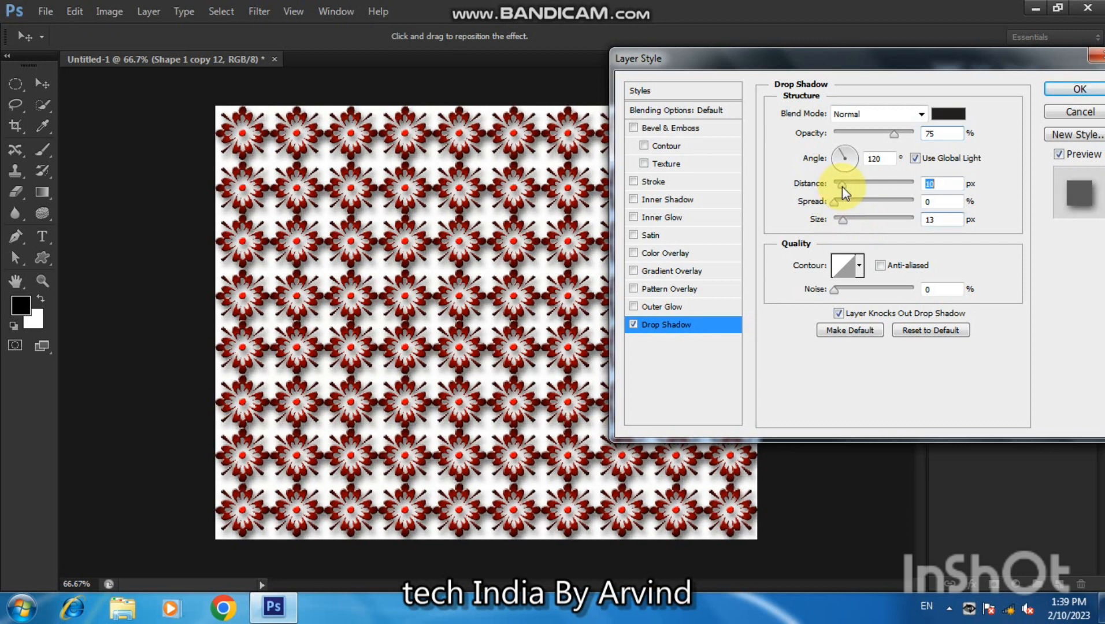
left_click(1050, 92)
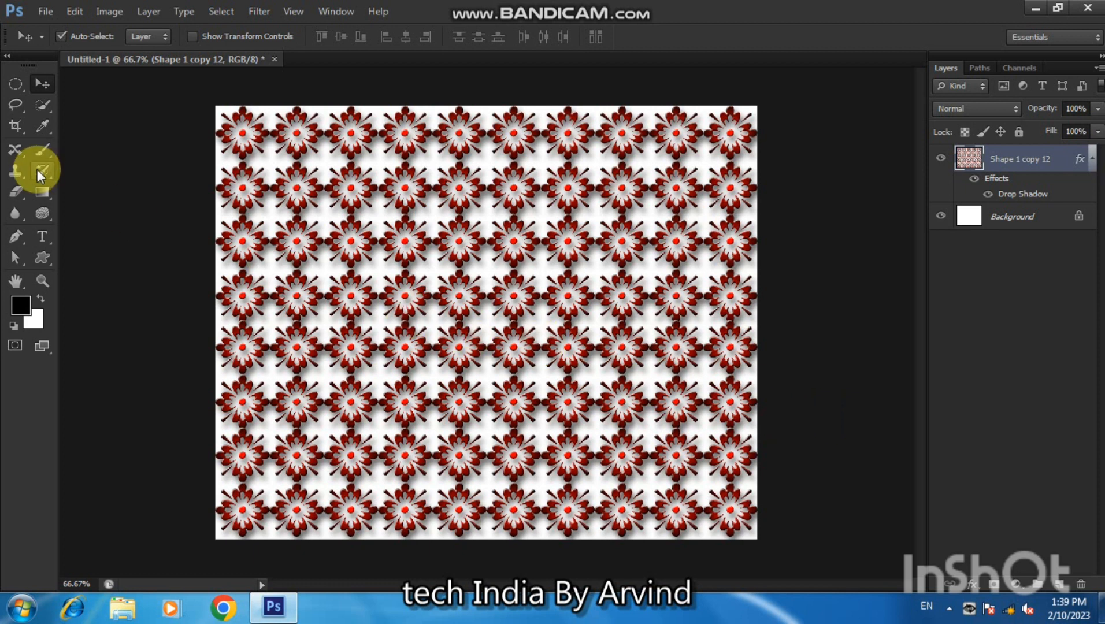
Define the ornament design as a pattern named "new pattern style".
left_click(74, 12)
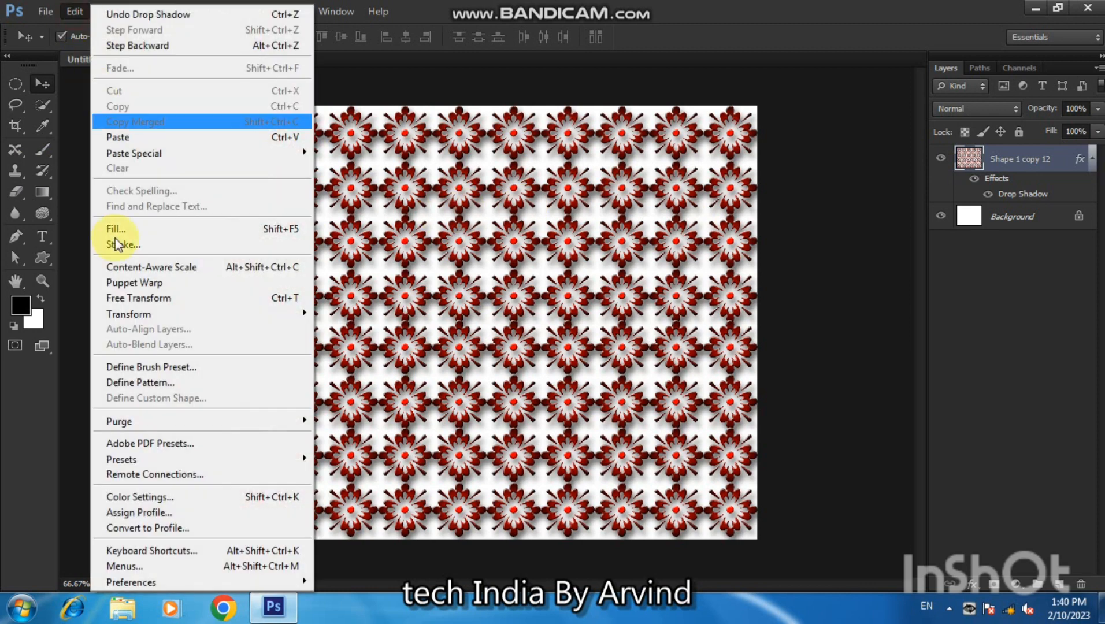
left_click(149, 385)
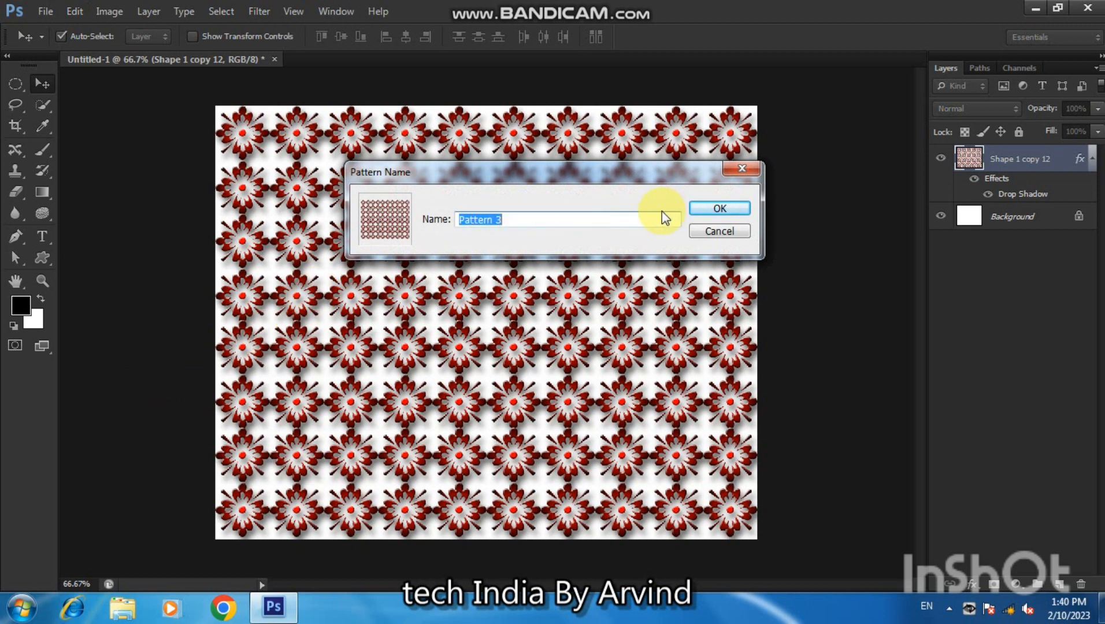
type("new ")
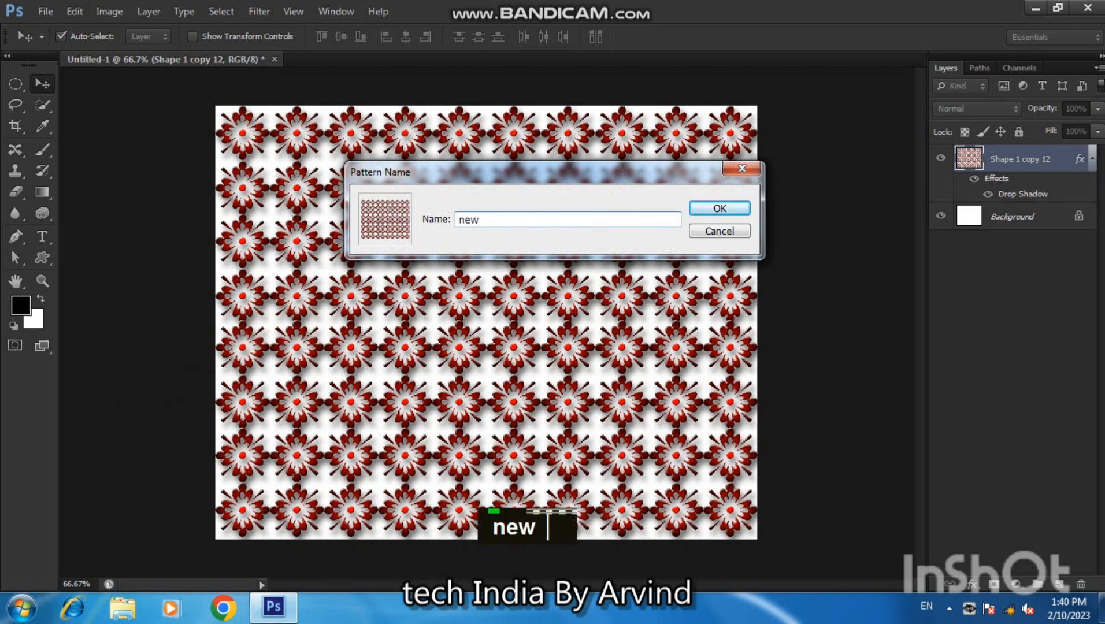
type("pattern style")
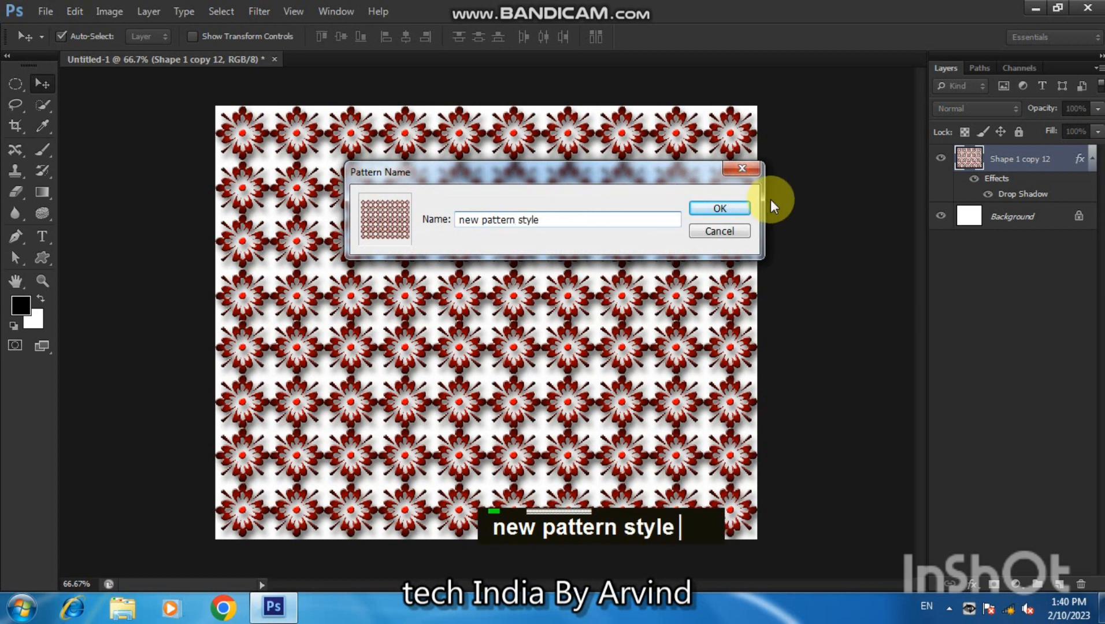
left_click(723, 209)
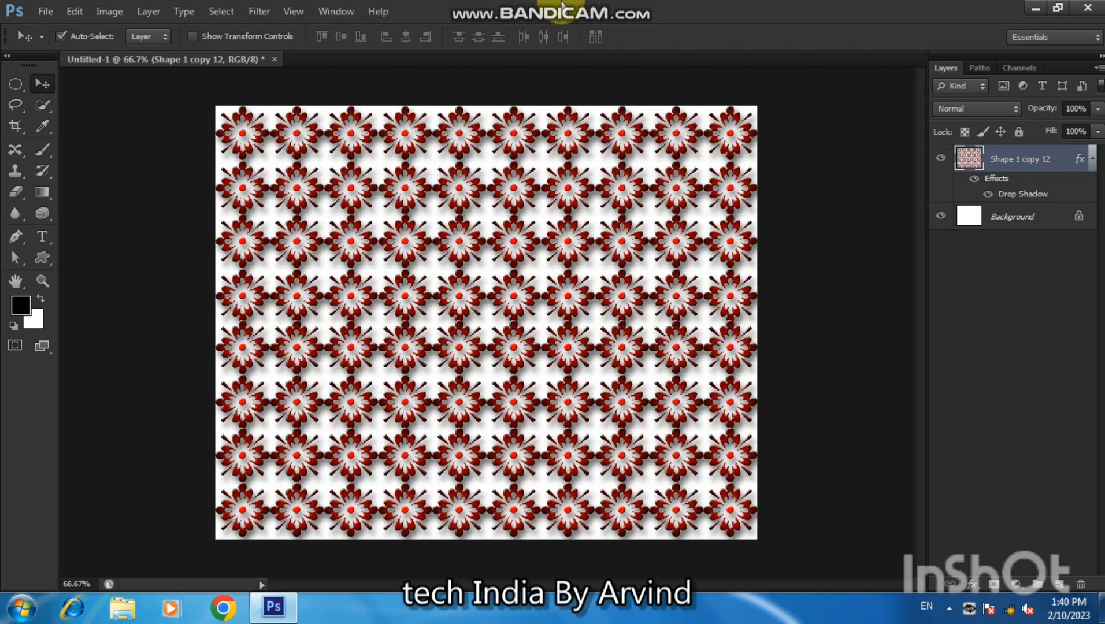
Create a new 12 × 8 inch document at 72 pixels/inch in RGB Color with a white background.
mouse_move(569, 6)
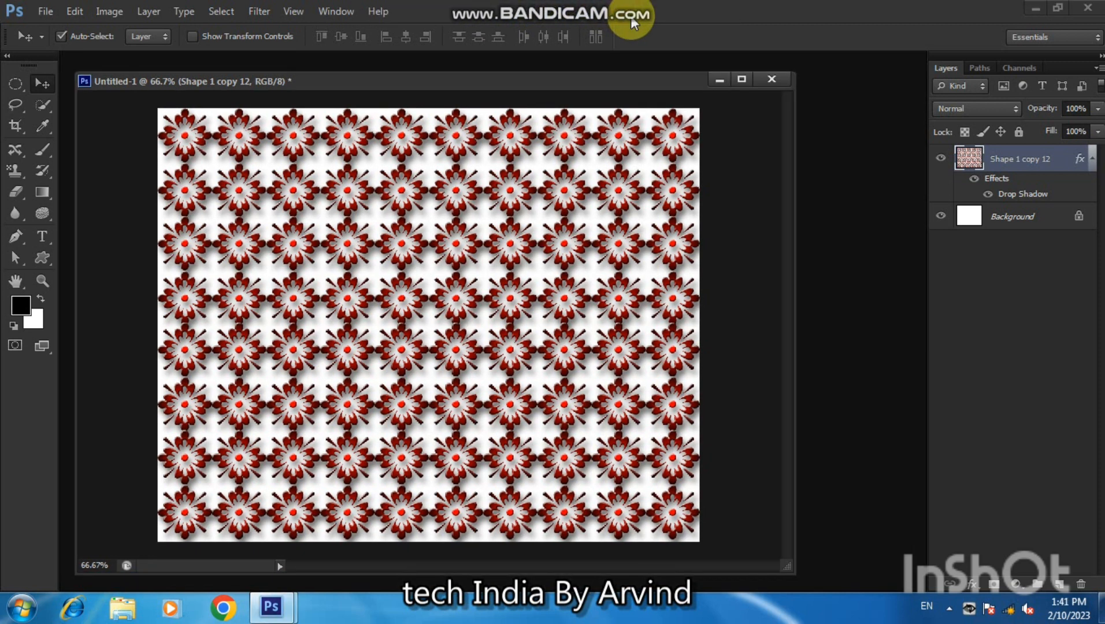
left_click(45, 11)
left_click(61, 29)
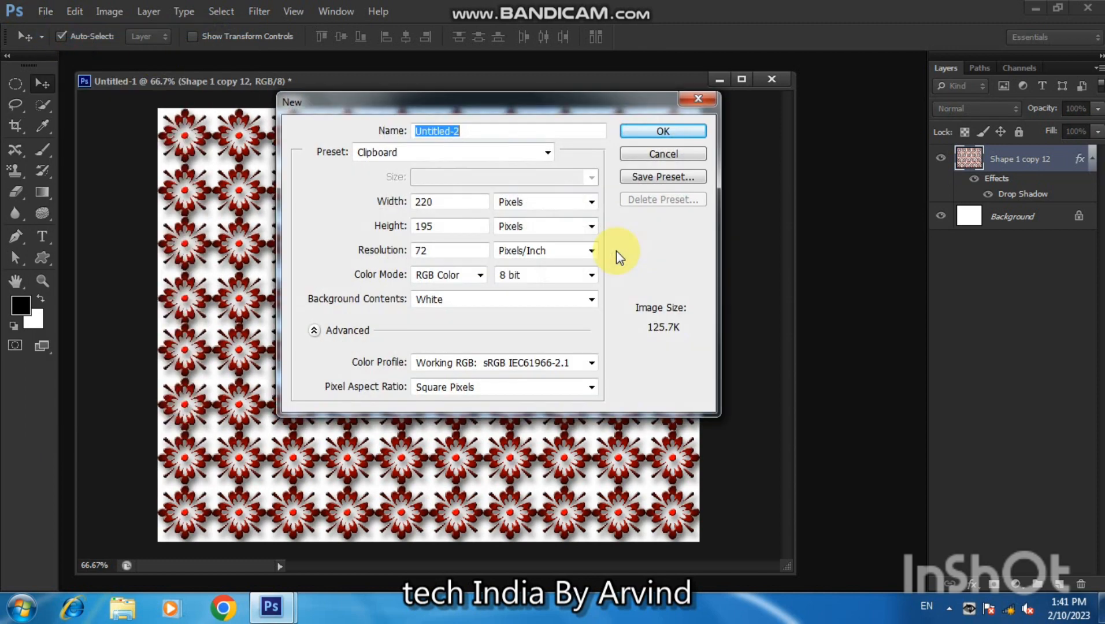
left_click(522, 208)
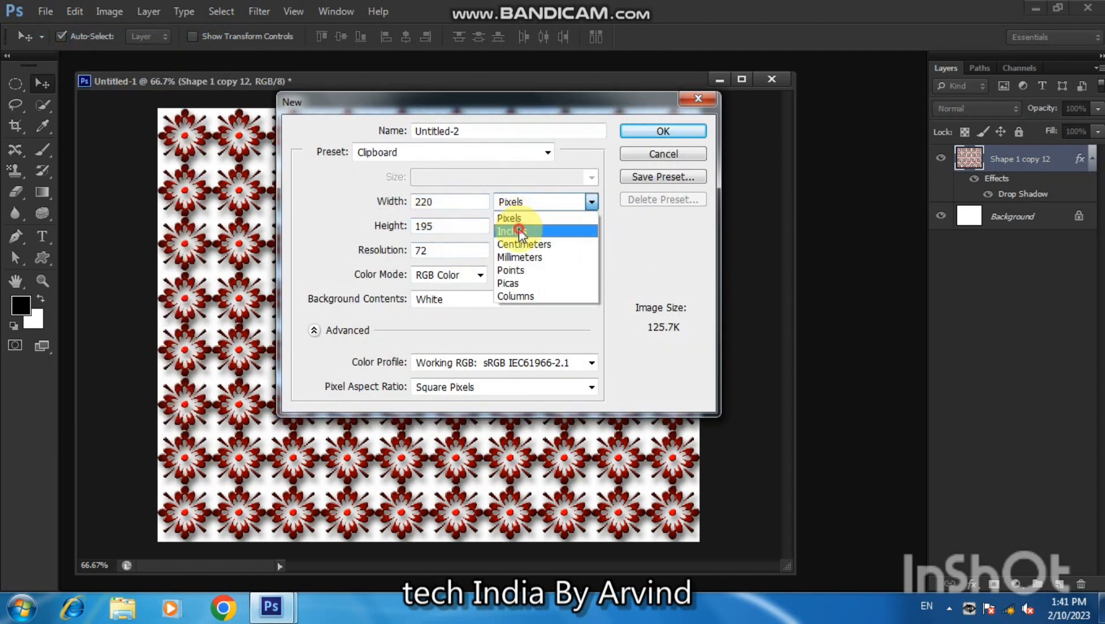
left_click(508, 224)
double_click(431, 202)
type("12")
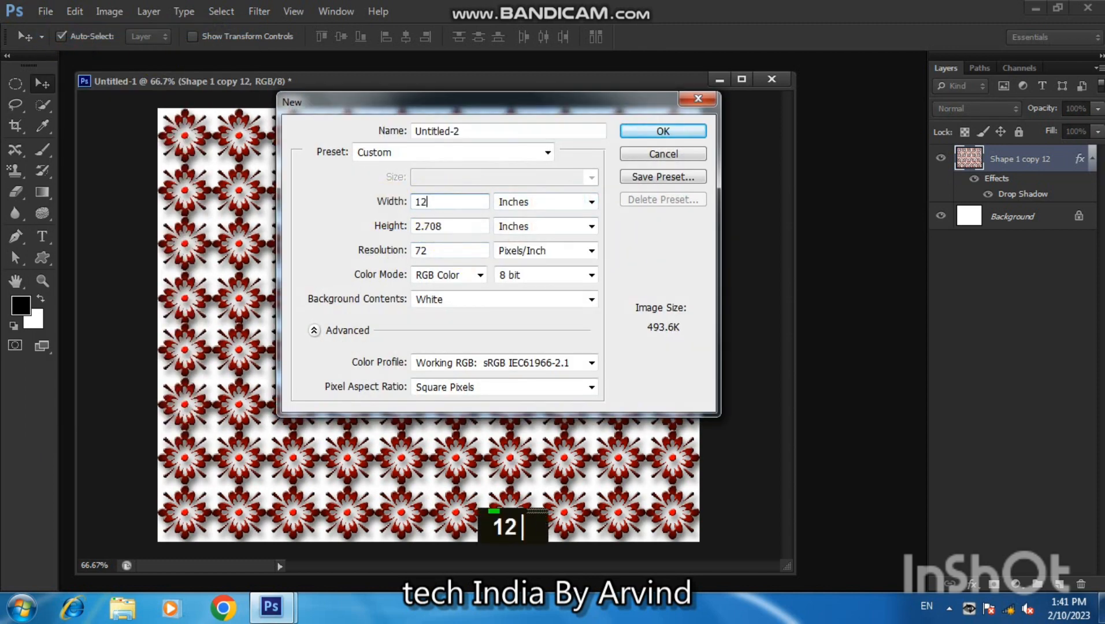
key("Tab")
key("Tab")
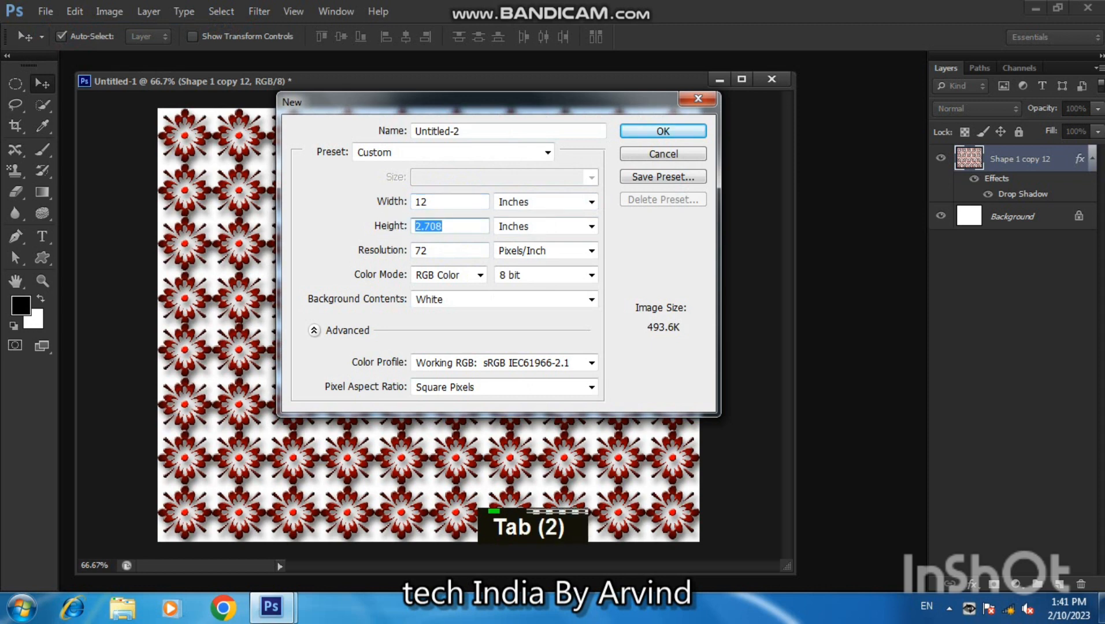
type("8")
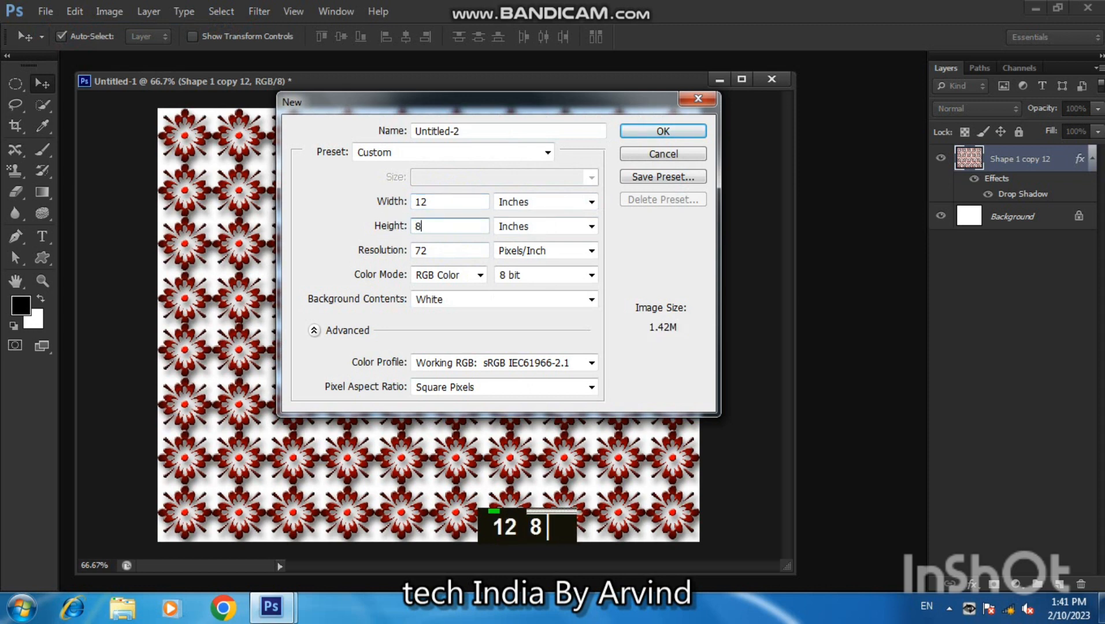
left_click(641, 133)
left_click_drag(395, 102, 557, 170)
left_click_drag(610, 145, 441, 116)
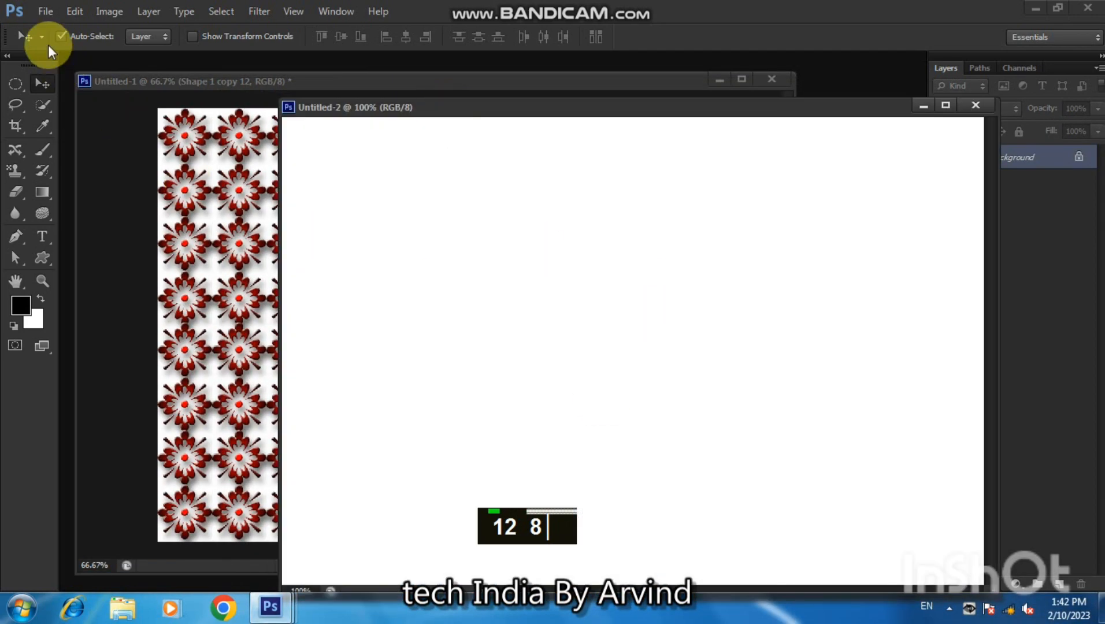
Fill the new document's background with the red floral pattern "new pattern style" and maximize its window.
left_click(75, 13)
left_click(66, 227)
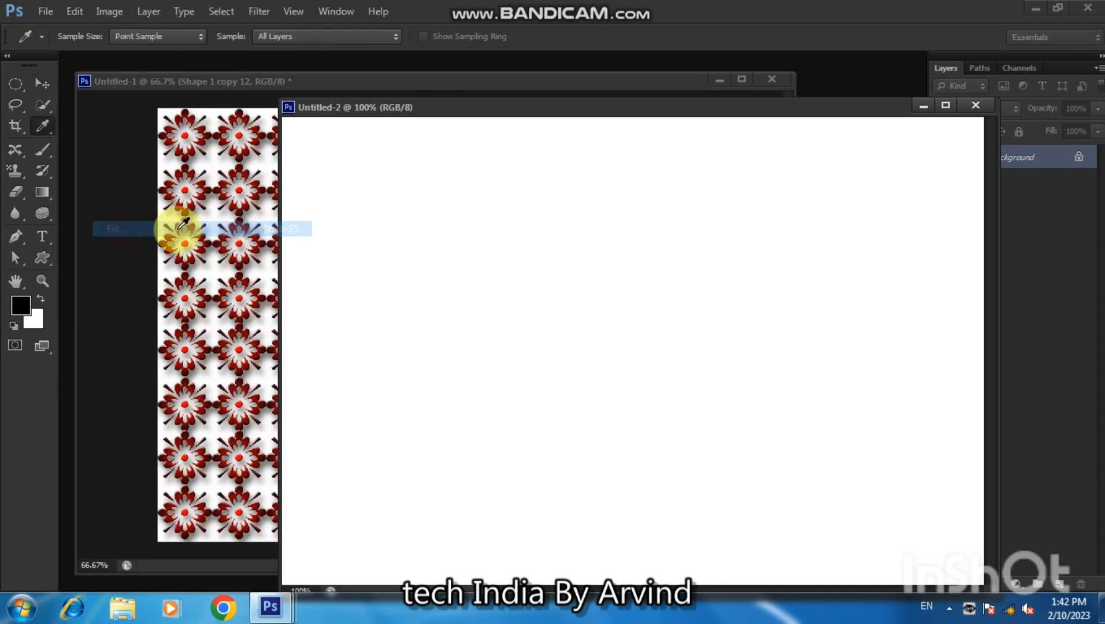
left_click(522, 184)
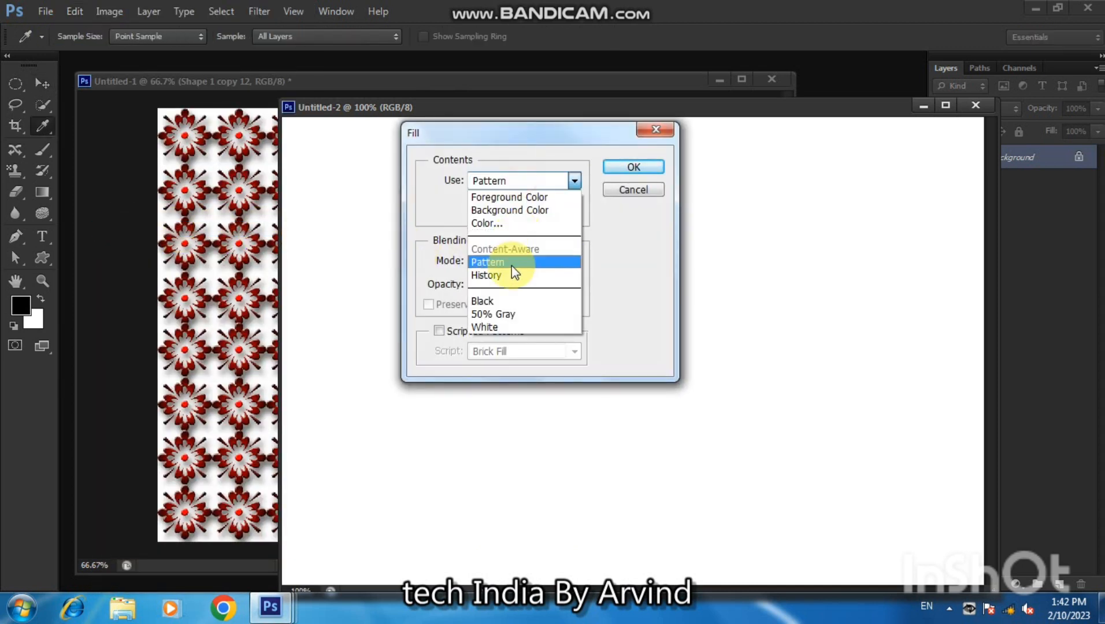
left_click(499, 263)
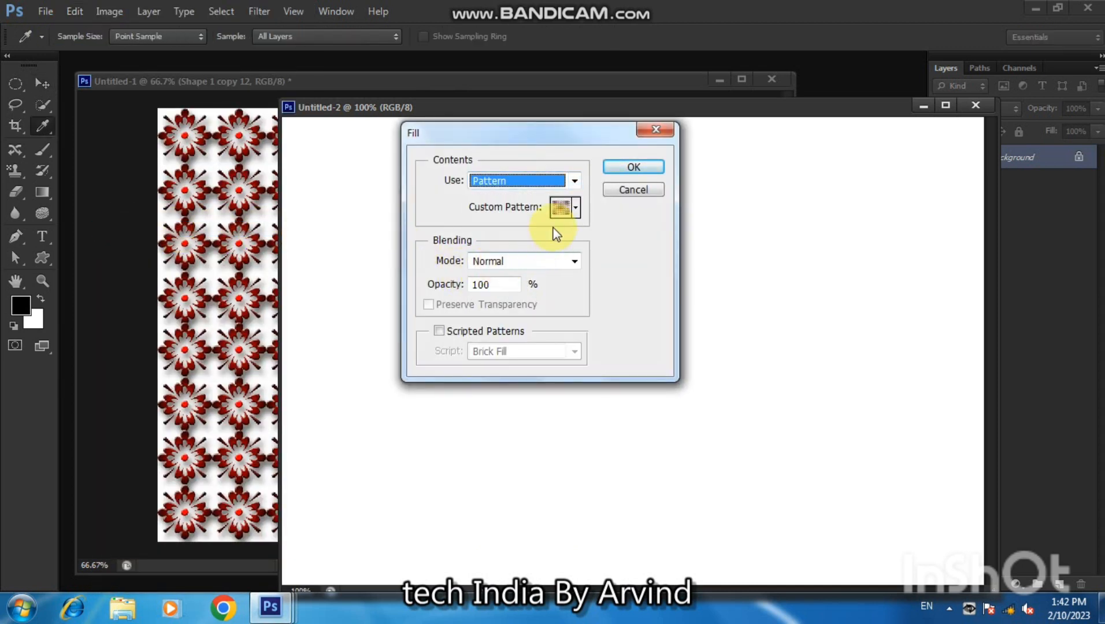
left_click(577, 210)
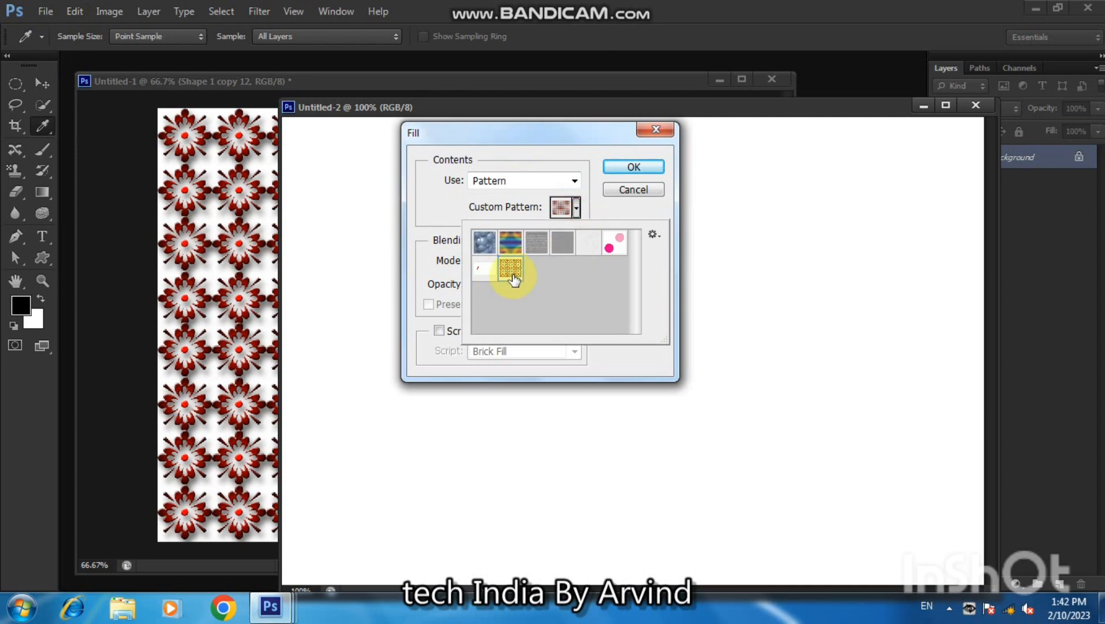
left_click(633, 170)
left_click(633, 167)
key("v")
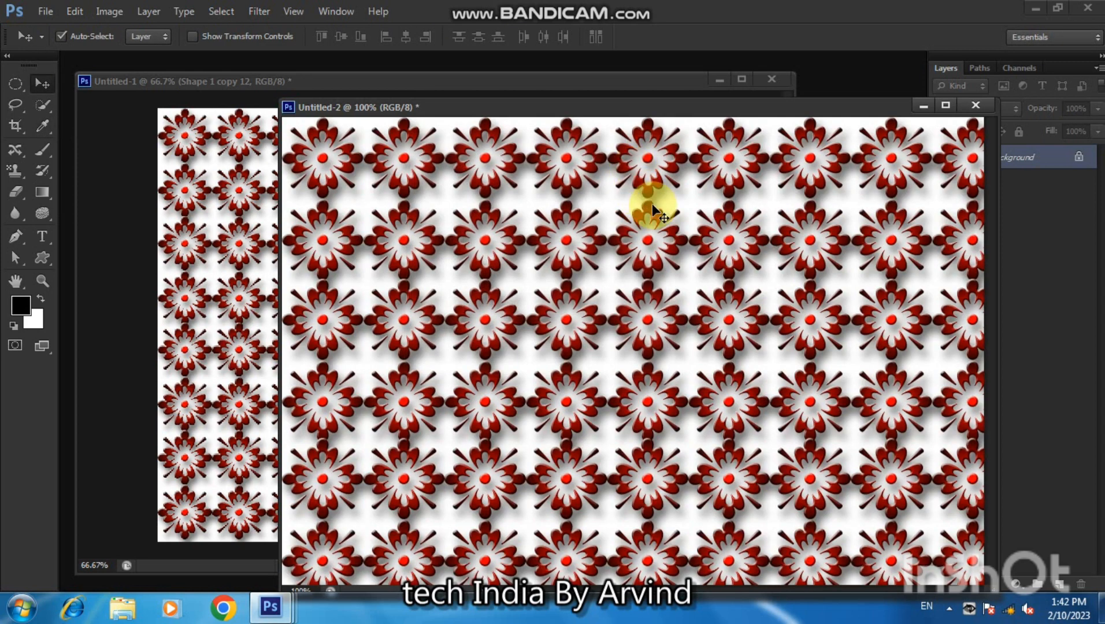
double_click(591, 109)
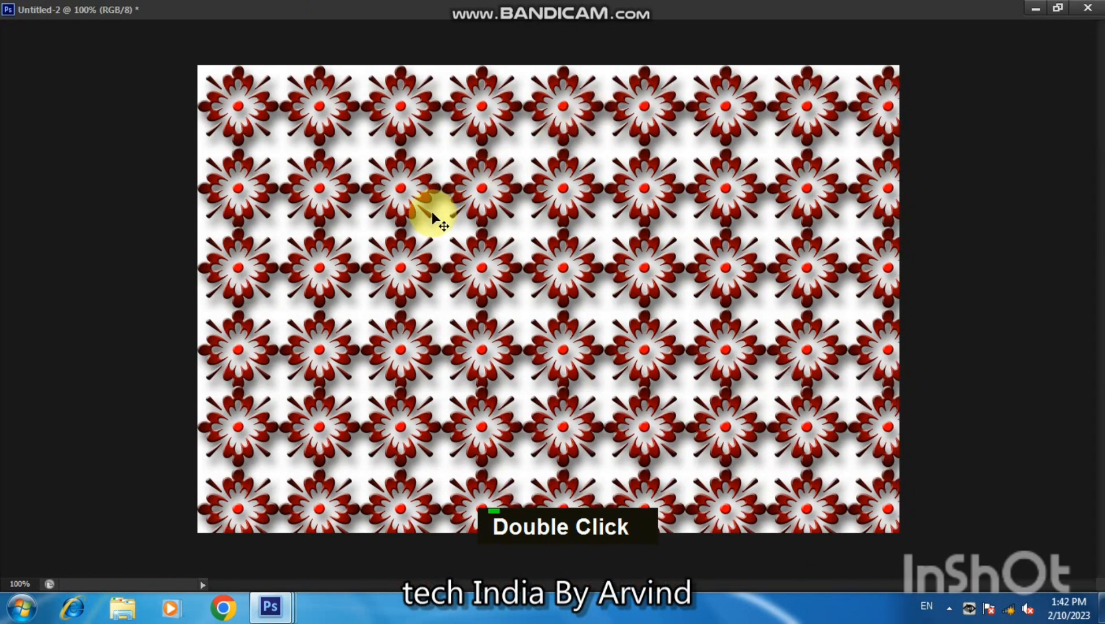